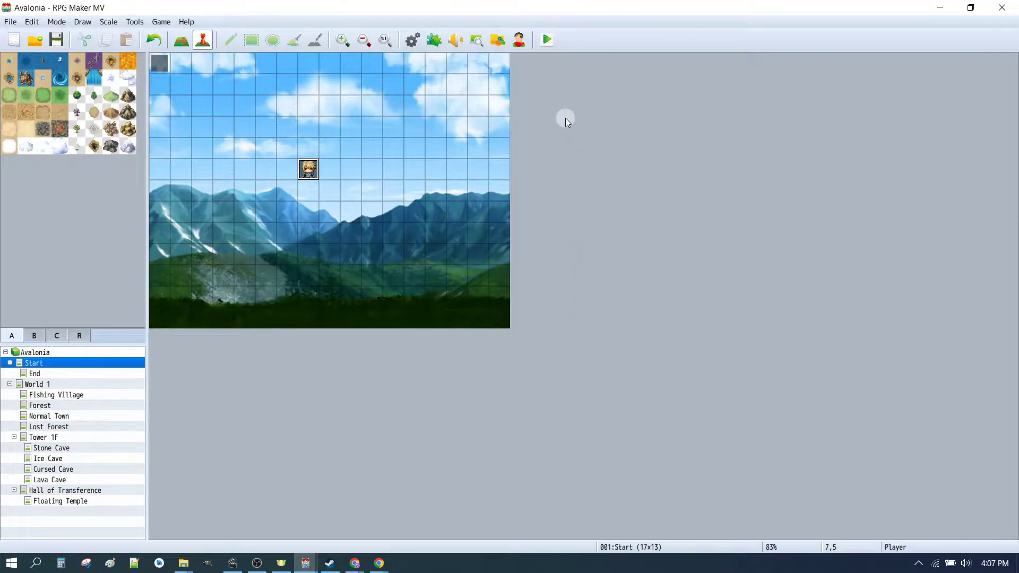
Launch a playtest of the Avalonia game to reach its crest title screen
left_click(546, 40)
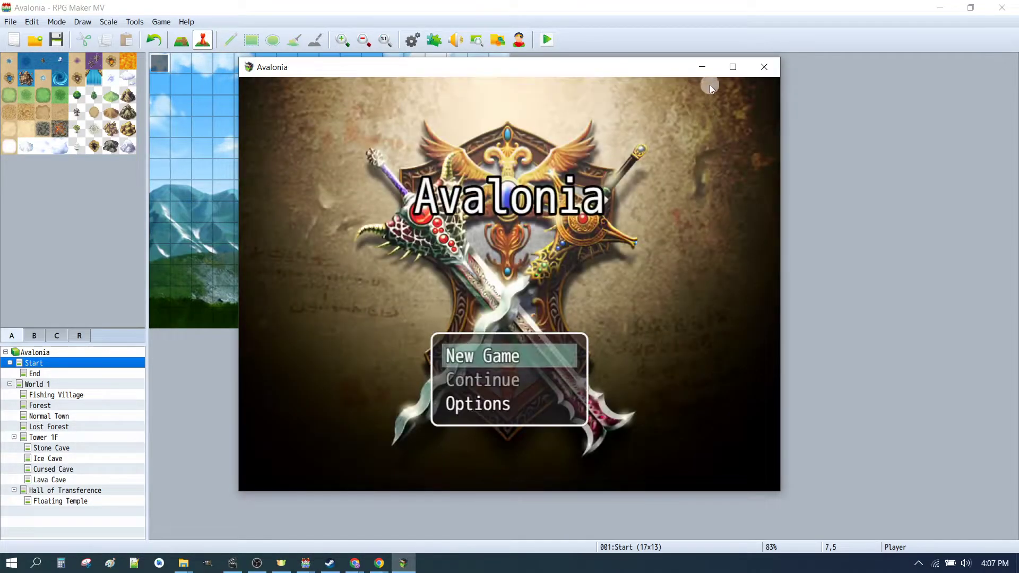
In a maximized playtest, start a New Game, watch the intro, choose Male and keep the name OurHero
left_click(733, 68)
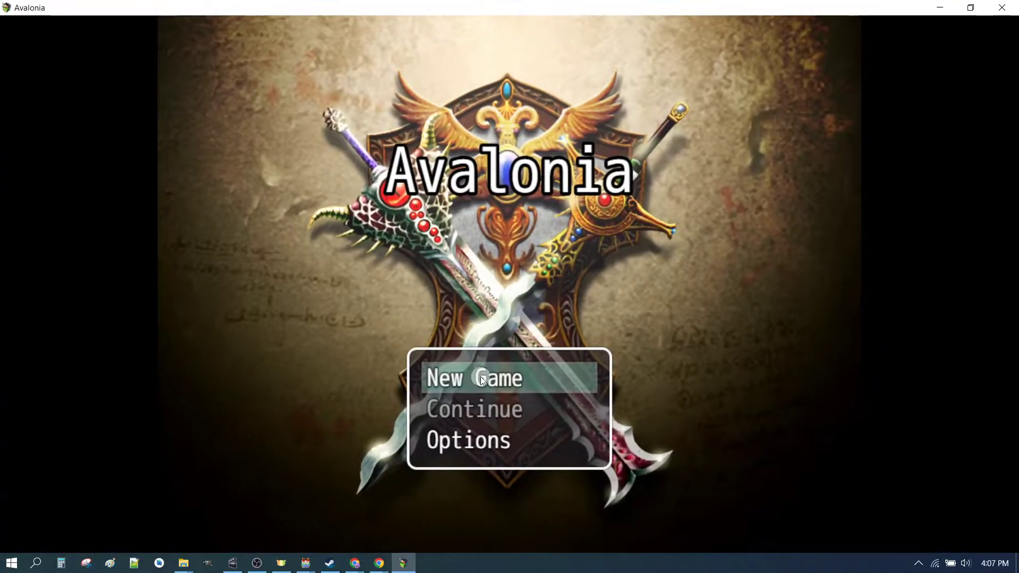
left_click(480, 378)
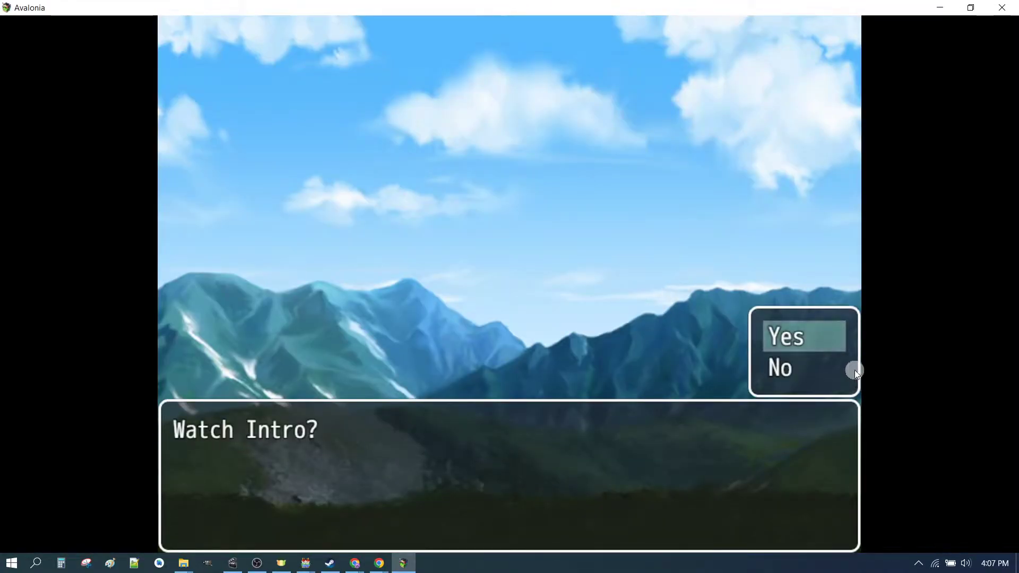
left_click(785, 335)
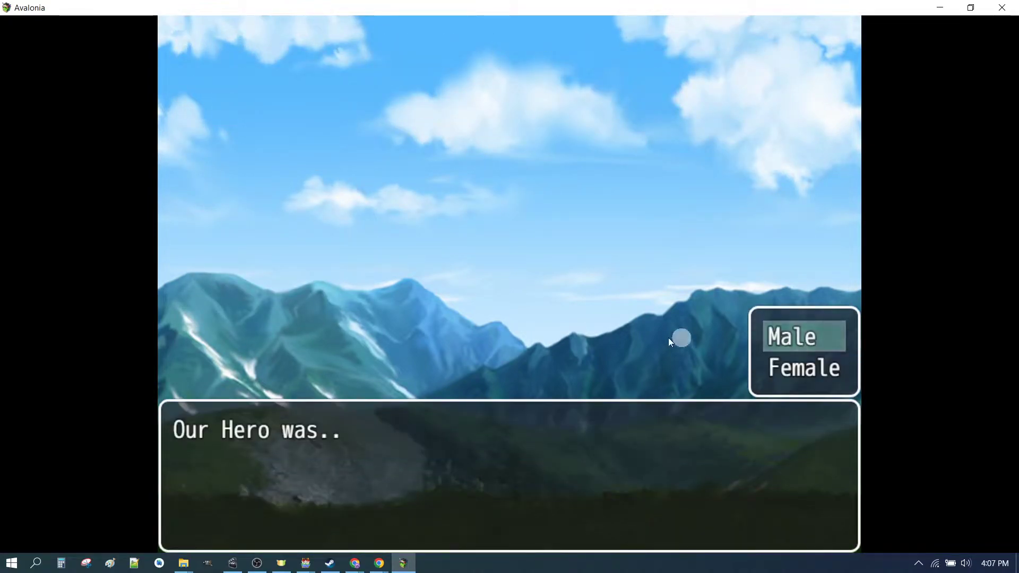
left_click(807, 338)
left_click(590, 419)
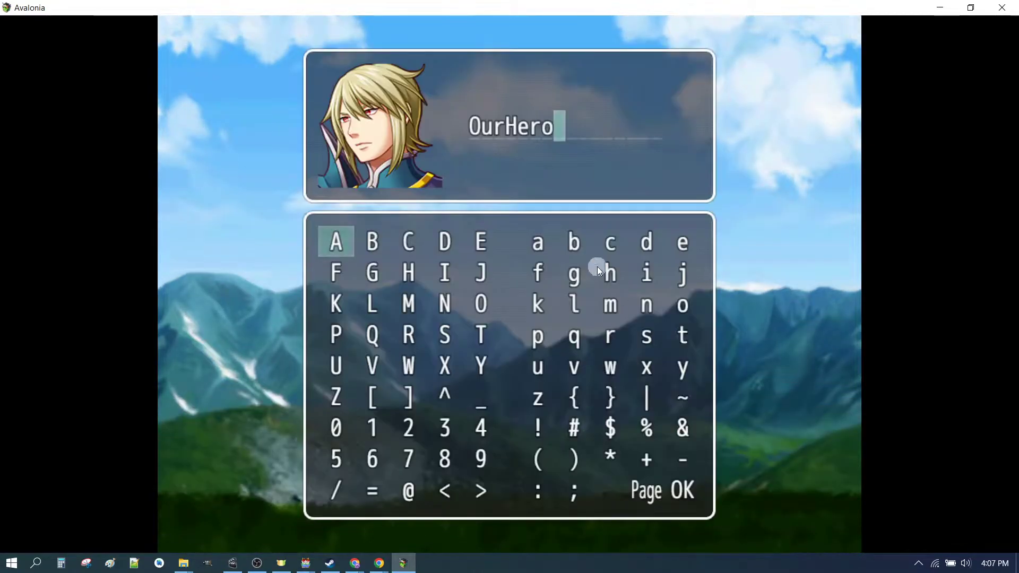
left_click(682, 490)
left_click(625, 427)
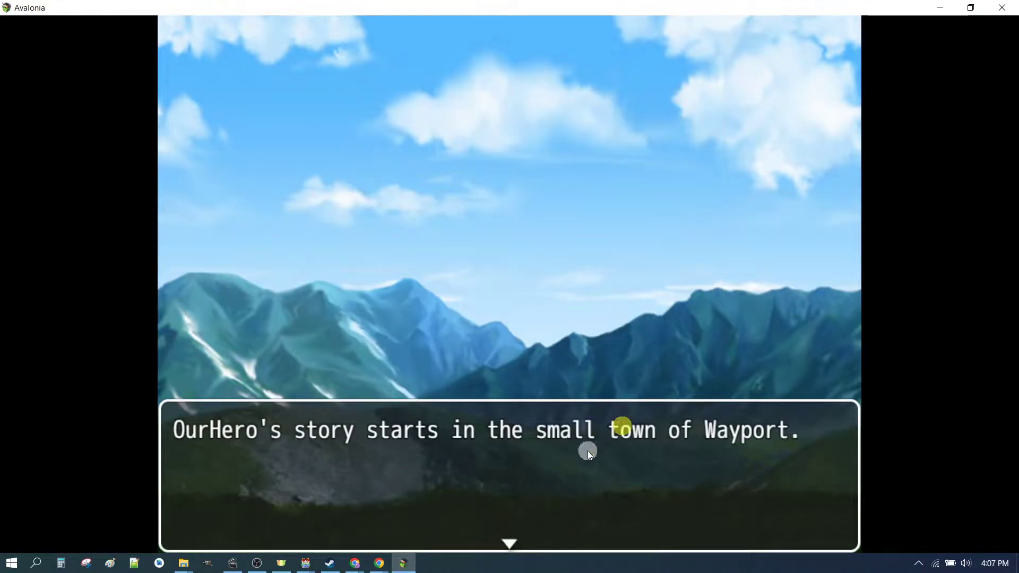
left_click(651, 449)
Walk the hero up the stairs and north through the village to its top edge
left_click(456, 114)
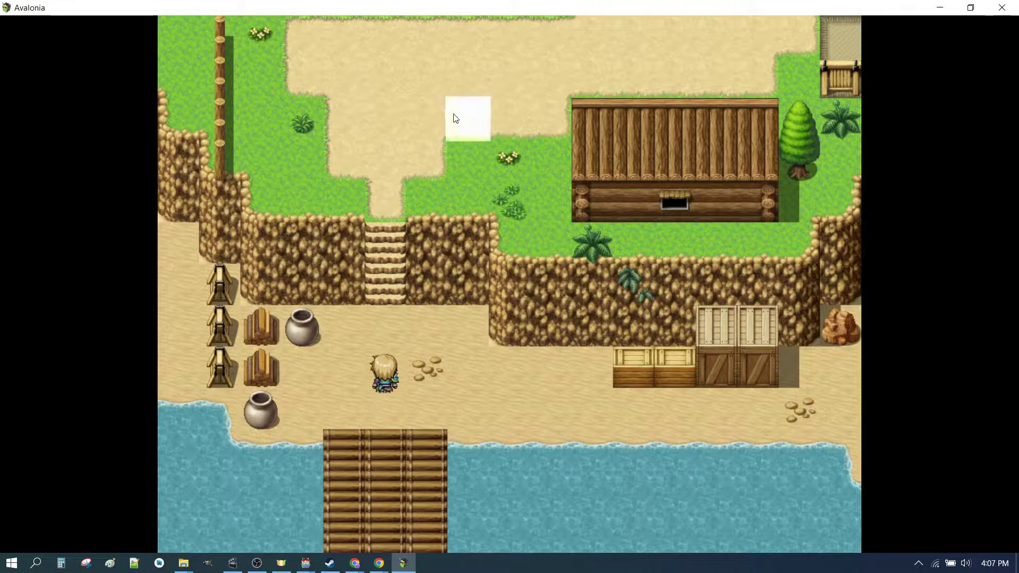
left_click(649, 88)
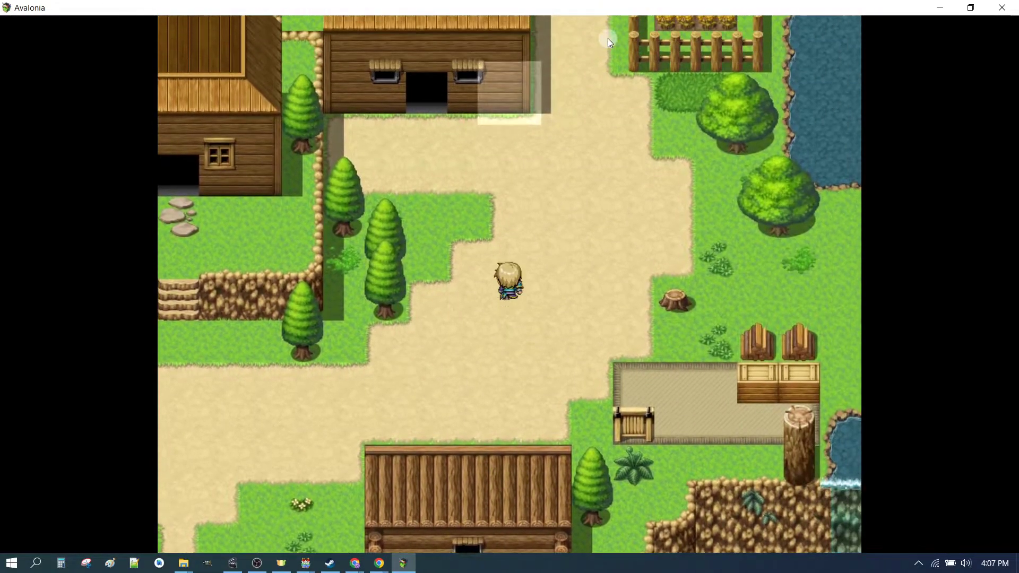
left_click(569, 47)
left_click(431, 52)
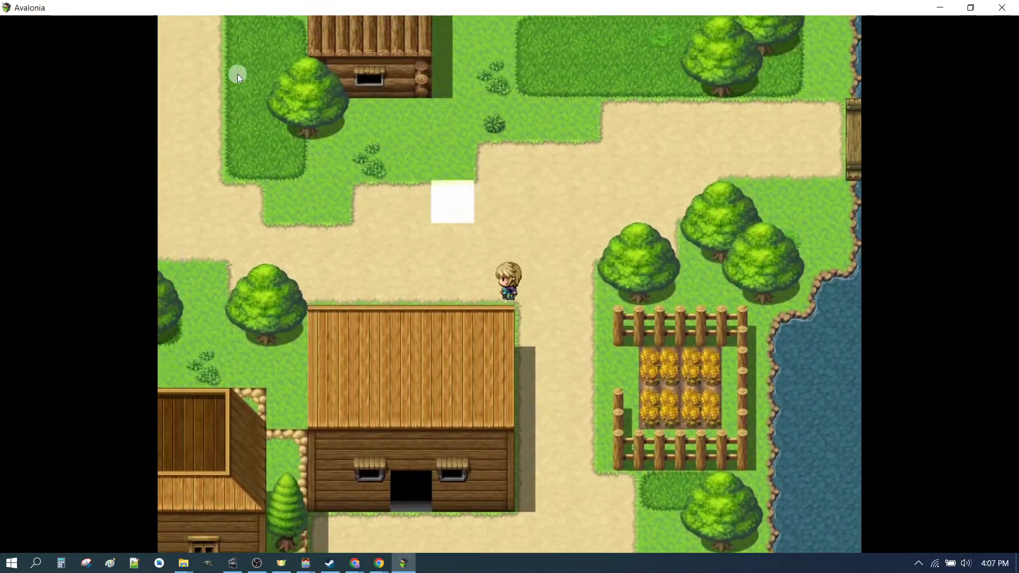
left_click(291, 43)
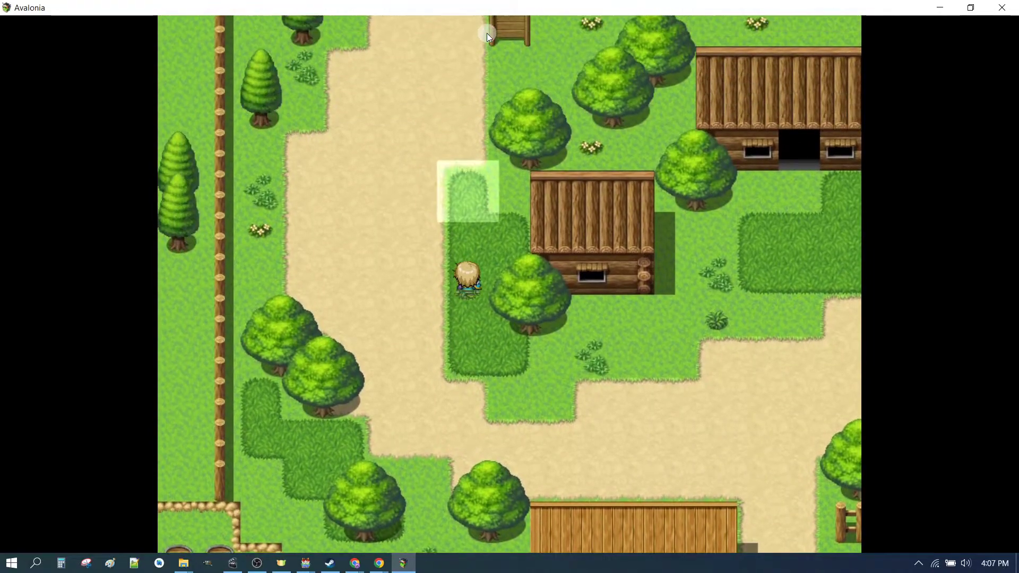
left_click(486, 32)
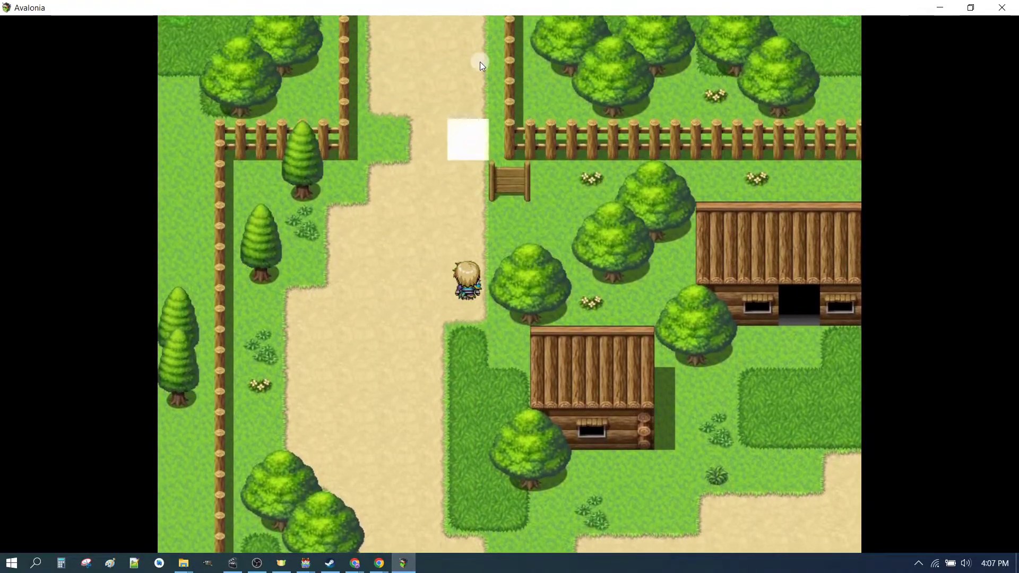
left_click(455, 42)
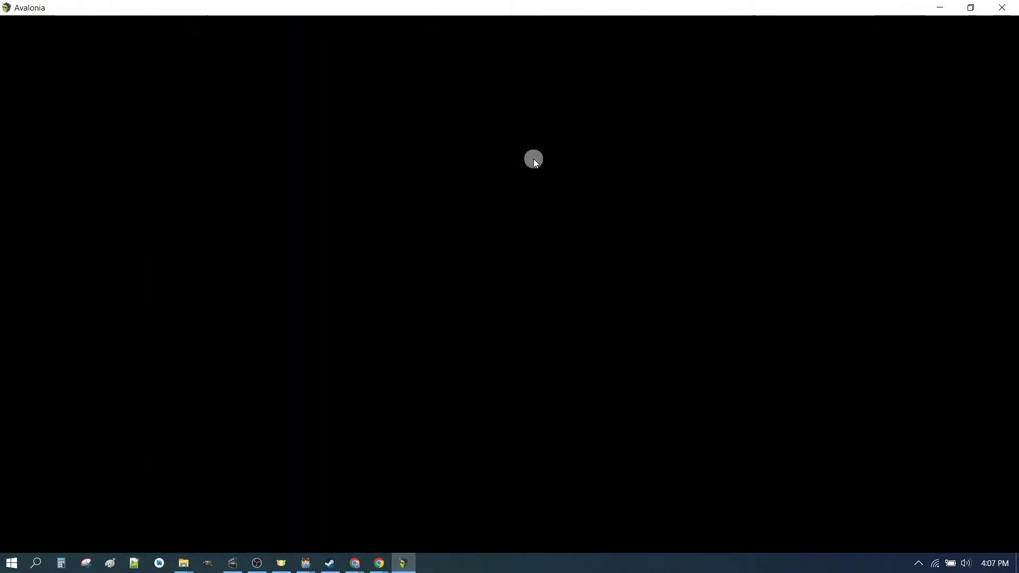
Cross the world map north and walk through the forest over the river bridge to its exit
left_click(491, 247)
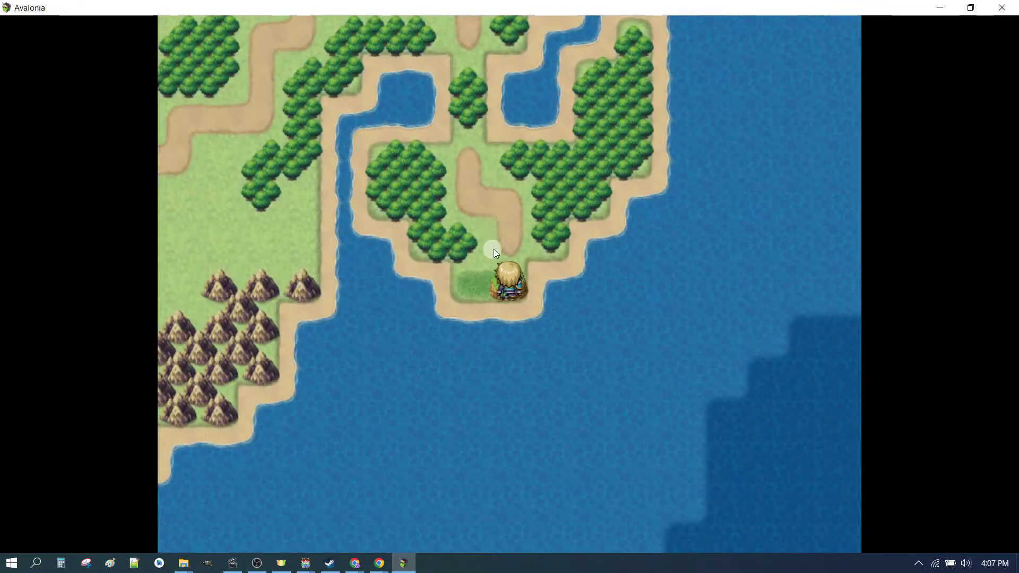
left_click(495, 159)
left_click(518, 211)
left_click(464, 154)
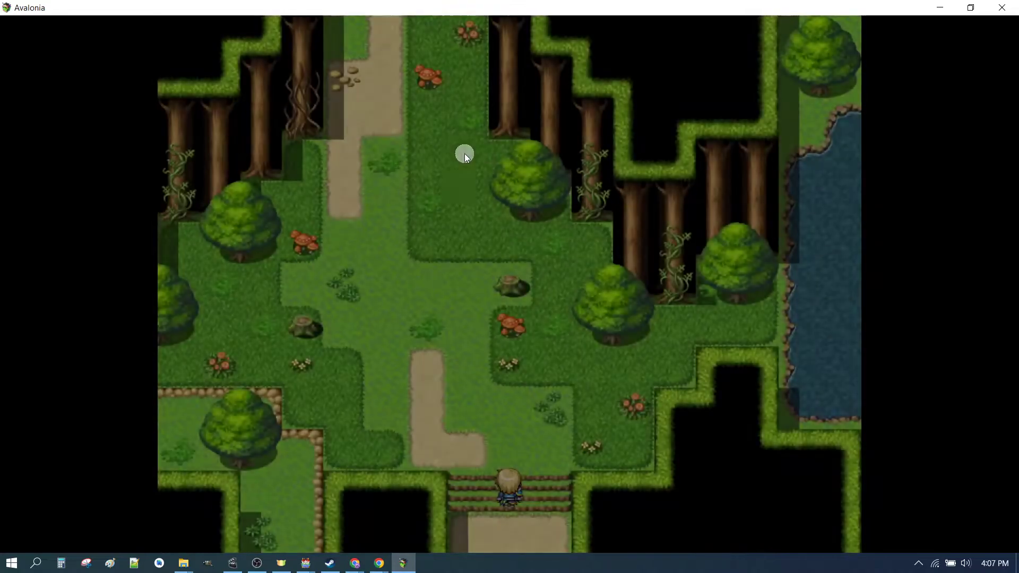
left_click(472, 60)
left_click(461, 45)
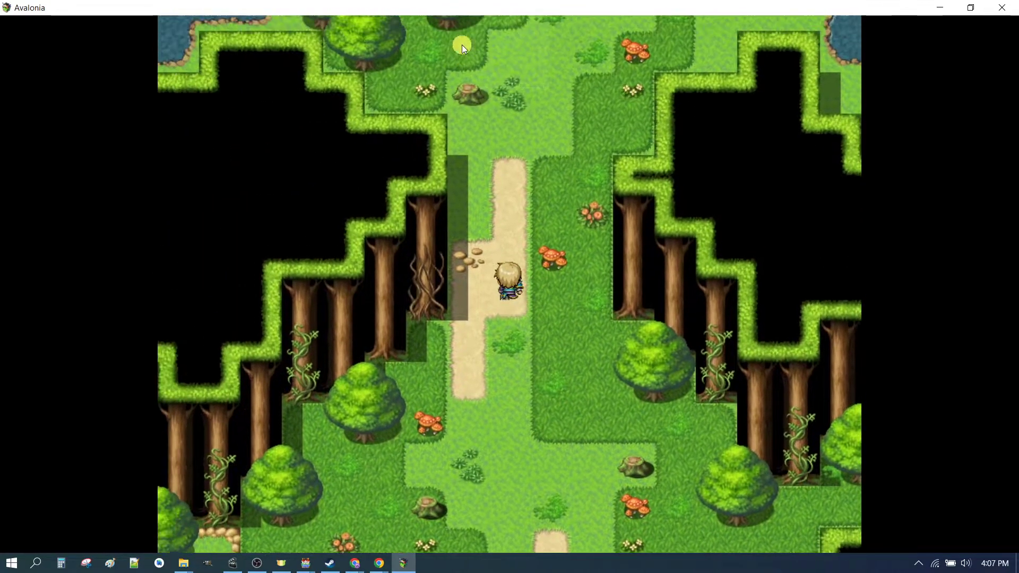
left_click(545, 36)
left_click(548, 29)
left_click(539, 18)
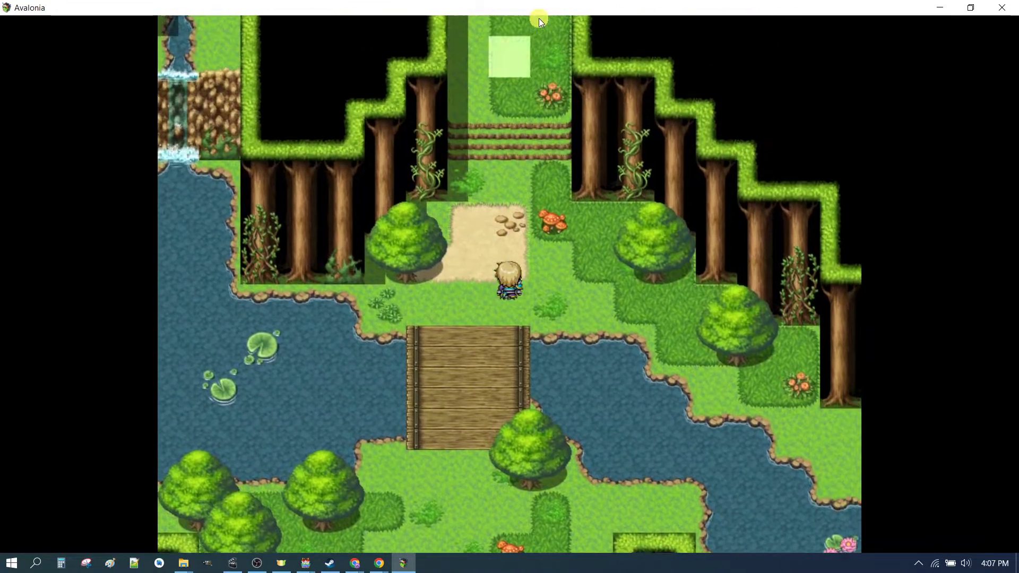
left_click(509, 28)
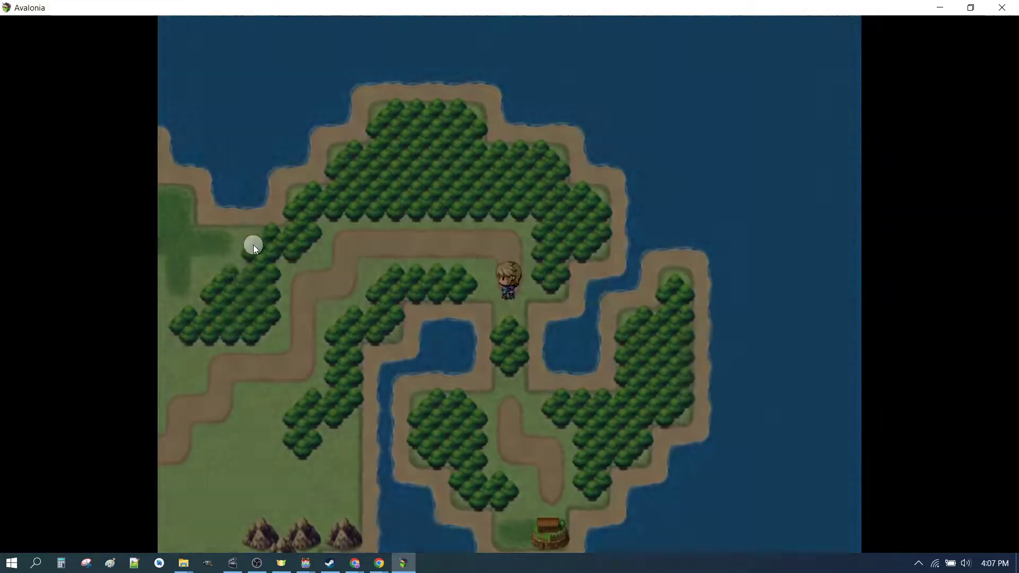
Walk to the castle, enter the castle town, then leave south and head west along the road
left_click(250, 319)
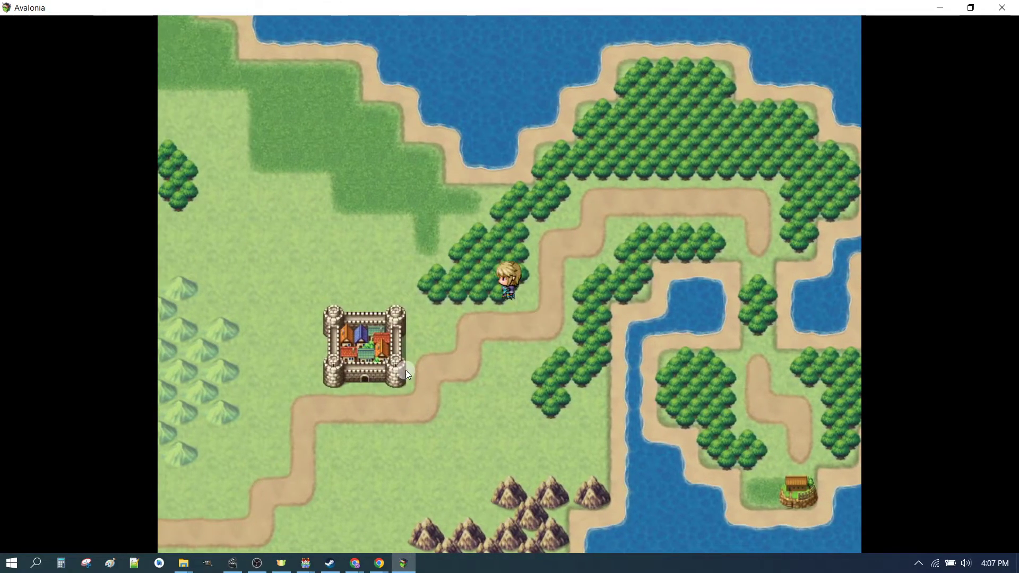
left_click(406, 370)
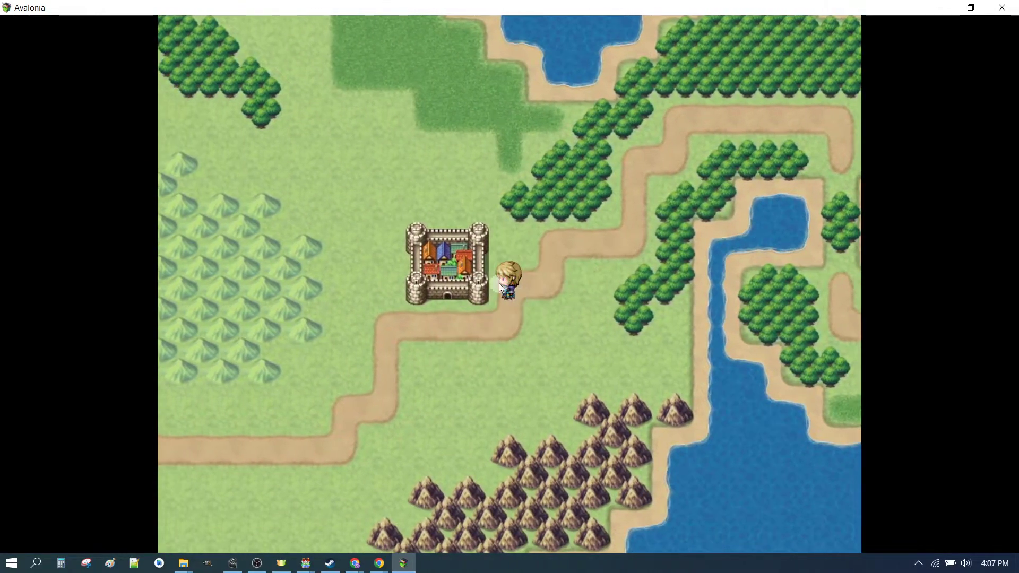
left_click(484, 282)
left_click(416, 324)
left_click(500, 522)
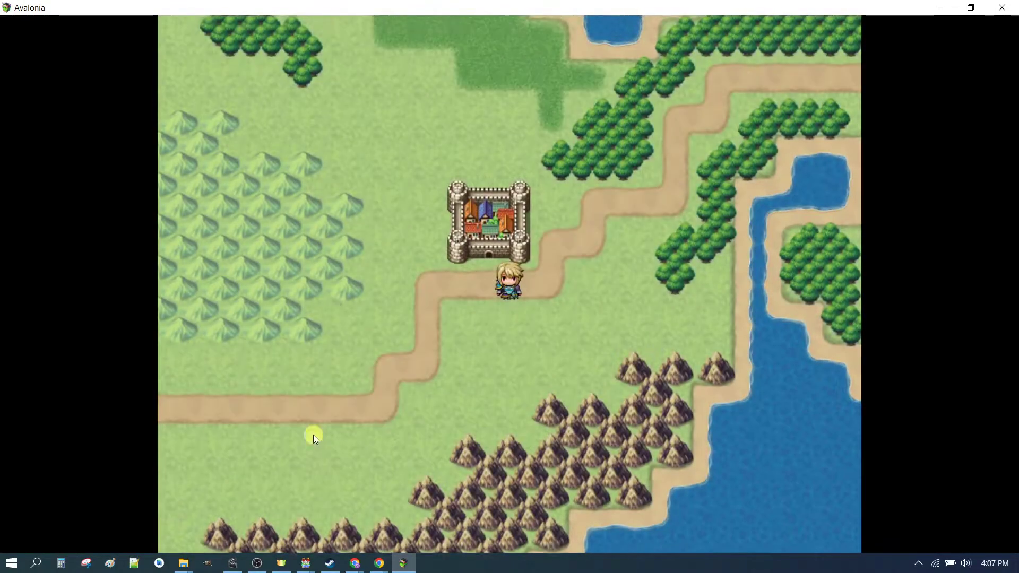
left_click(313, 435)
left_click(231, 372)
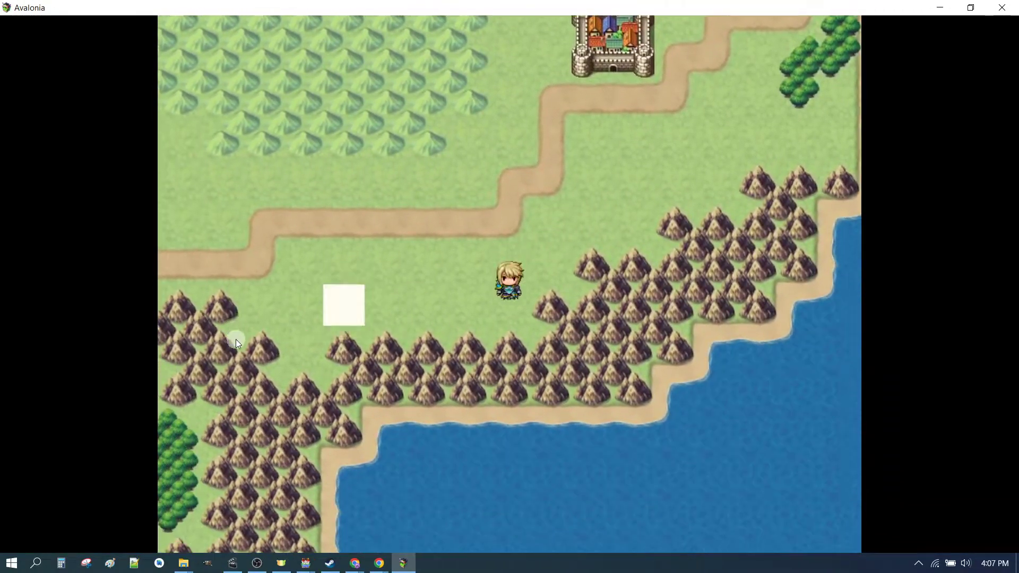
left_click(239, 253)
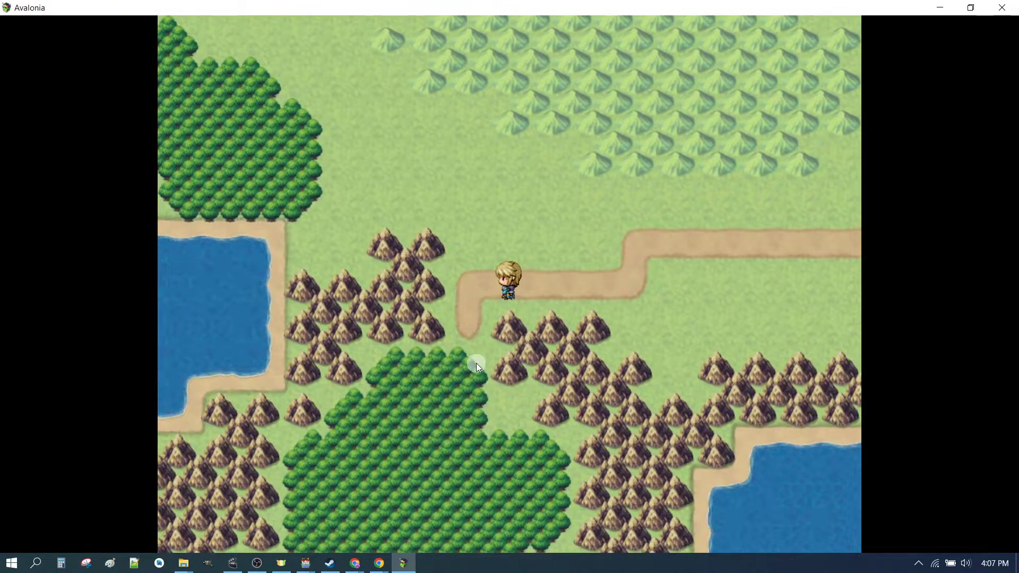
Walk into the dark forest to the mushroom and back out, then end the playtest
left_click(505, 345)
left_click(669, 206)
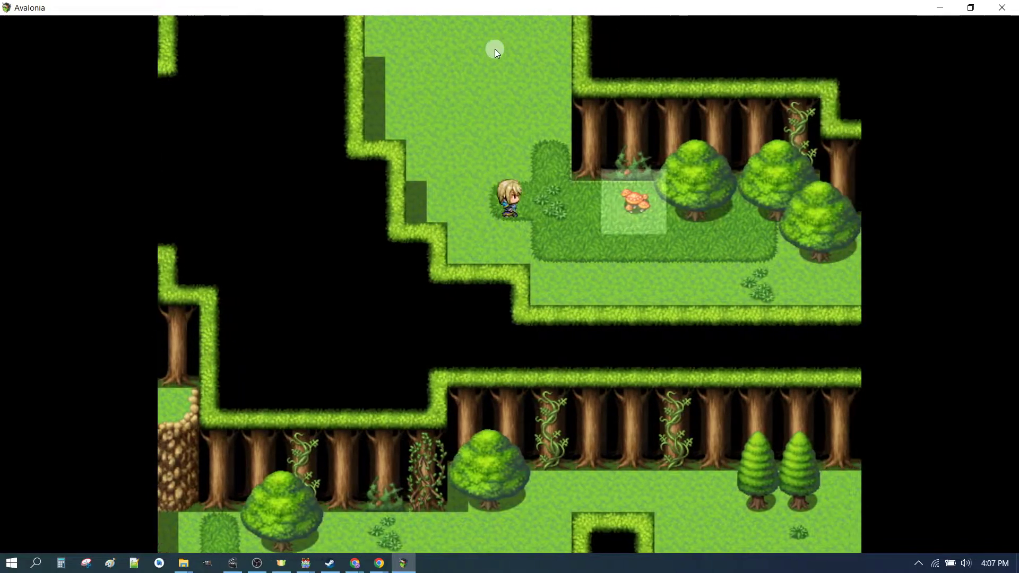
left_click(512, 40)
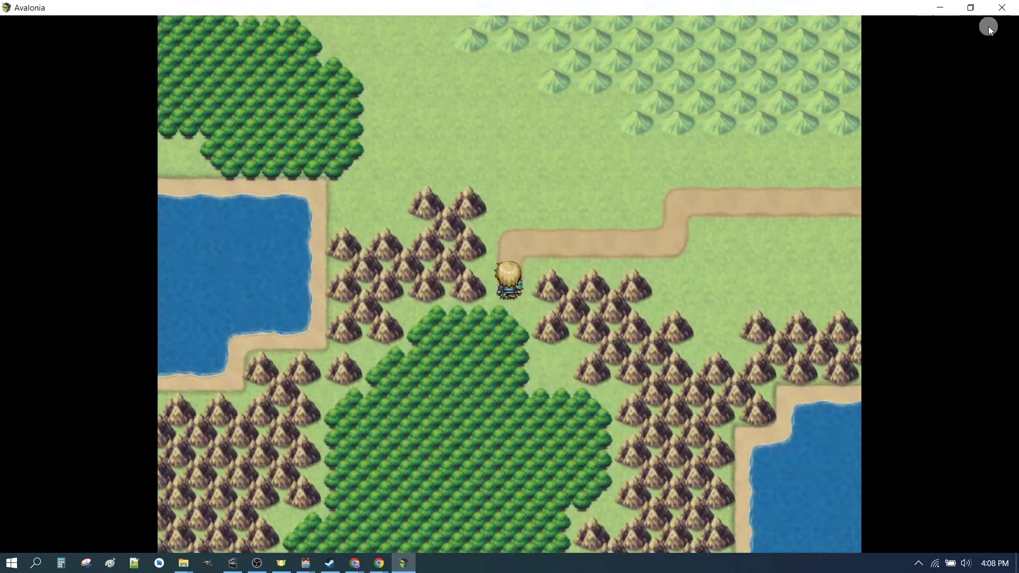
left_click(1002, 7)
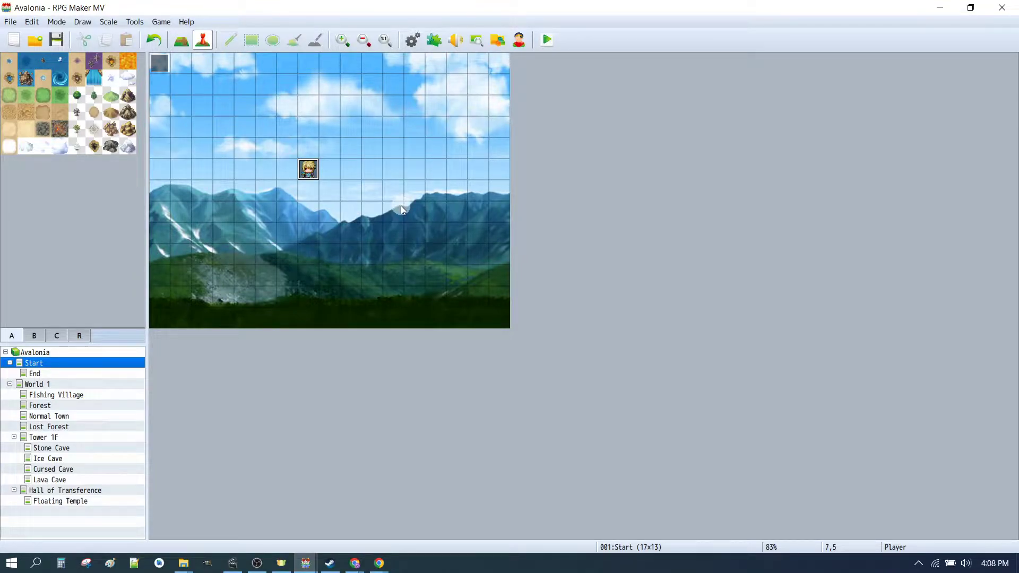
Confirm in Map Properties that Fishing Village autoplays Town1, then switch to the World 1 map
left_click(93, 395)
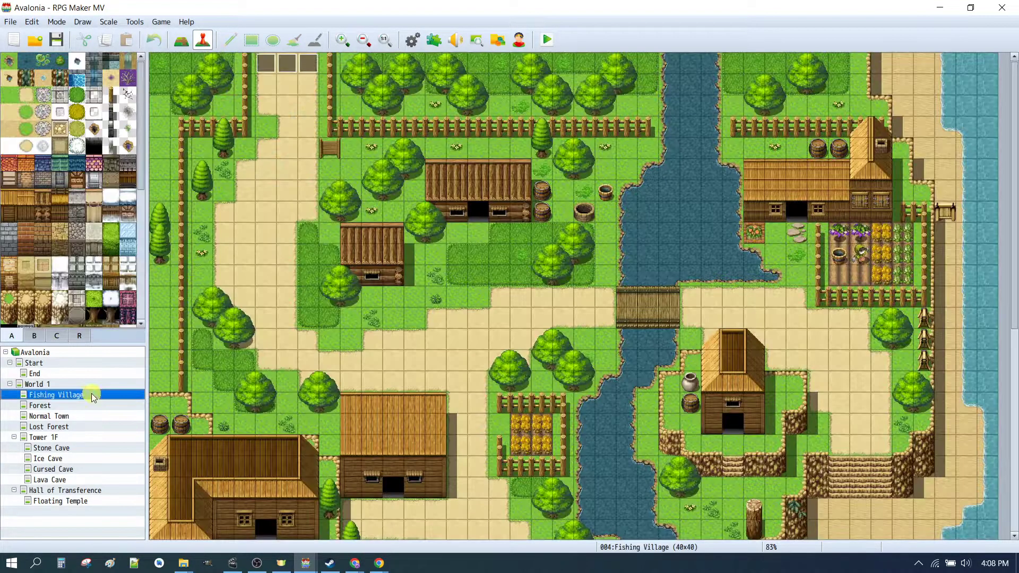
double_click(91, 393)
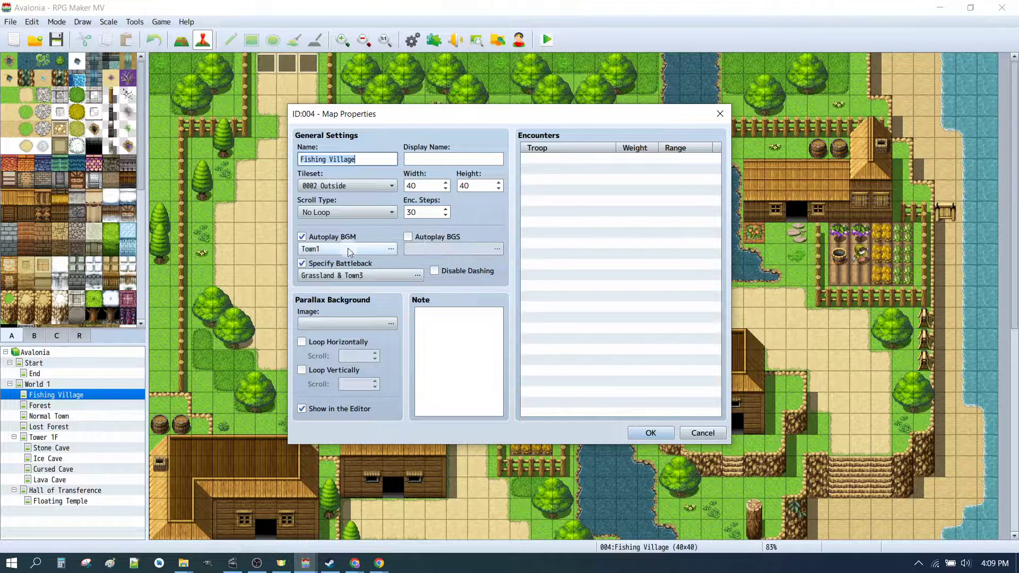
left_click(648, 434)
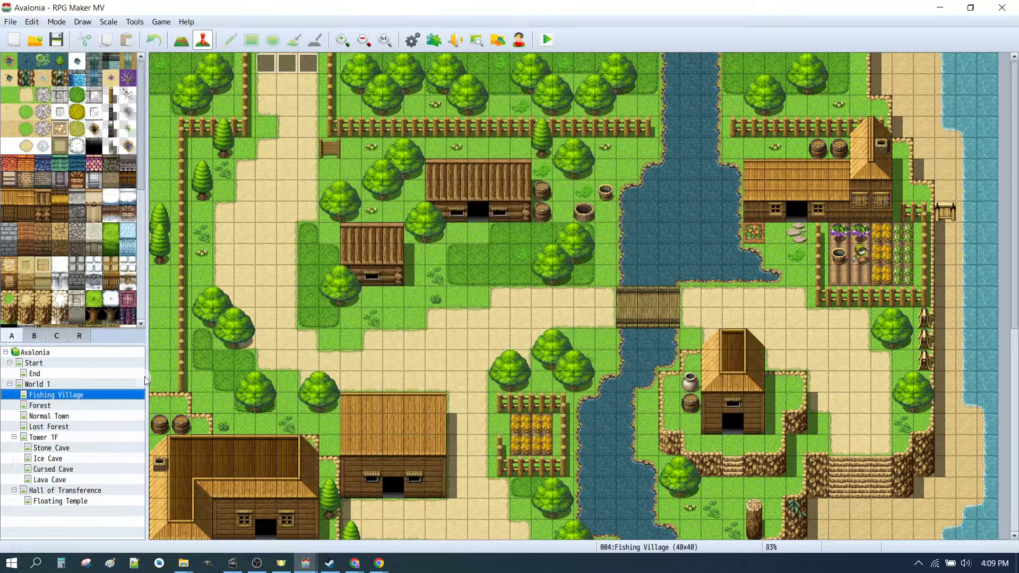
left_click(55, 381)
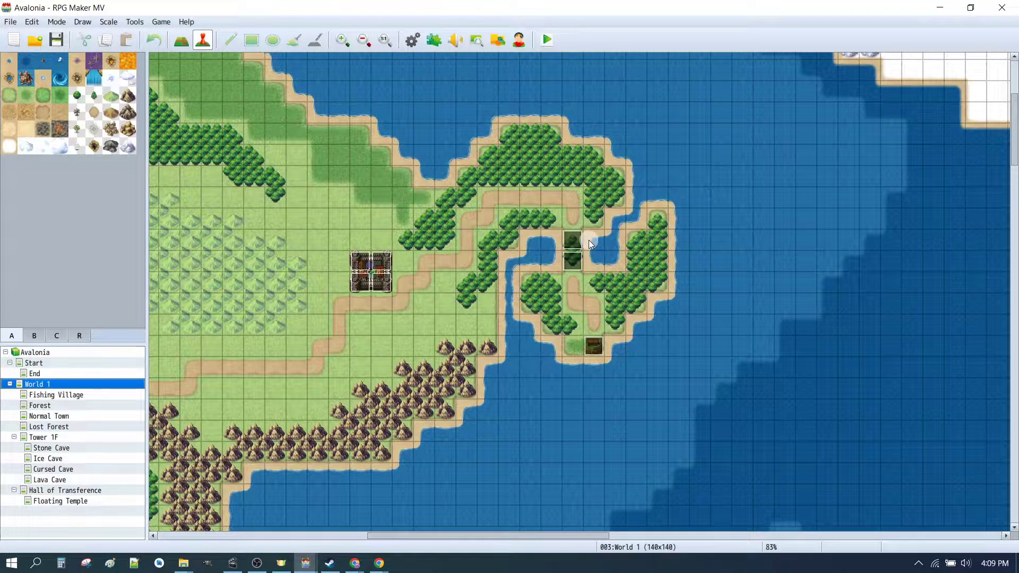
Enable Autoplay BGM on World 1 with Town2, previewing the track, then start a test play
double_click(64, 384)
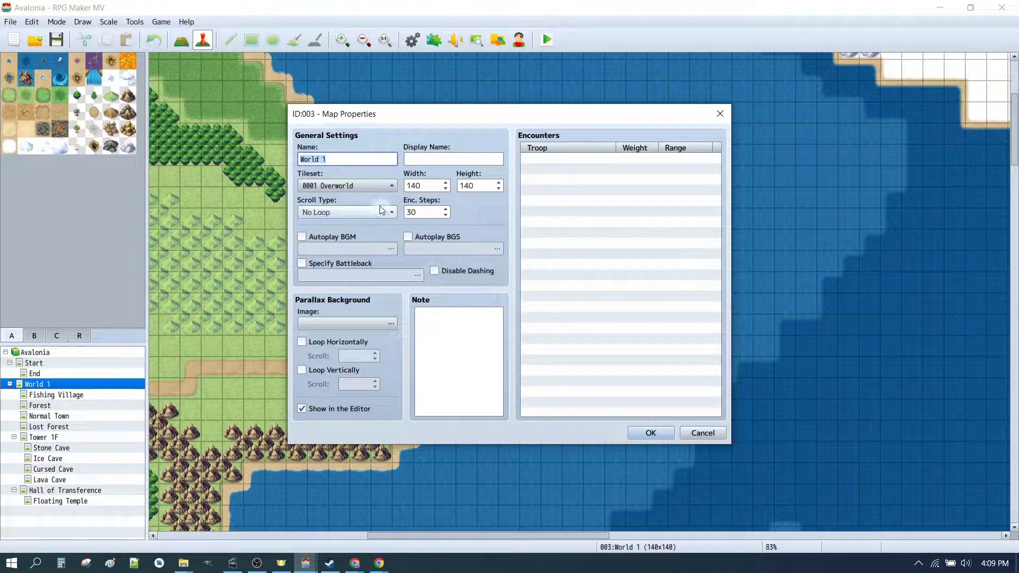
left_click(300, 236)
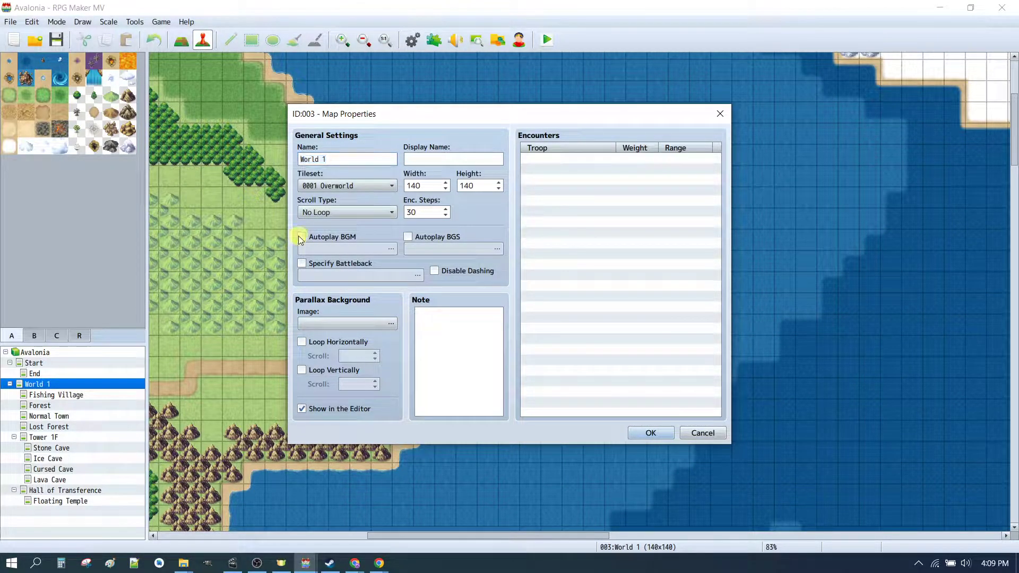
left_click(339, 248)
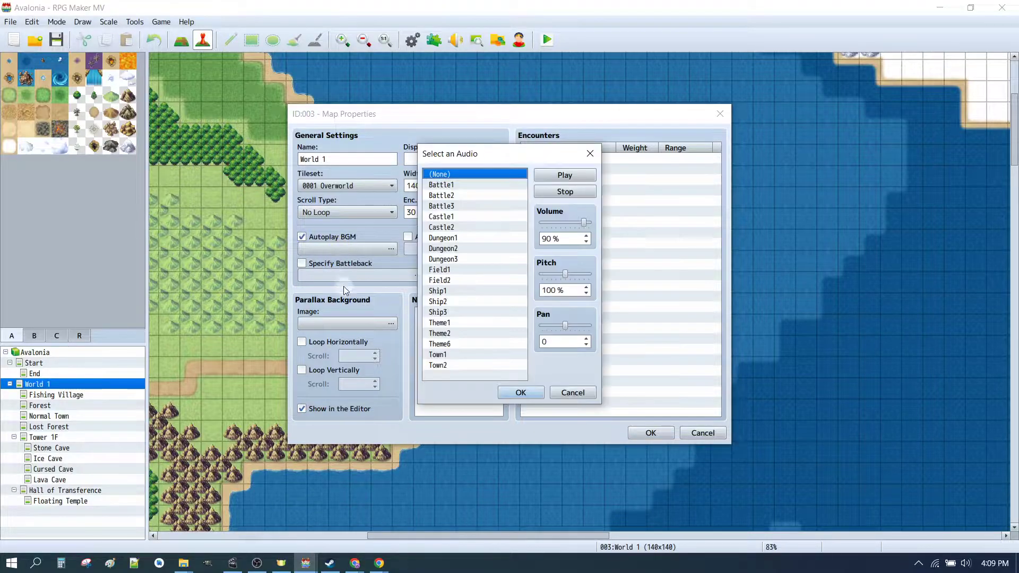
left_click(454, 365)
left_click(556, 177)
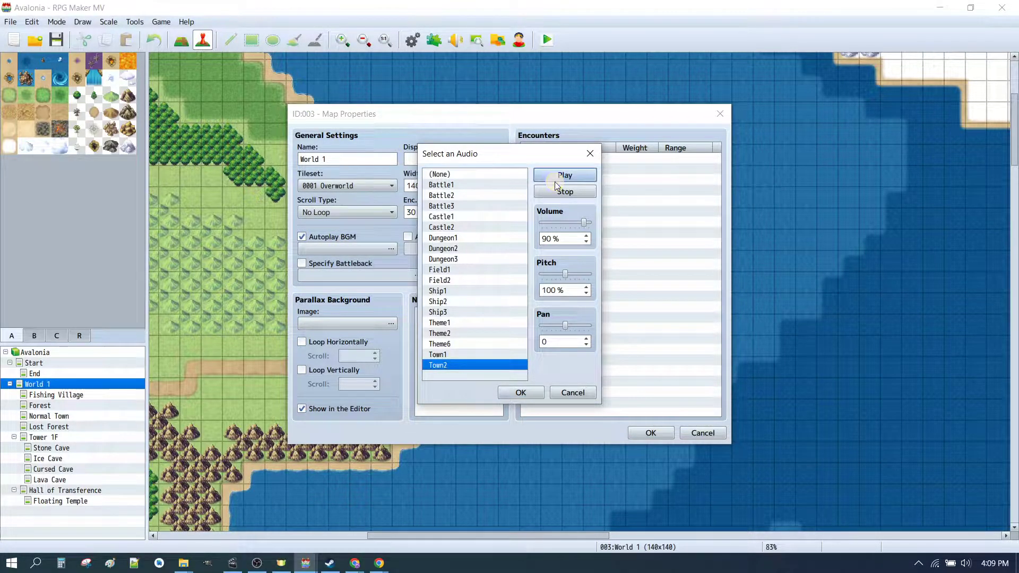
left_click(571, 194)
left_click(508, 395)
left_click(651, 433)
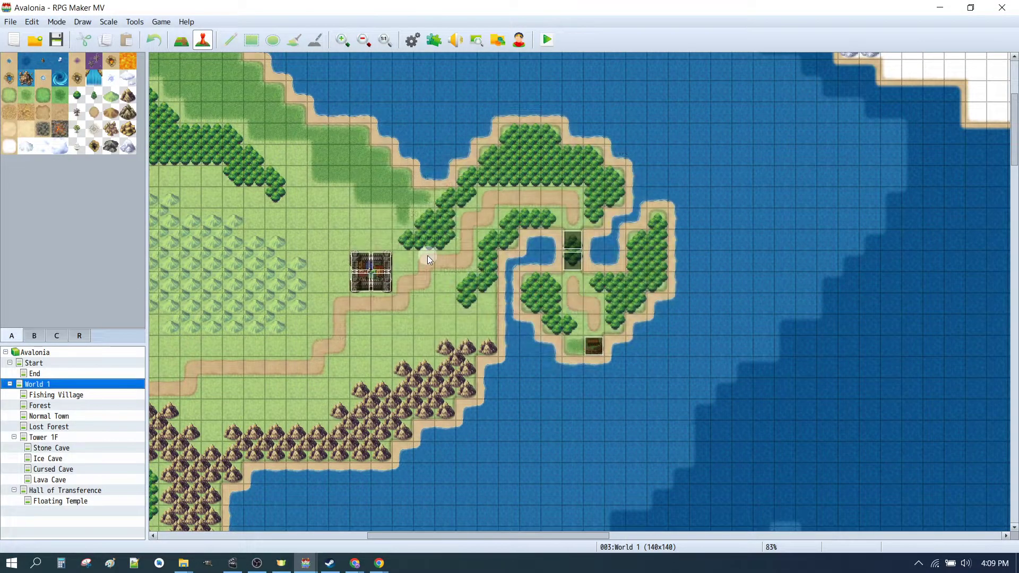
left_click(546, 41)
Set the Yami_SkipTitle plugin's Status to ON in the Plugin Manager, then return to Fishing Village
left_click(134, 22)
left_click(161, 48)
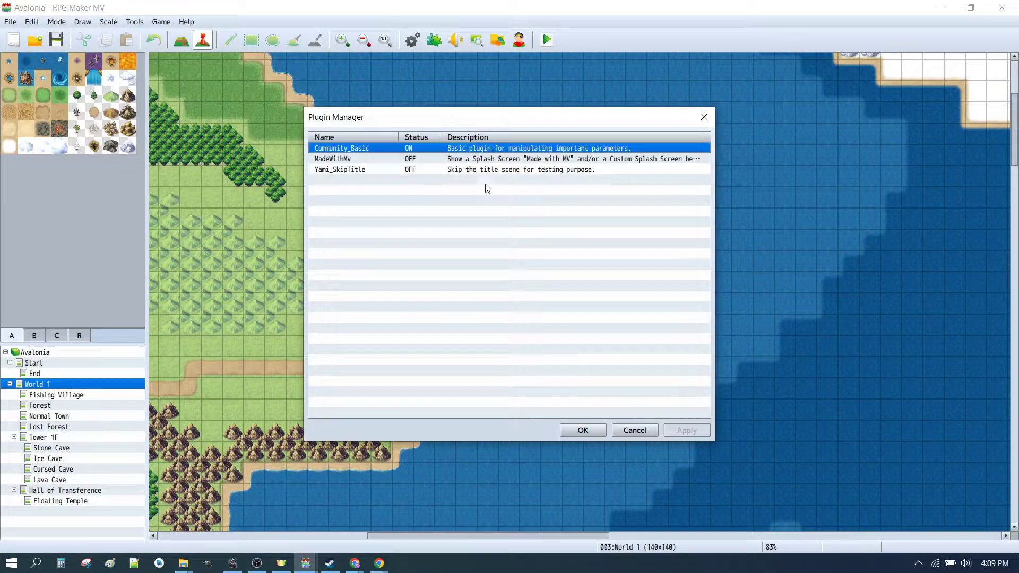
double_click(366, 167)
left_click(502, 154)
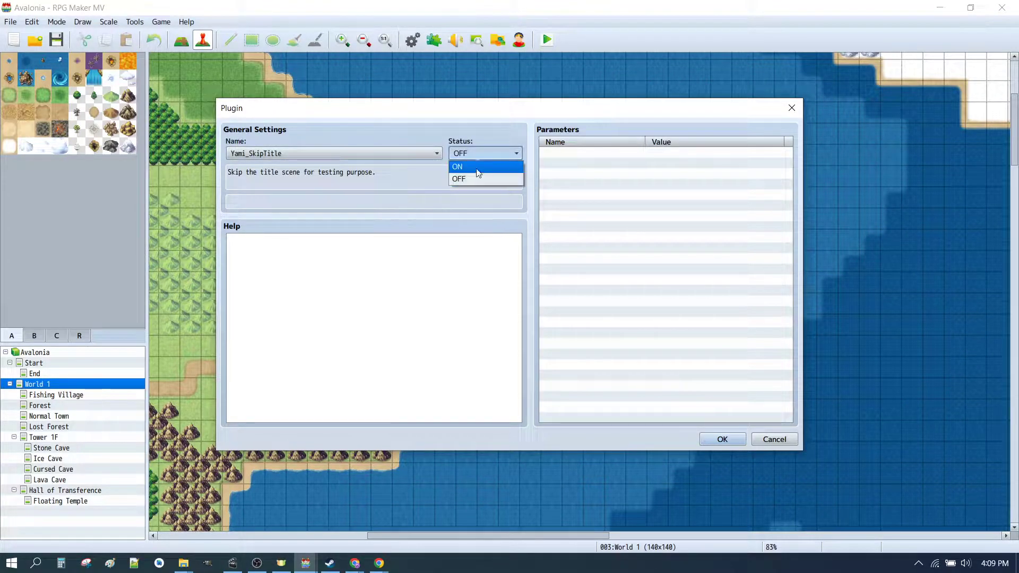
left_click(478, 166)
left_click(722, 439)
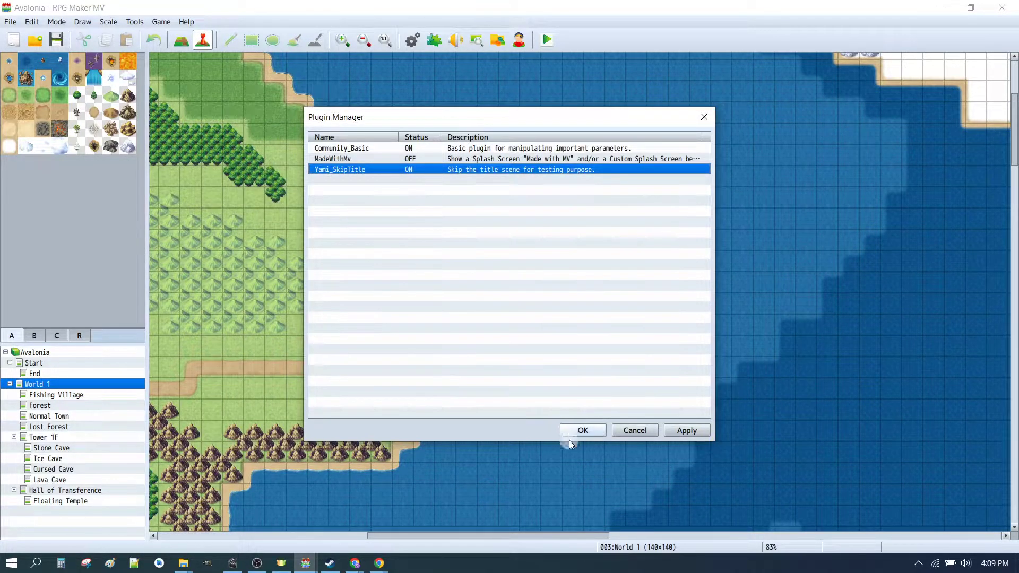
left_click(587, 434)
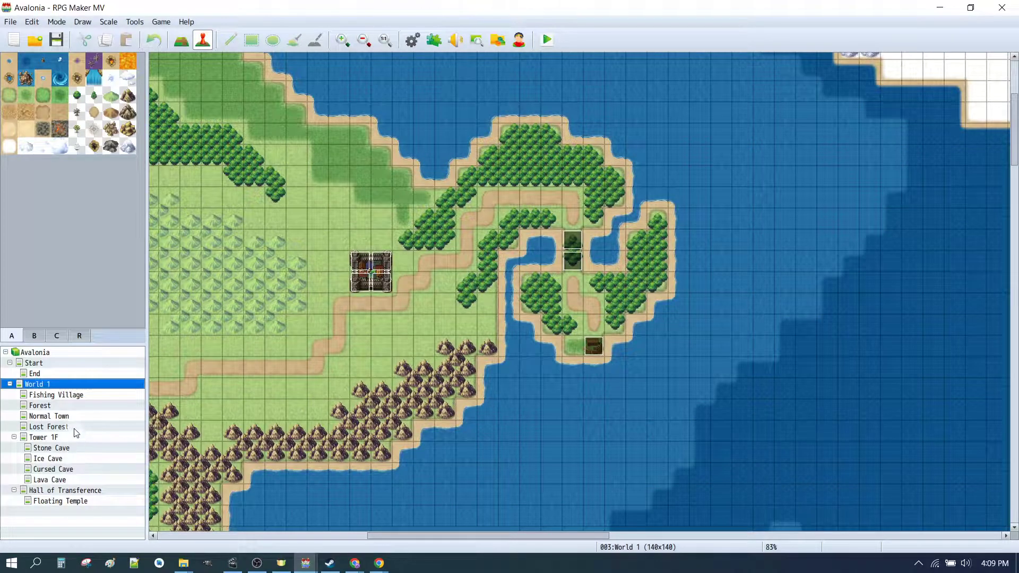
left_click(61, 396)
Place the player start on Fishing Village's top path tile, then save and launch a playtest
scroll(467, 310, "up", 5)
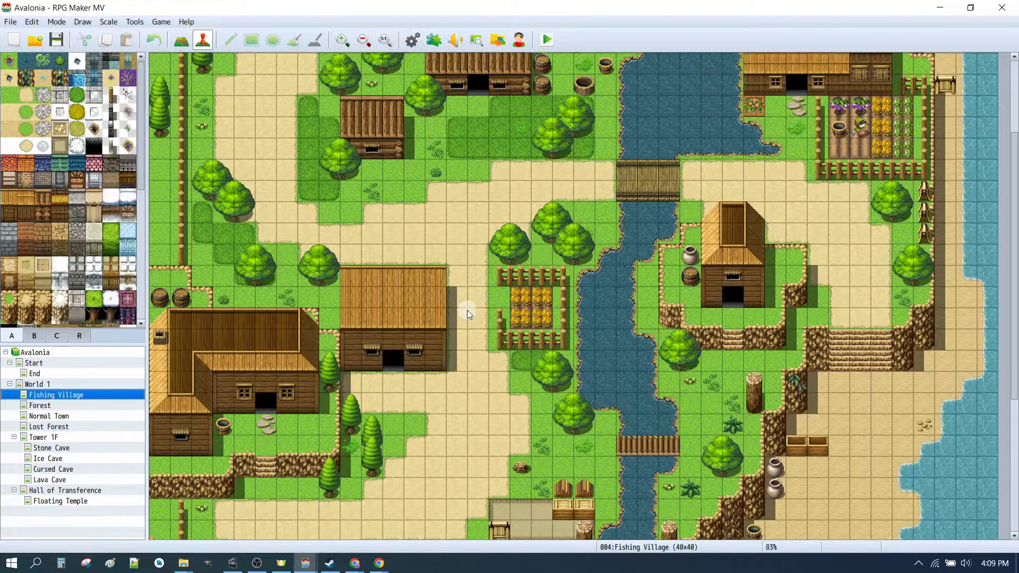
right_click(285, 128)
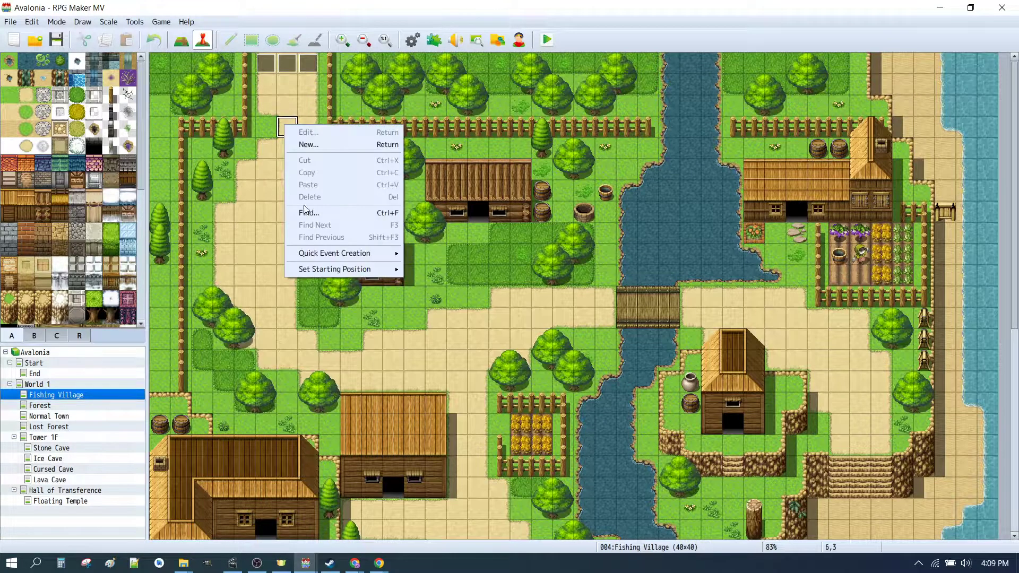
mouse_move(337, 268)
left_click(429, 269)
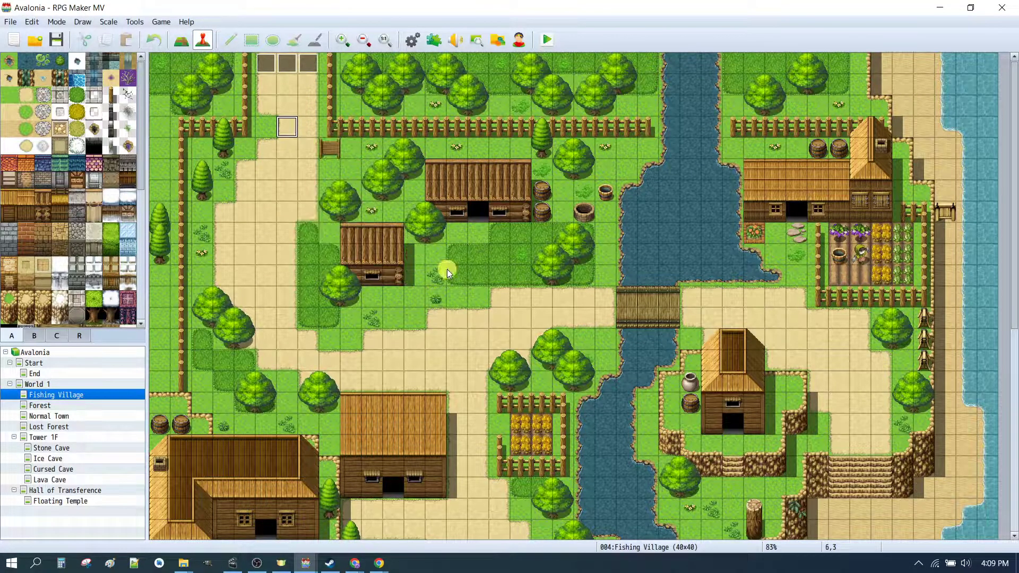
left_click(547, 40)
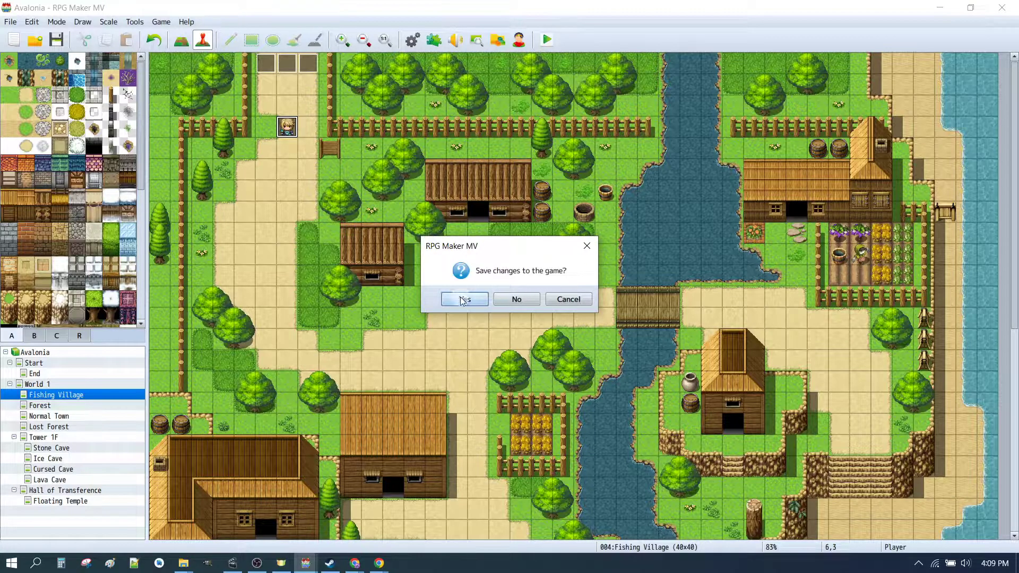
key("Return")
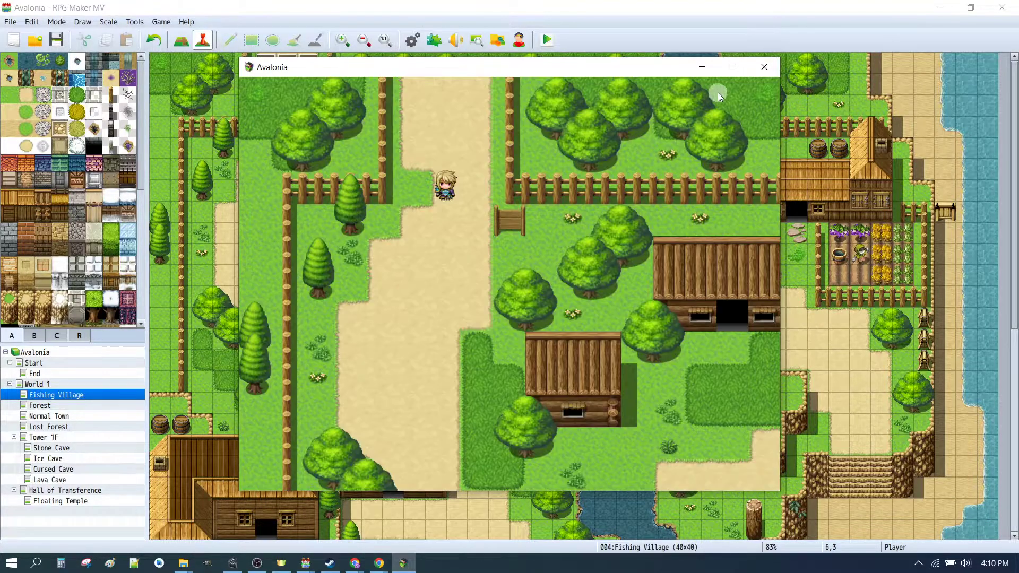
Maximize the game and walk from Fishing Village through the forest to the castle town, then end the test
key("super+Up")
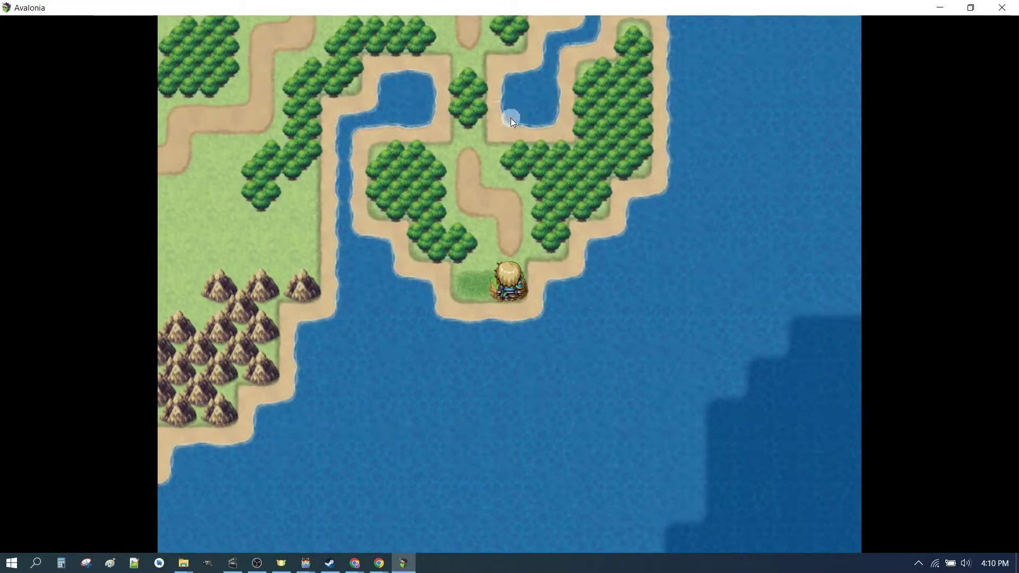
left_click(472, 123)
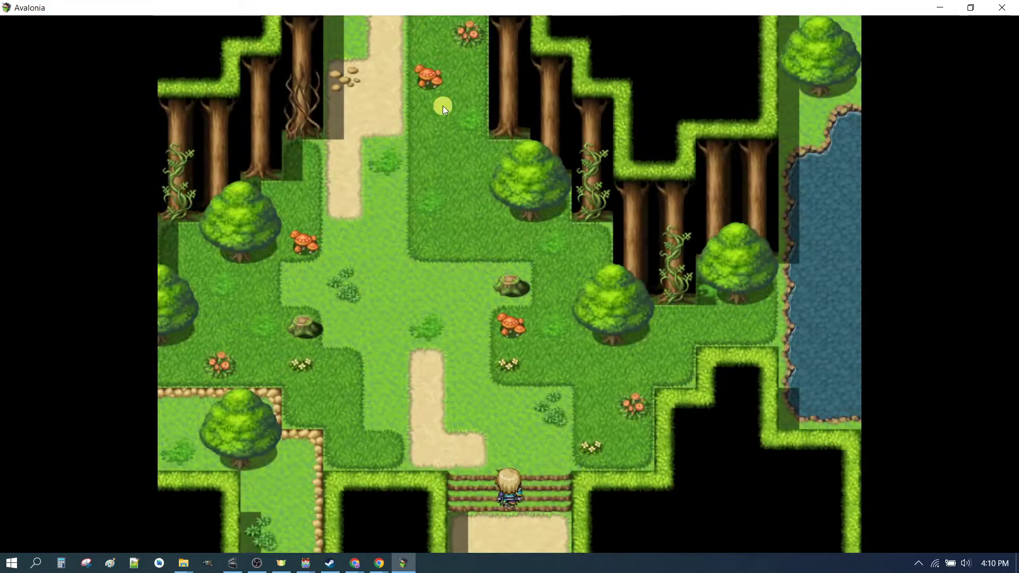
left_click(442, 106)
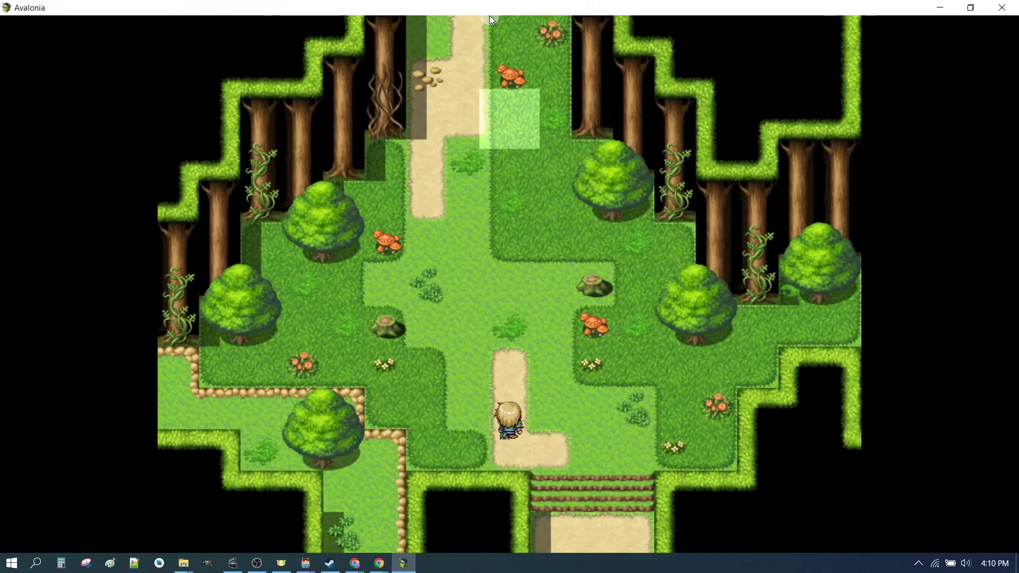
left_click(510, 46)
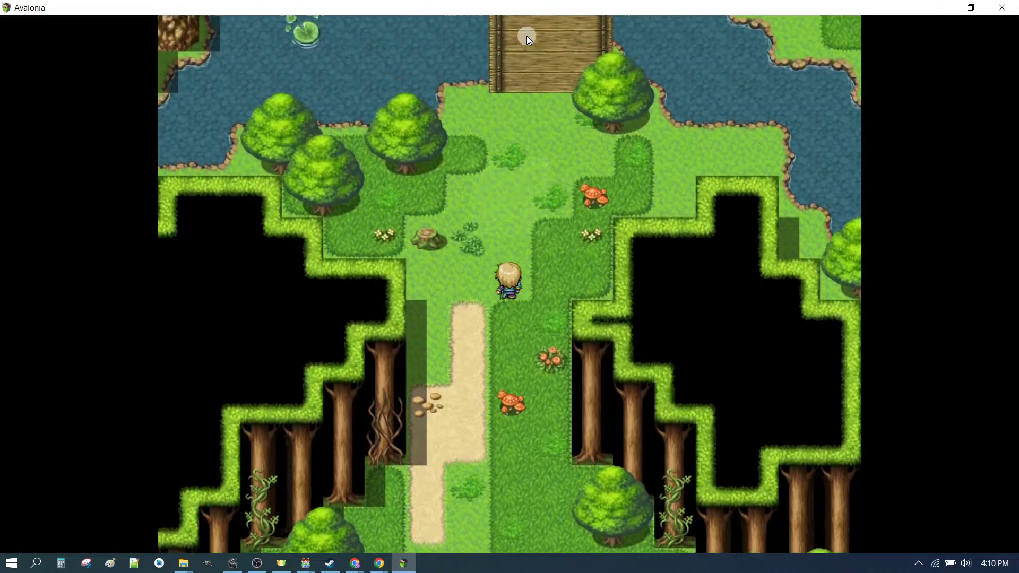
left_click(526, 34)
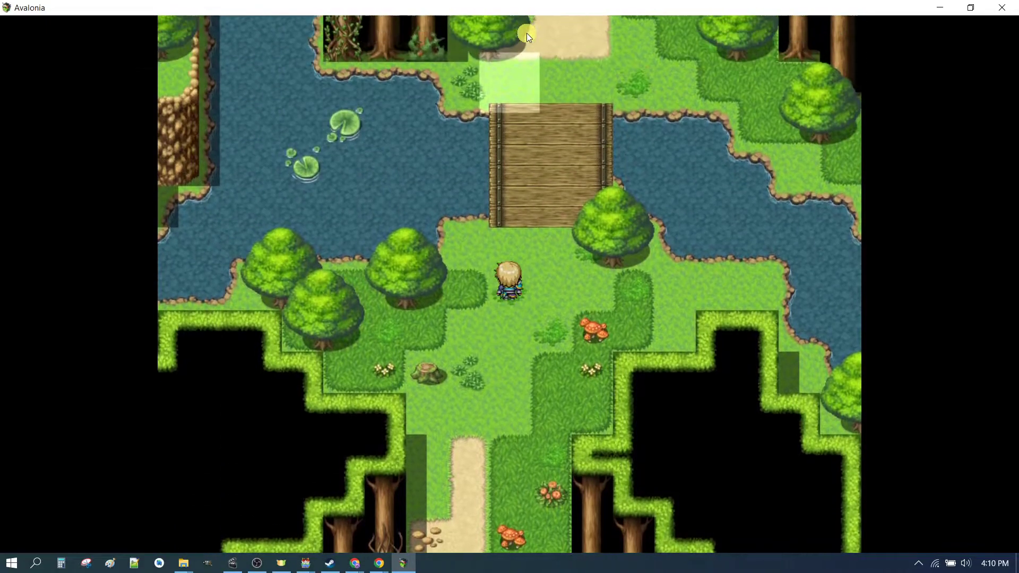
left_click(546, 24)
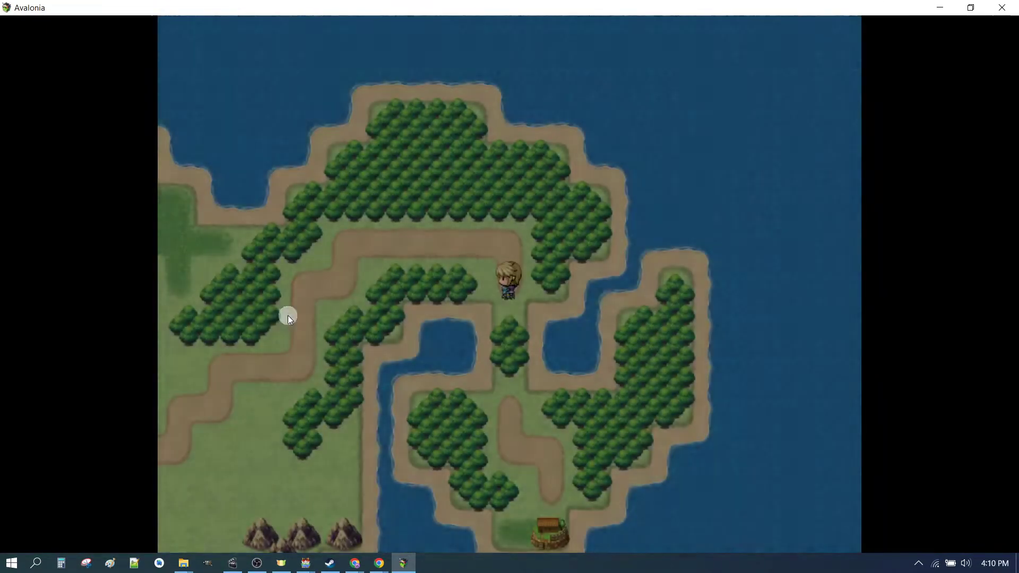
left_click(239, 349)
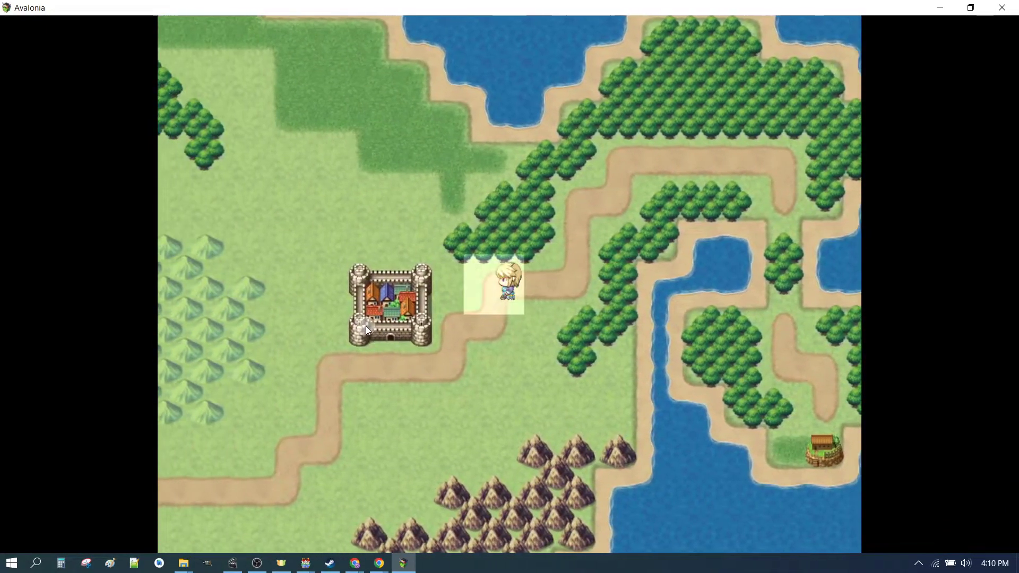
left_click(441, 333)
left_click(520, 504)
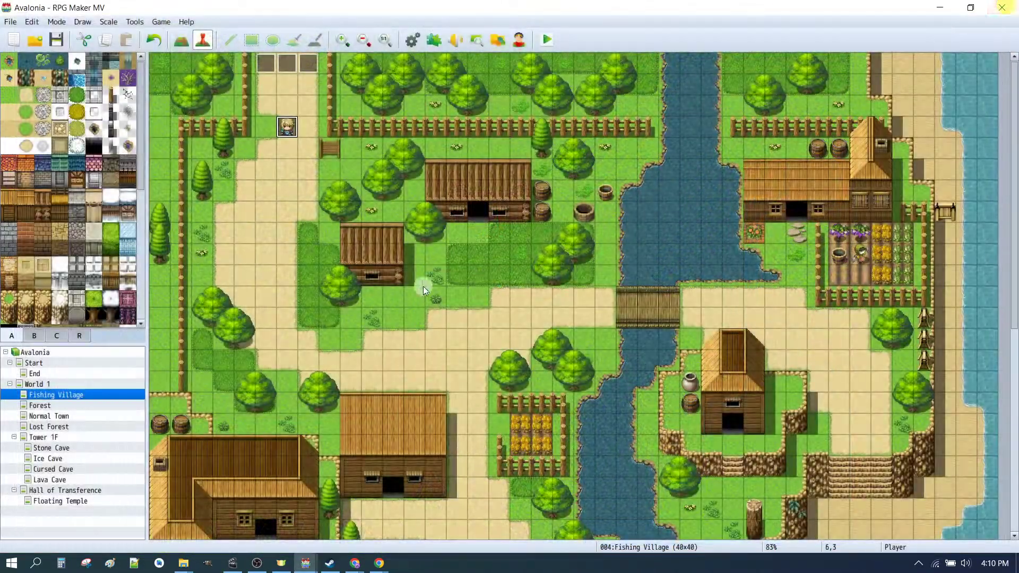
left_click(1002, 7)
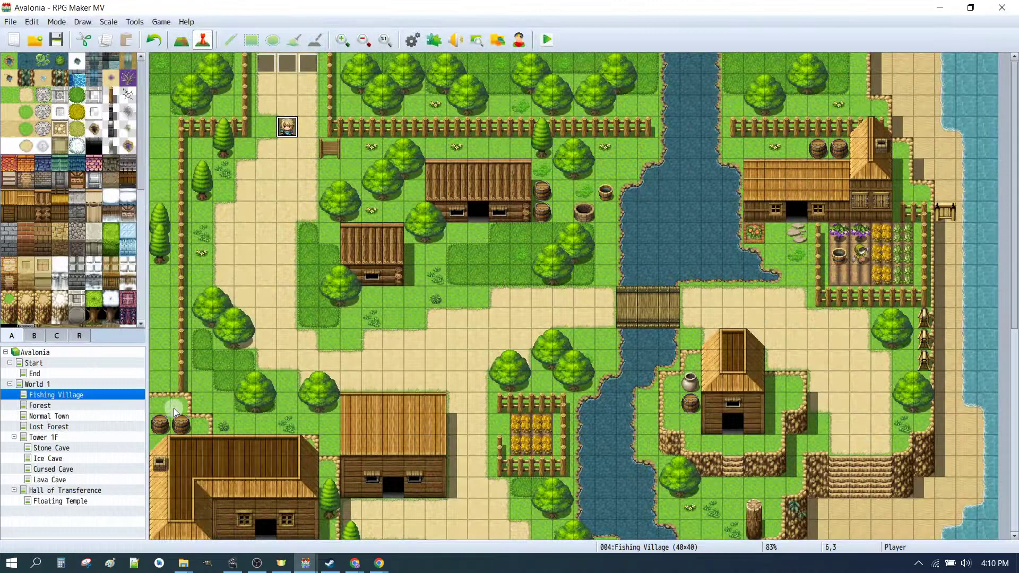
Give Lost Forest's Map Properties Autoplay BGM set to Dungeon1, previewing the track first
left_click(74, 428)
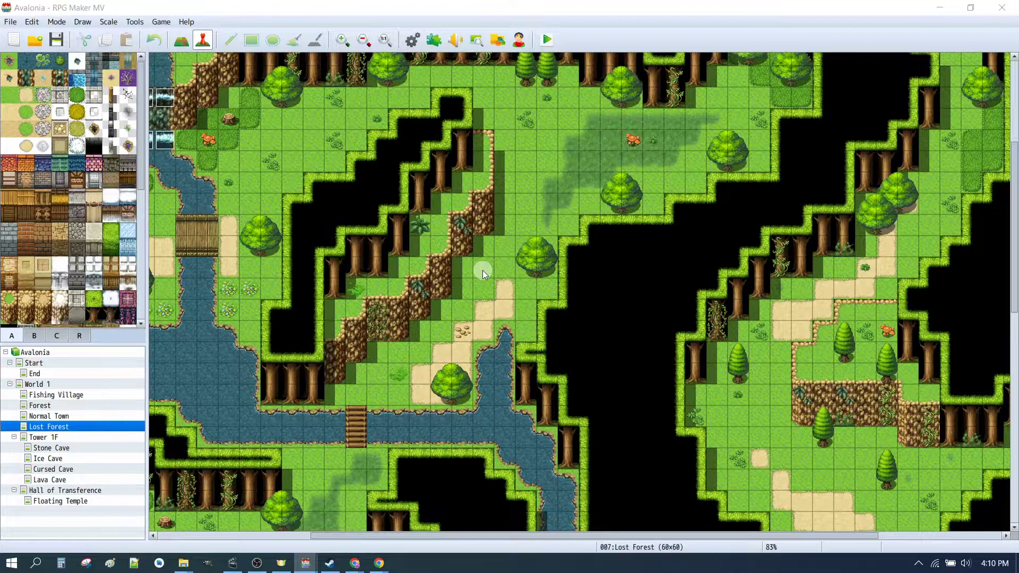
key("space")
left_click(343, 241)
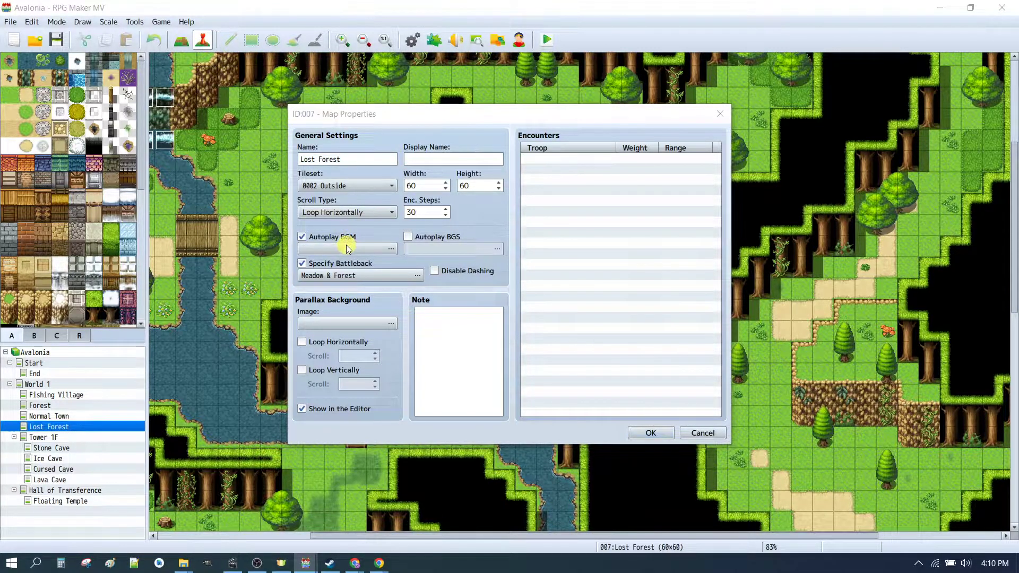
left_click(456, 238)
left_click(564, 176)
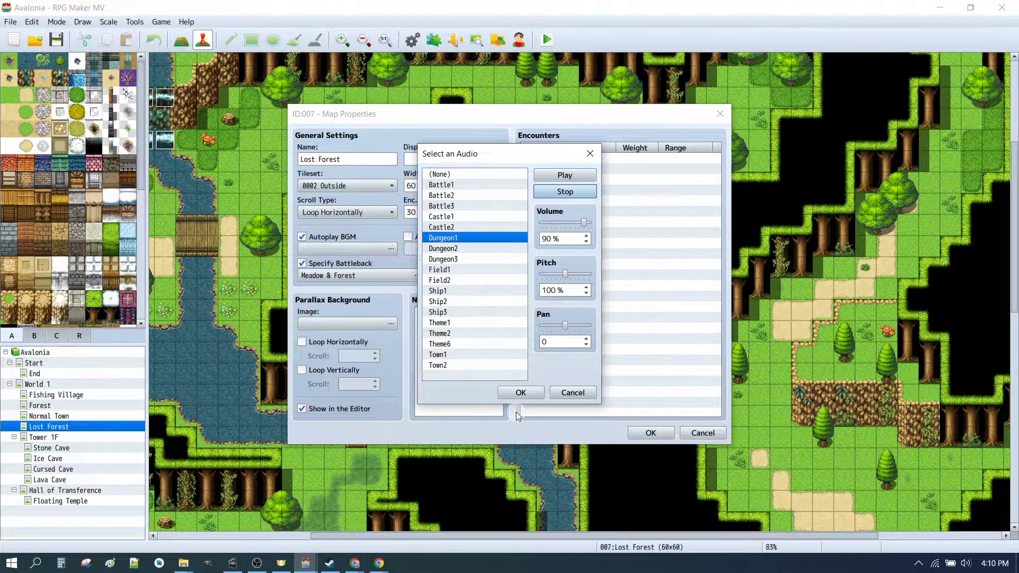
left_click(519, 392)
left_click(654, 434)
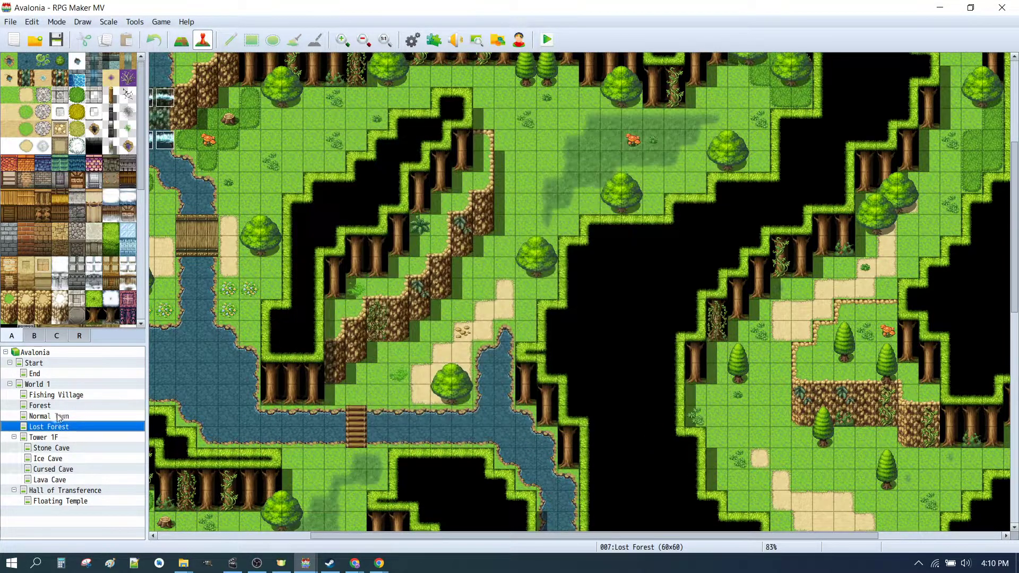
Set the player start on World 1's path tile beside the Lost Forest entrance
left_click(34, 384)
scroll(335, 313, "down", 3)
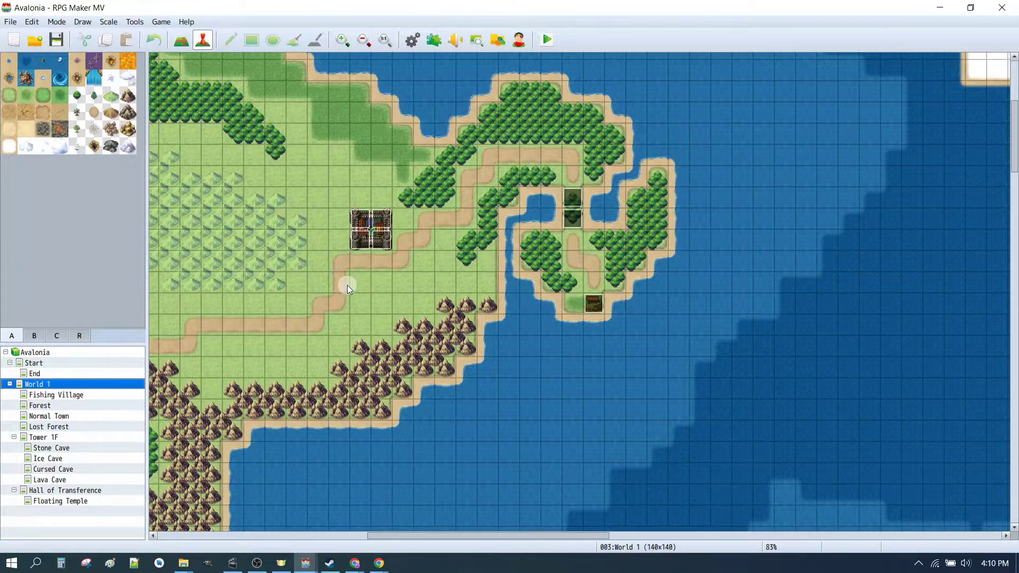
left_click_drag(481, 537, 351, 531)
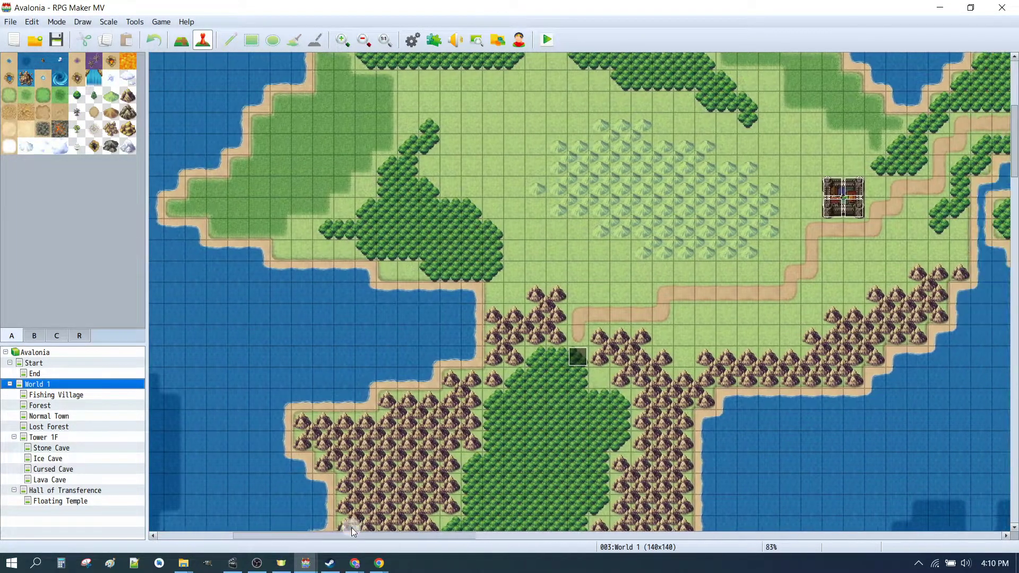
right_click(609, 310)
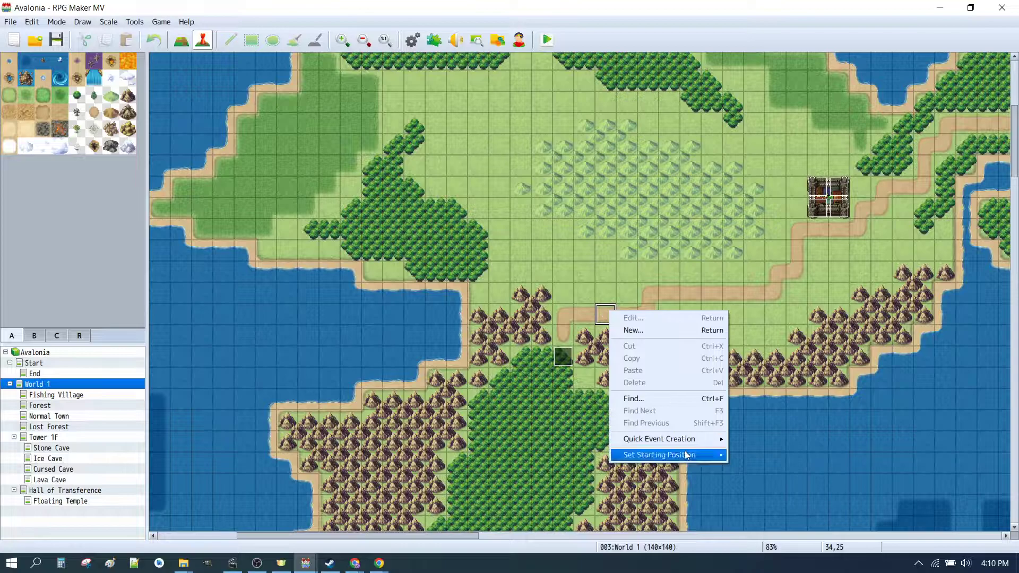
mouse_move(659, 455)
left_click(771, 457)
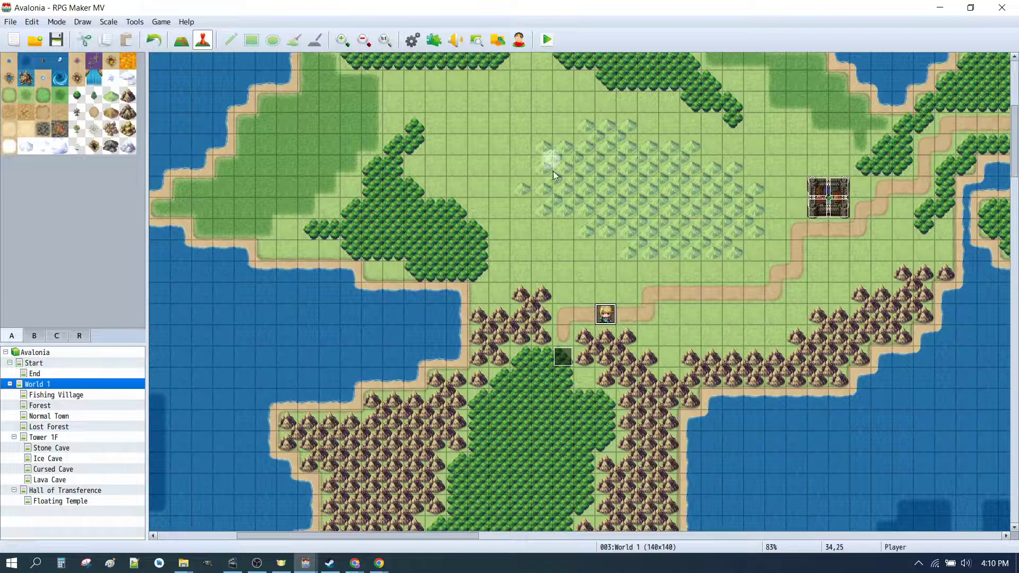
Save and test play, walking the hero around the Lost Forest, then close the playtest
left_click(547, 40)
left_click(463, 301)
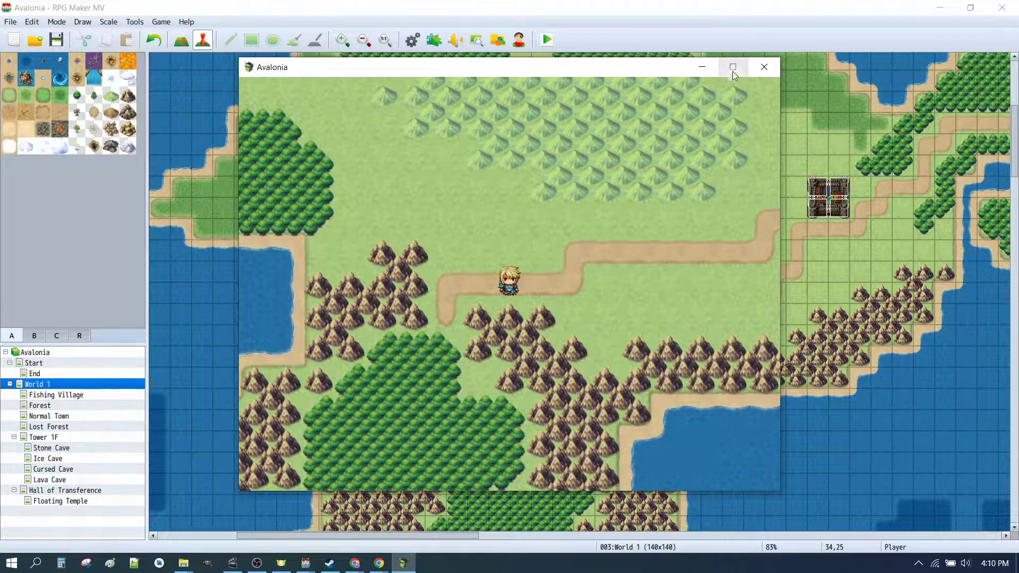
left_click(733, 67)
left_click(417, 357)
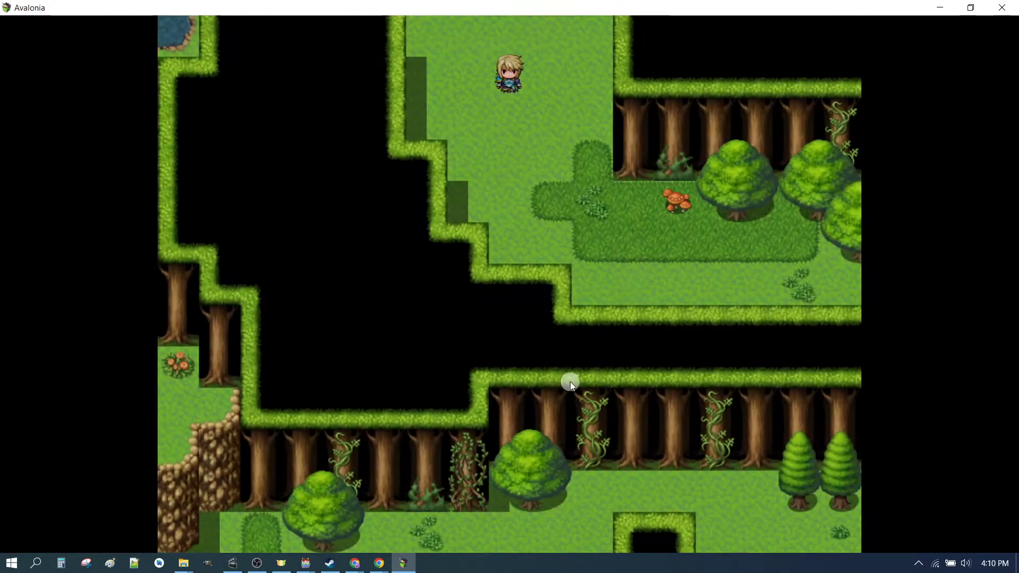
left_click(634, 284)
left_click(746, 256)
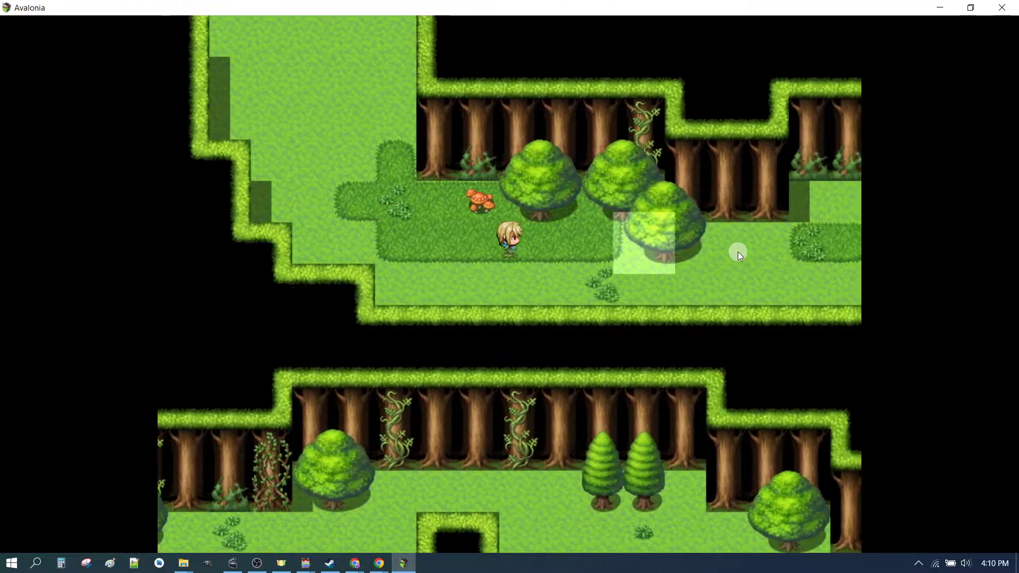
left_click(315, 195)
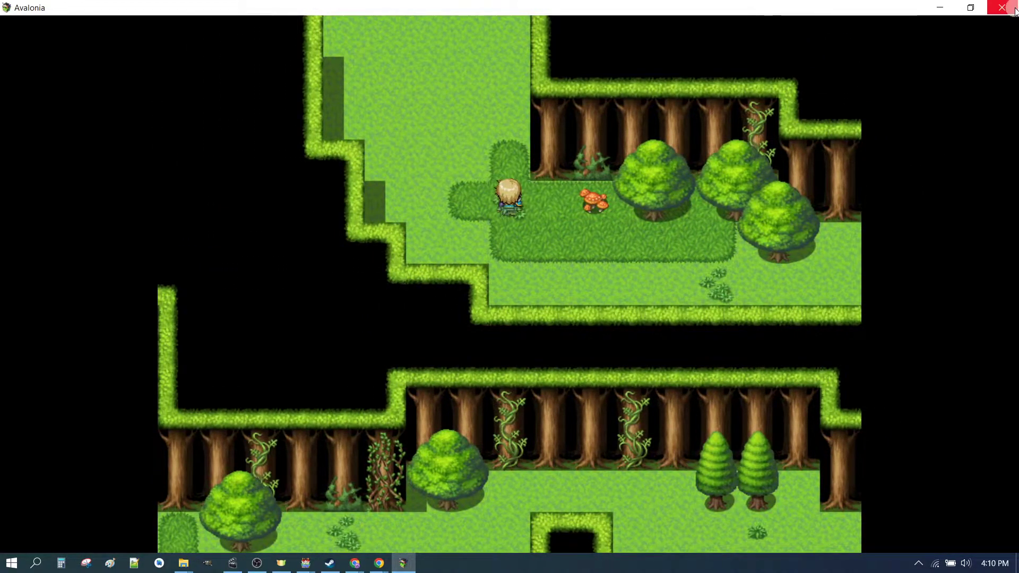
left_click(1014, 9)
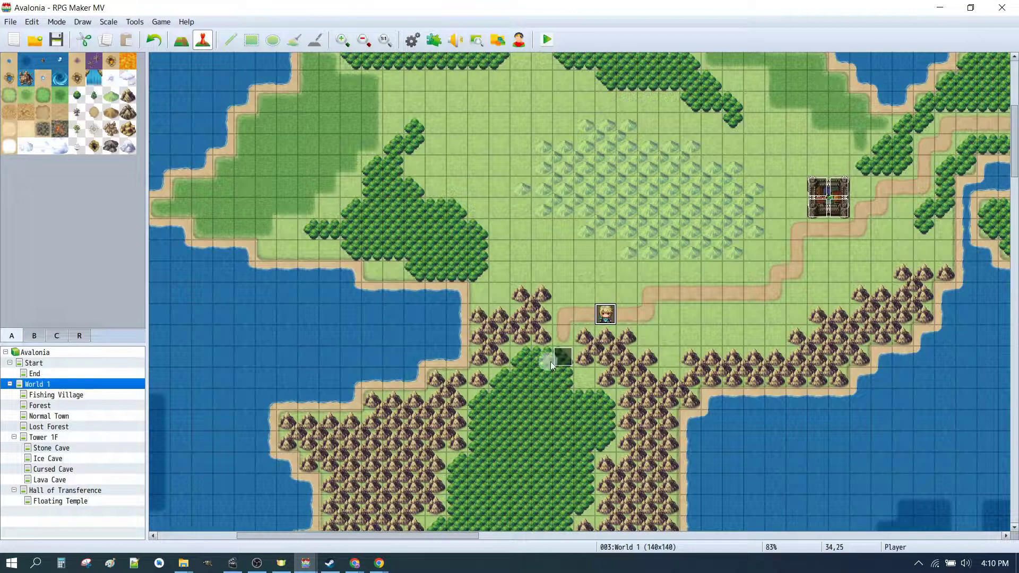
Set the player's starting position on a tile near Lost Forest's bottom exit
left_click(49, 426)
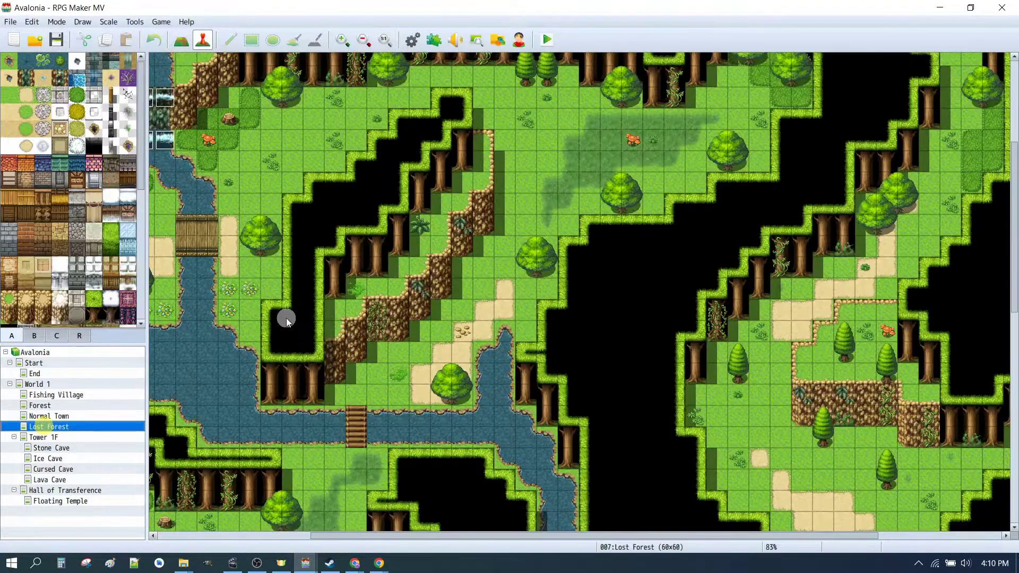
scroll(504, 244, "down", 10)
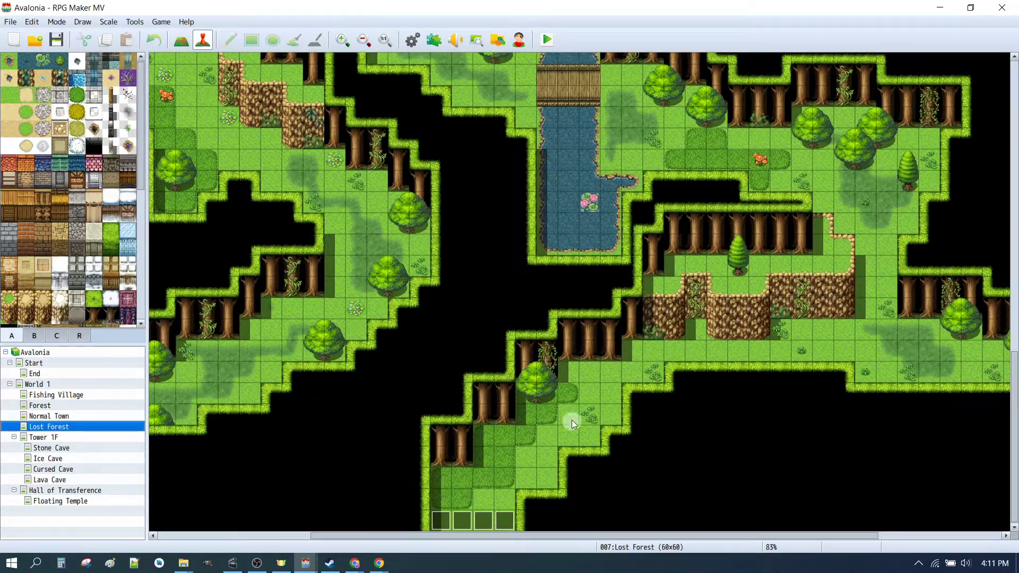
right_click(504, 476)
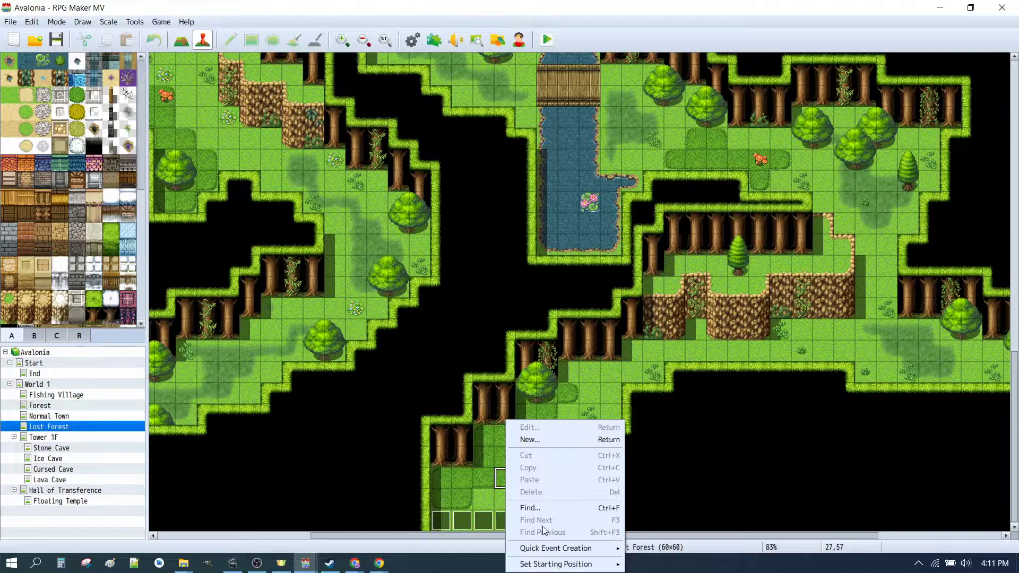
mouse_move(584, 564)
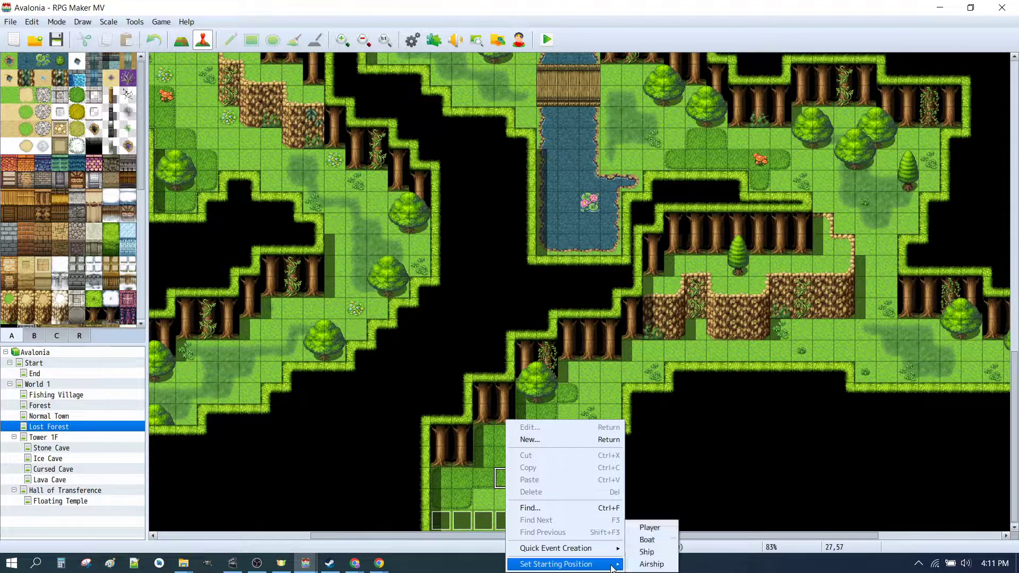
left_click(649, 527)
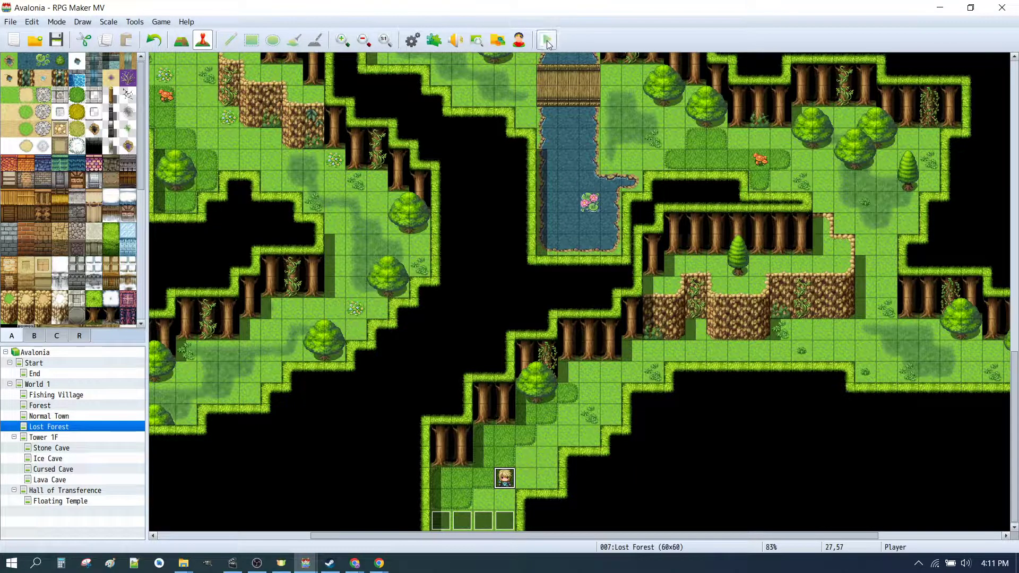
Save and playtest full-screen, walking the player down out of the forest, then close the game
left_click(547, 41)
left_click(466, 298)
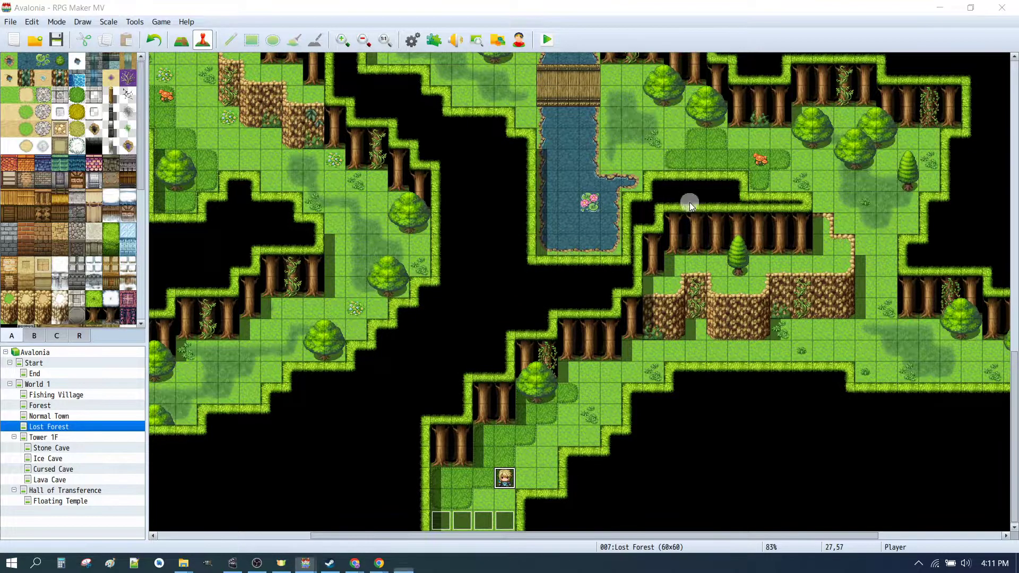
left_click(733, 67)
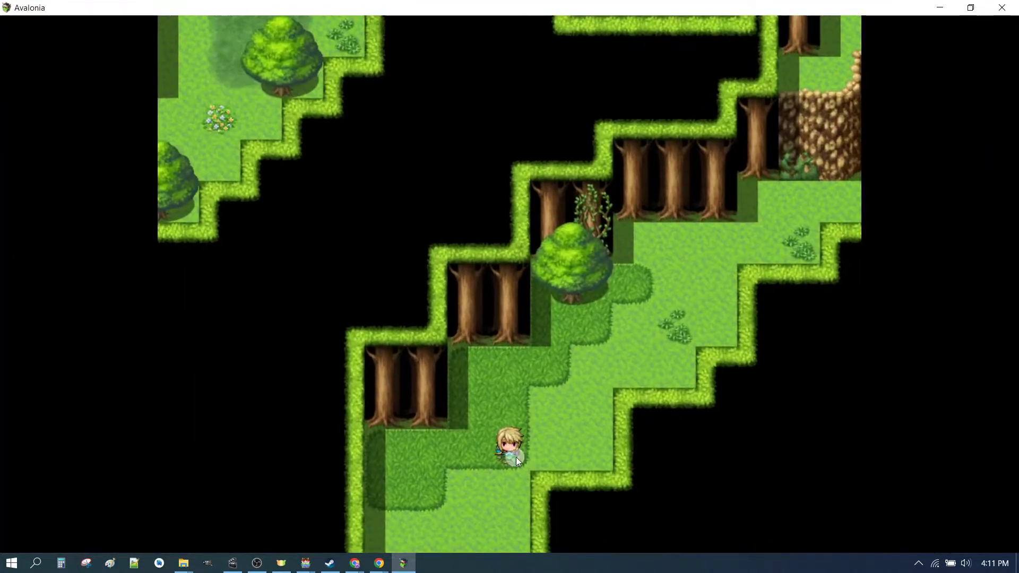
mouse_move(490, 550)
left_mouse_down()
mouse_move(572, 304)
mouse_move(607, 331)
mouse_move(657, 441)
mouse_move(785, 453)
mouse_move(784, 422)
mouse_move(775, 470)
mouse_move(814, 449)
mouse_move(748, 499)
mouse_move(548, 516)
mouse_move(639, 514)
mouse_move(766, 304)
mouse_move(734, 92)
mouse_move(610, 55)
mouse_move(546, 84)
mouse_move(531, 60)
mouse_move(588, 65)
mouse_move(784, 178)
mouse_move(709, 160)
mouse_move(577, 156)
mouse_move(546, 224)
mouse_move(549, 214)
mouse_move(580, 338)
mouse_move(489, 314)
mouse_move(537, 285)
left_mouse_up()
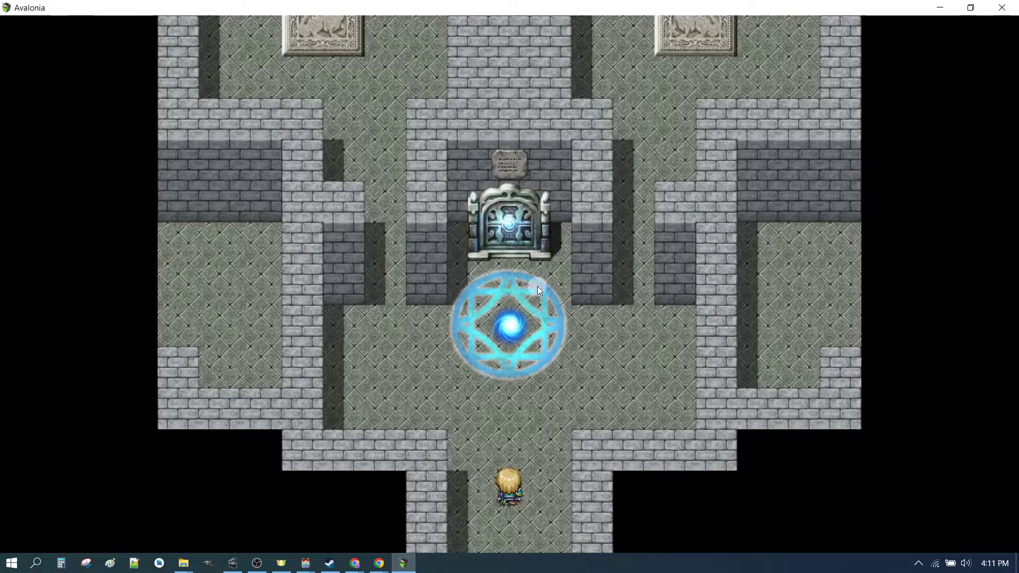
left_click(1005, 8)
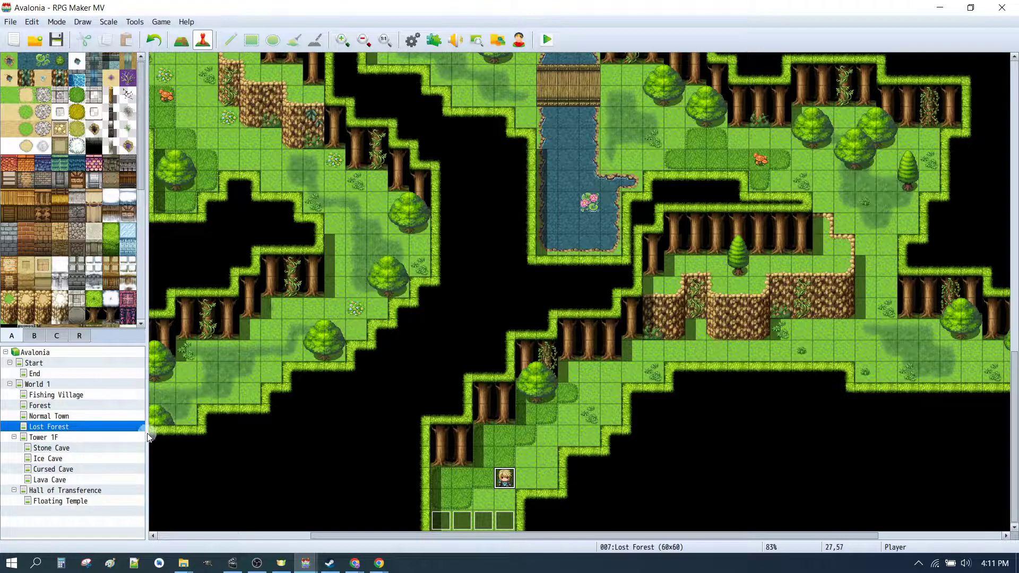
Make the Stone Cave map autoplay Dungeon1 as its BGM
left_click(59, 438)
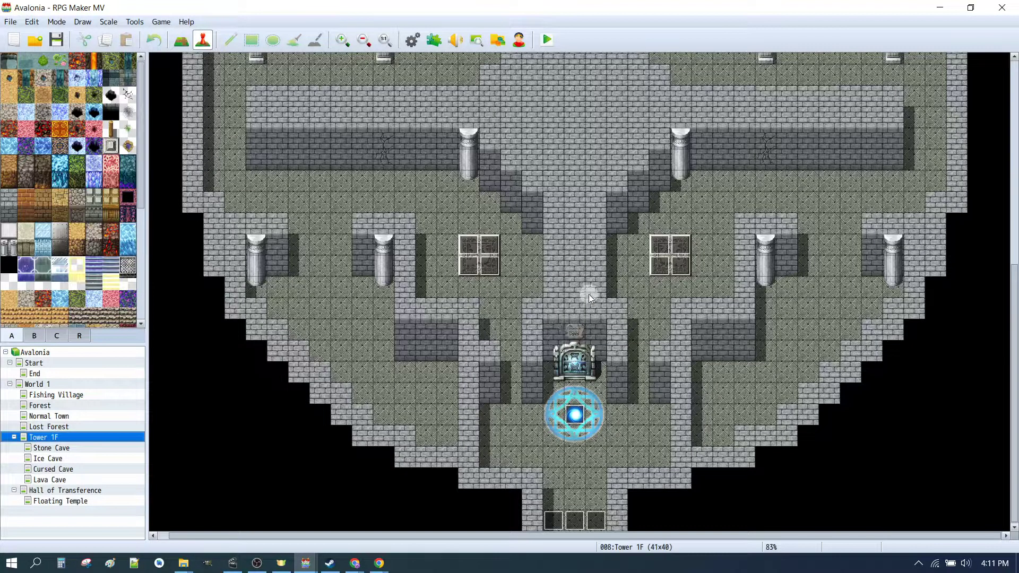
scroll(583, 286, "up", 5)
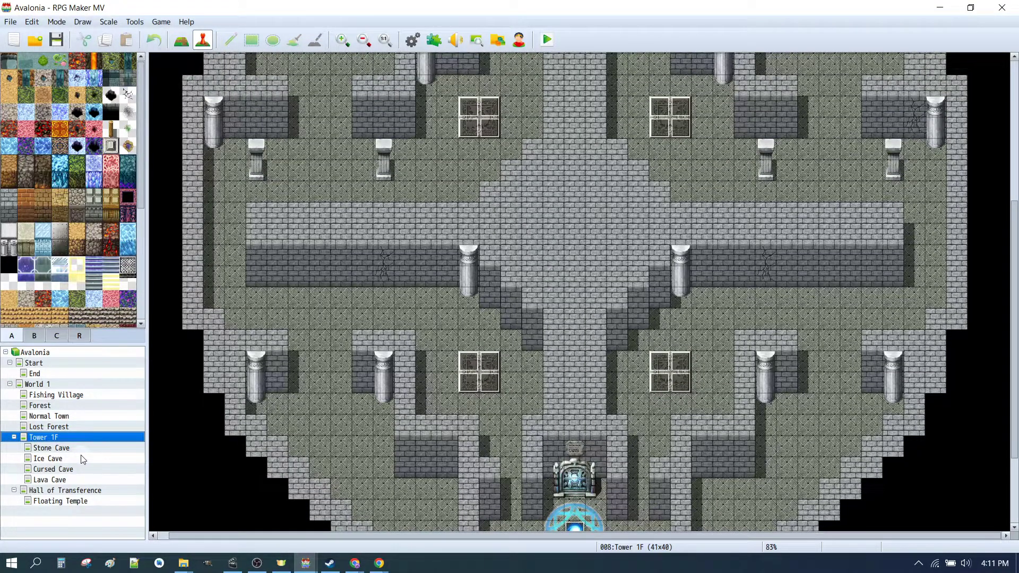
left_click(82, 459)
left_click(78, 450)
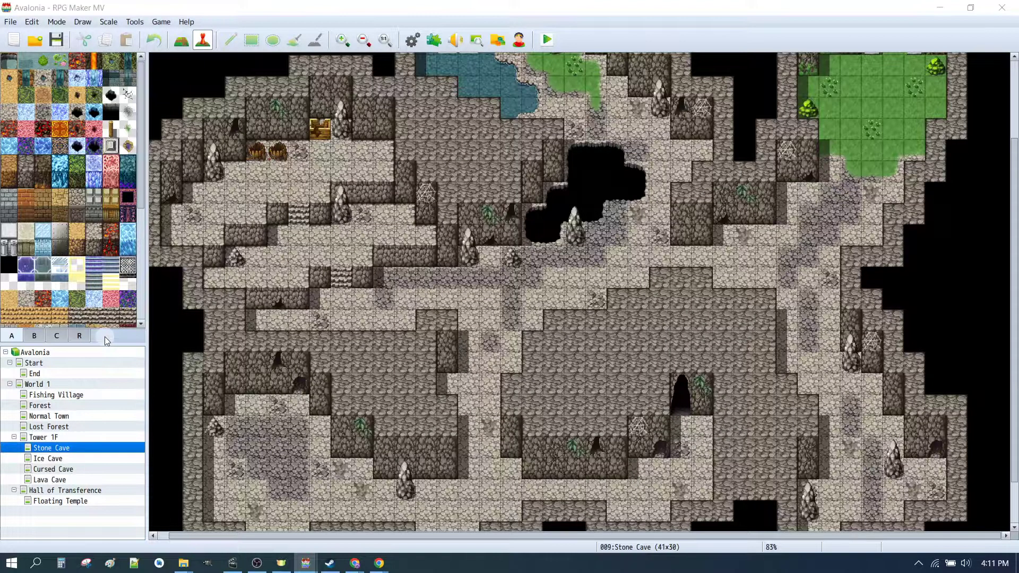
key("space")
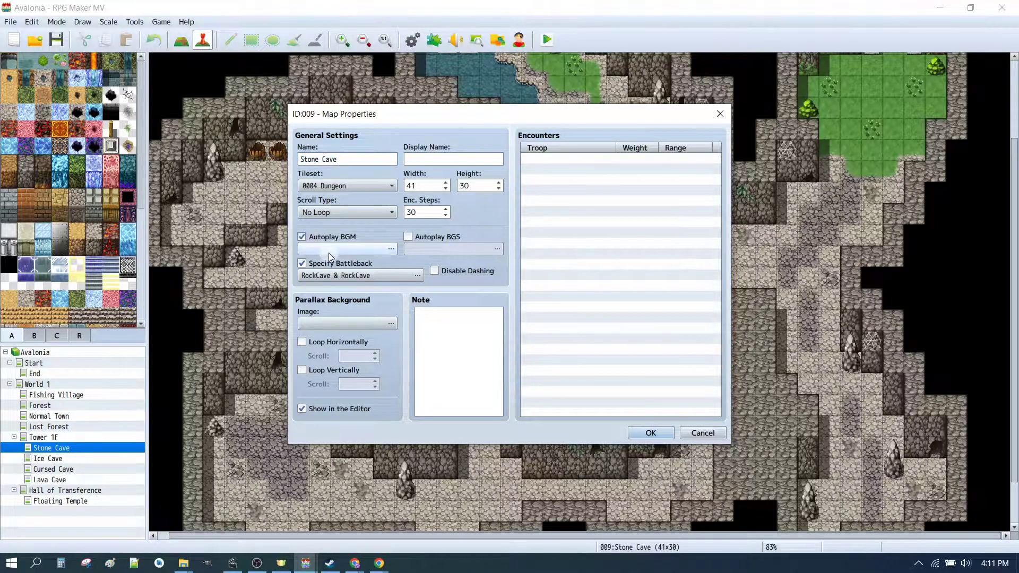
left_click(318, 236)
left_click(468, 238)
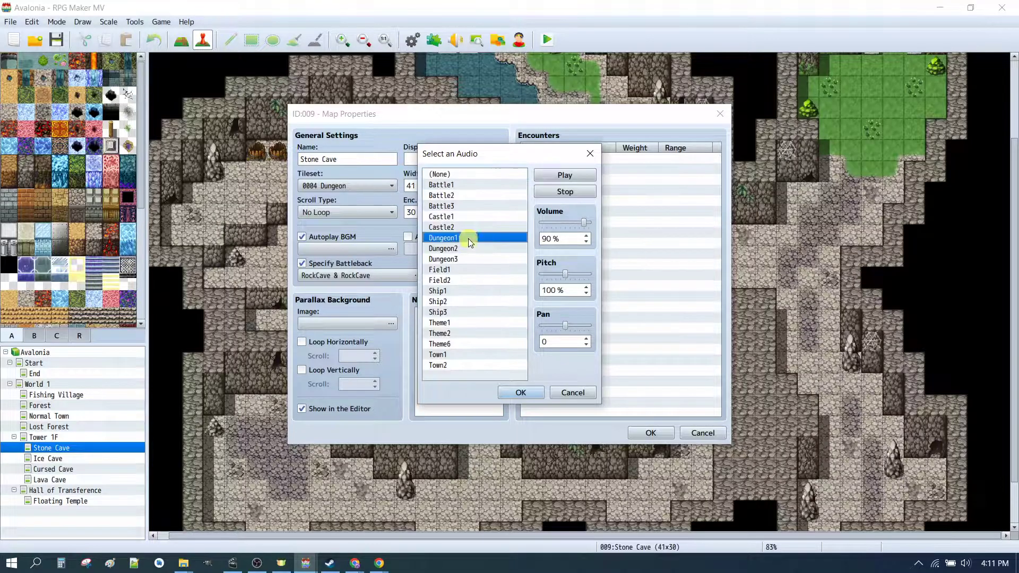
left_click(565, 175)
left_click(571, 193)
left_click(520, 393)
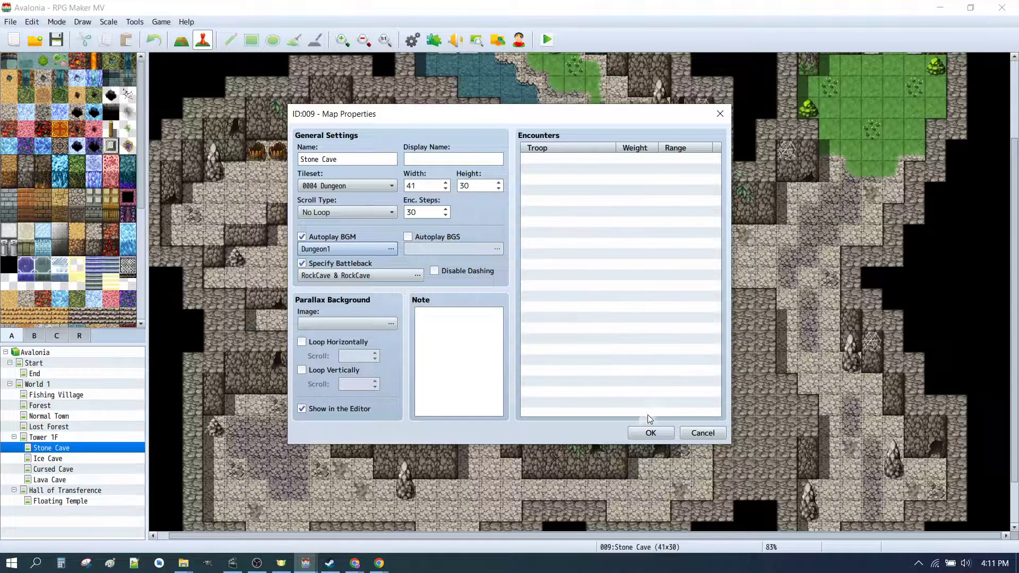
left_click(649, 433)
Make the Ice Cave map autoplay Dungeon1 as its BGM
double_click(48, 458)
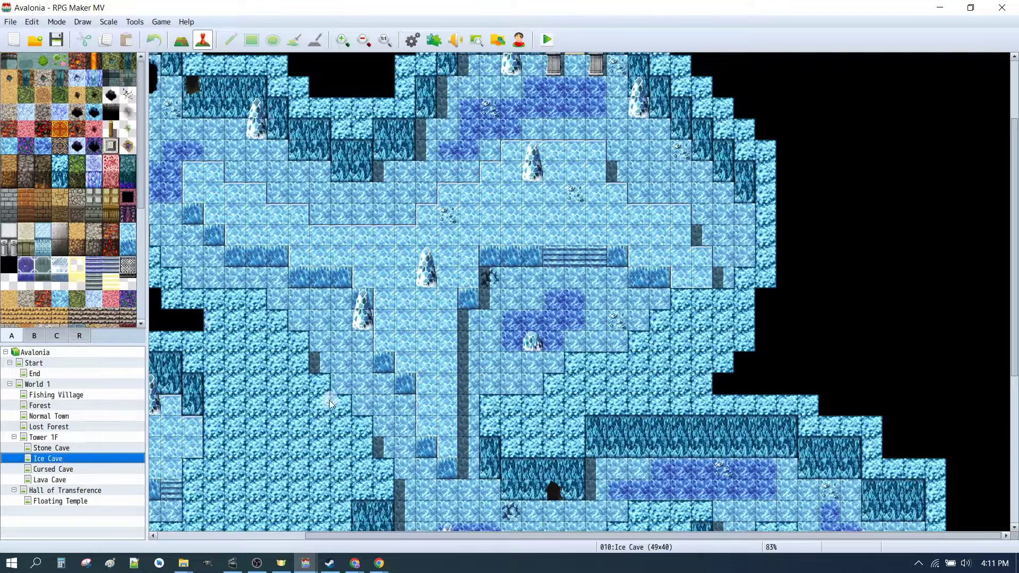
left_click(340, 237)
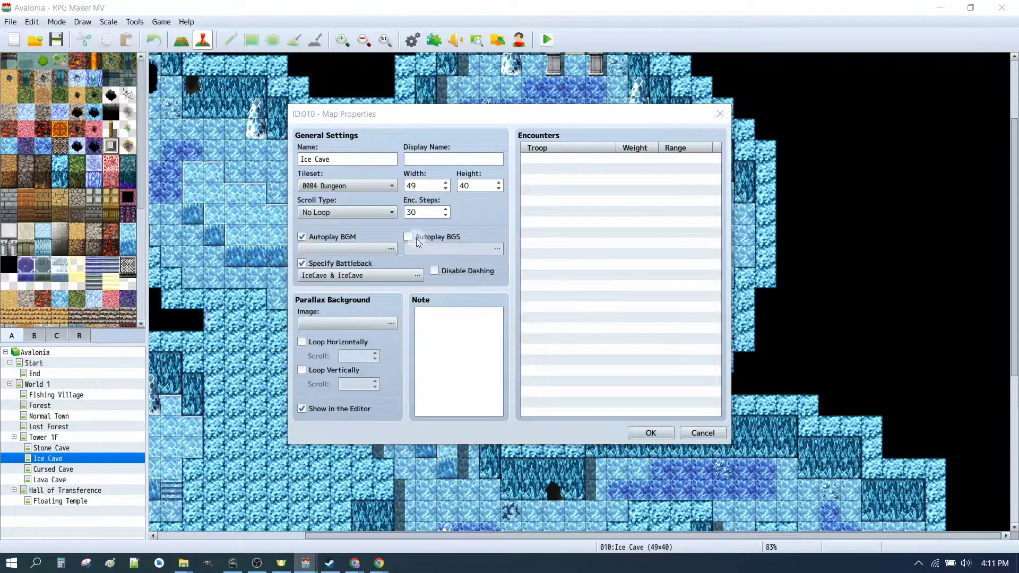
left_click(391, 248)
left_click(450, 238)
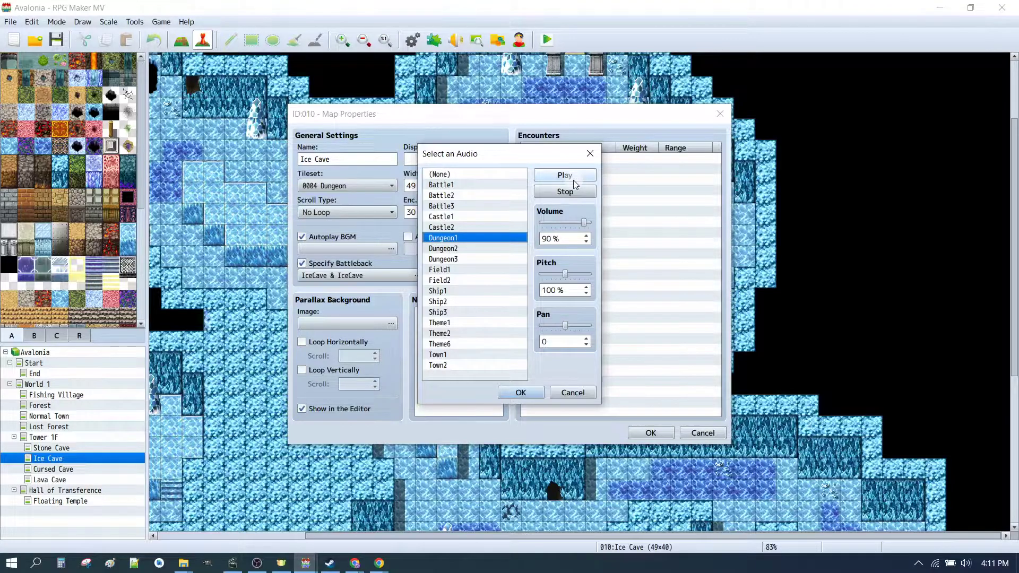
left_click(521, 392)
left_click(650, 433)
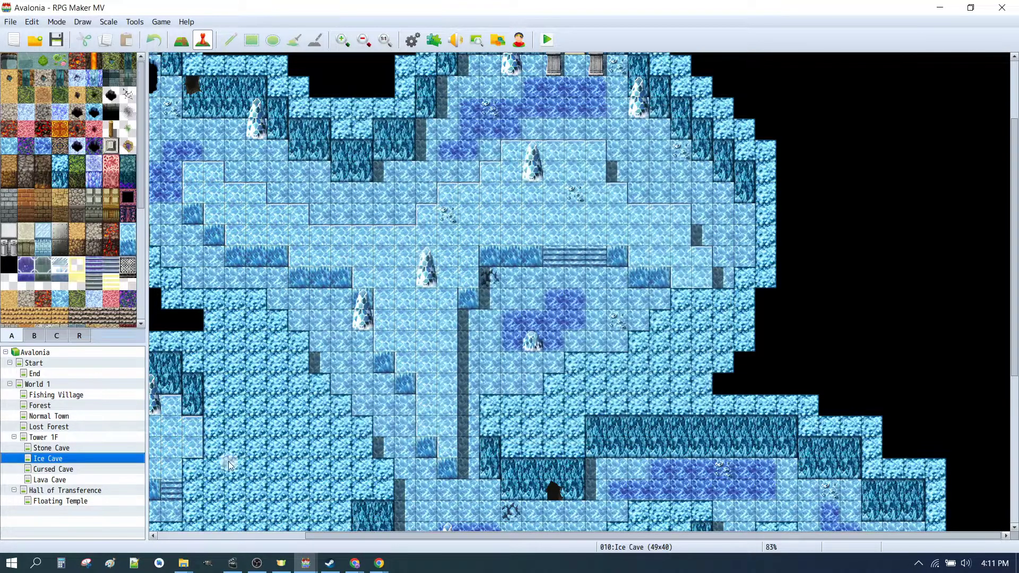
Make the Cursed Cave map autoplay Dungeon1 as its BGM
double_click(91, 470)
left_click(329, 235)
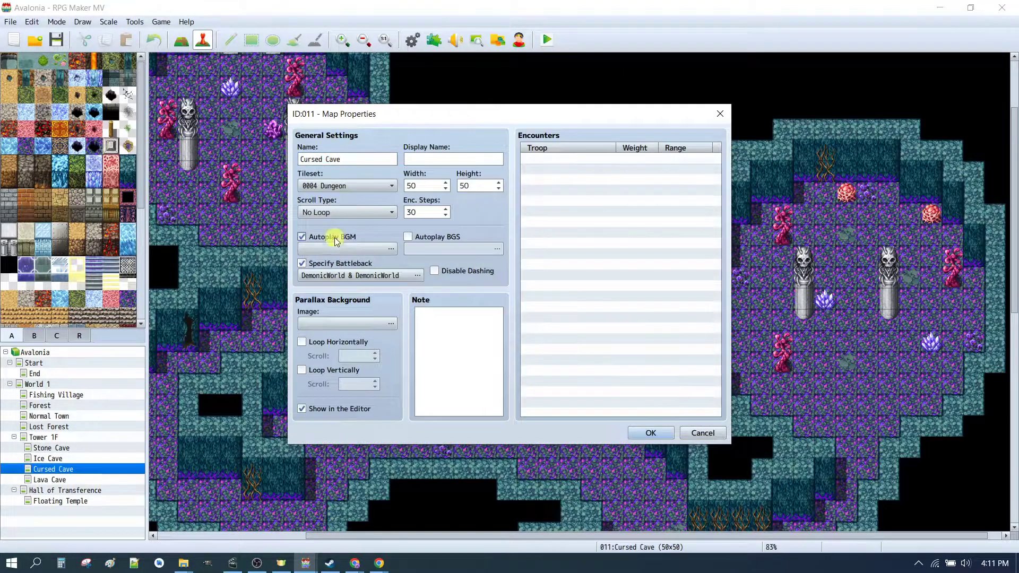
left_click(348, 248)
left_click(449, 237)
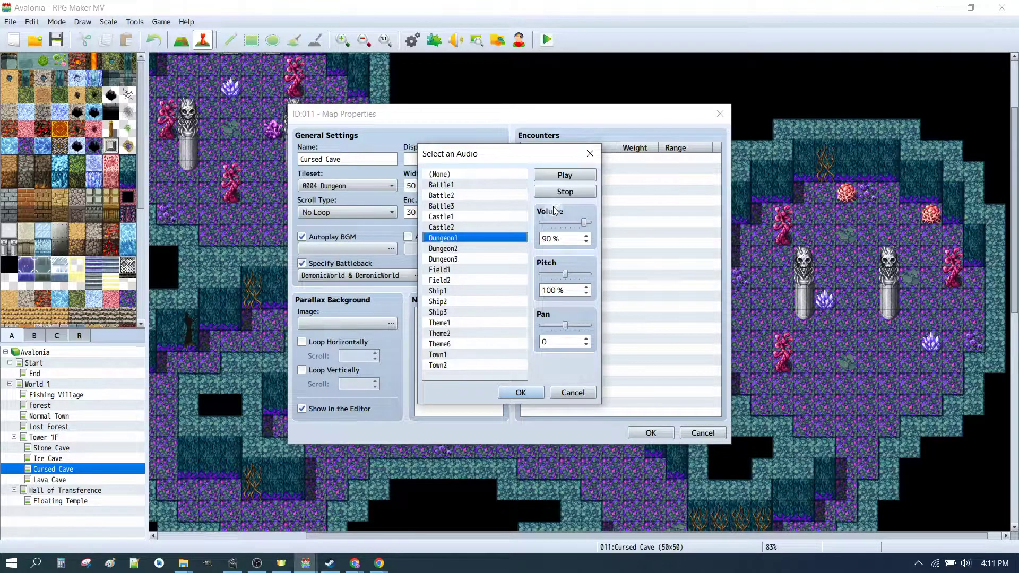
left_click(521, 393)
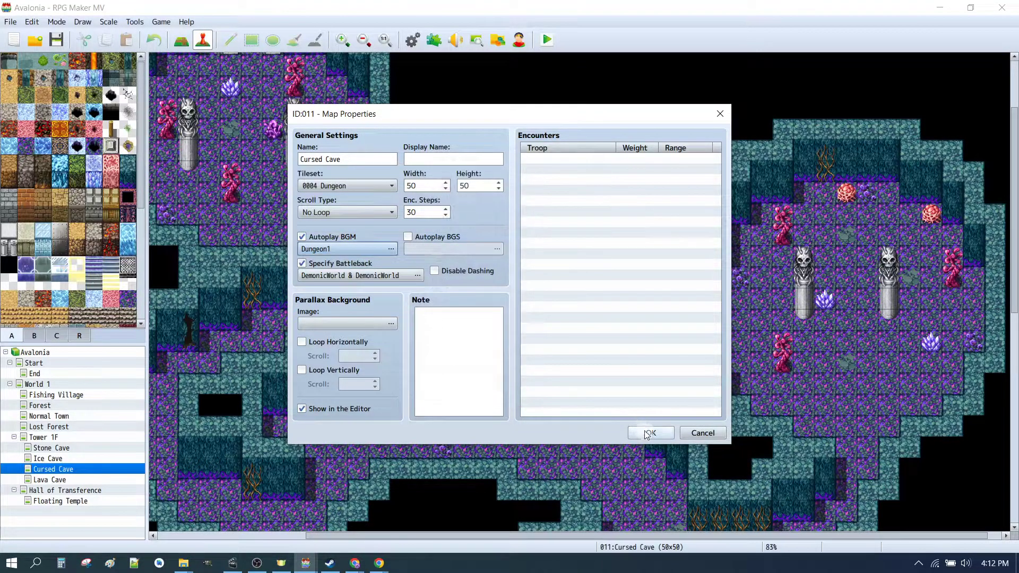
left_click(650, 433)
Make the Lava Cave map autoplay Dungeon1 as its BGM
double_click(133, 480)
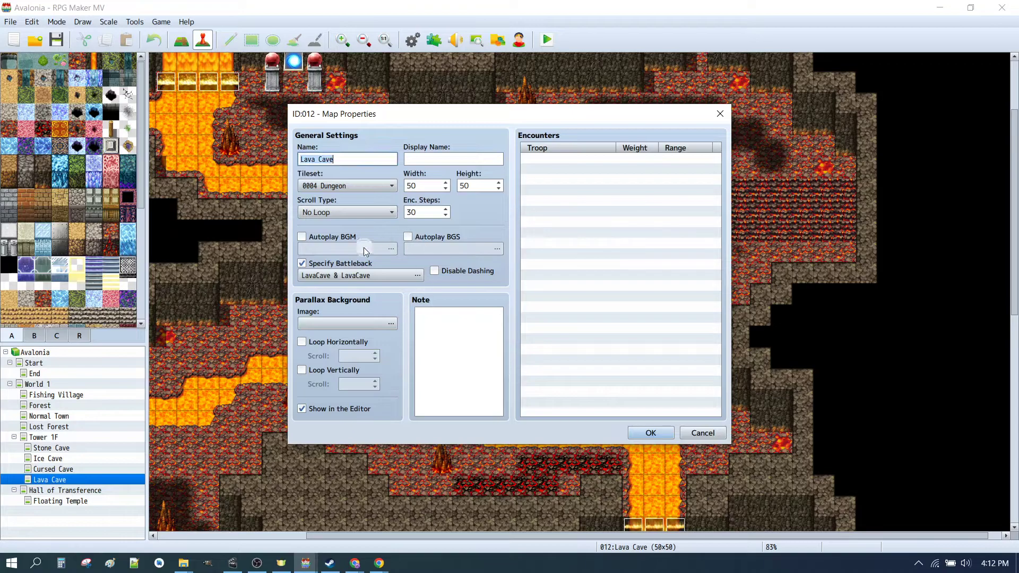
left_click(302, 236)
left_click(391, 249)
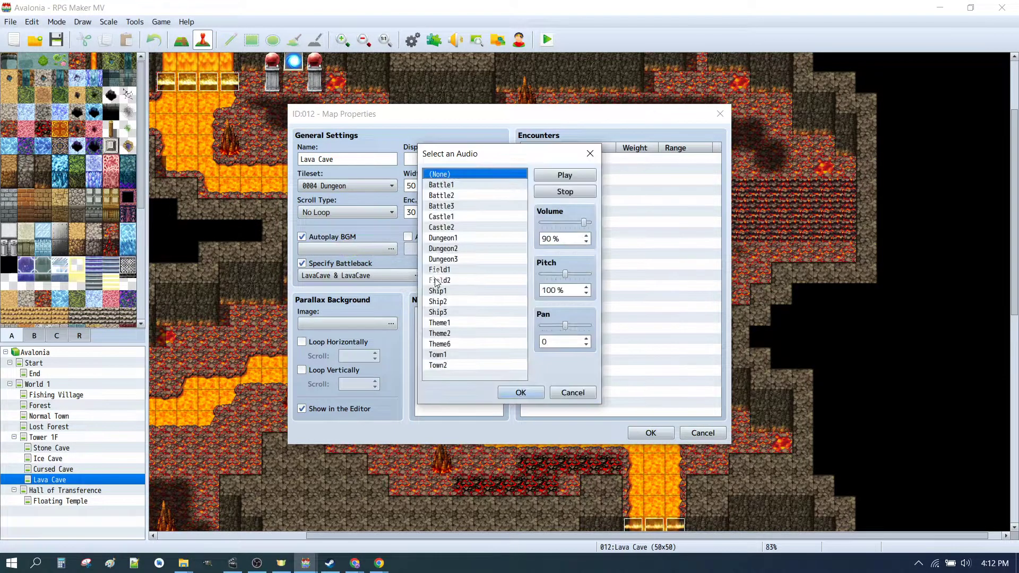
left_click(446, 240)
left_click(521, 392)
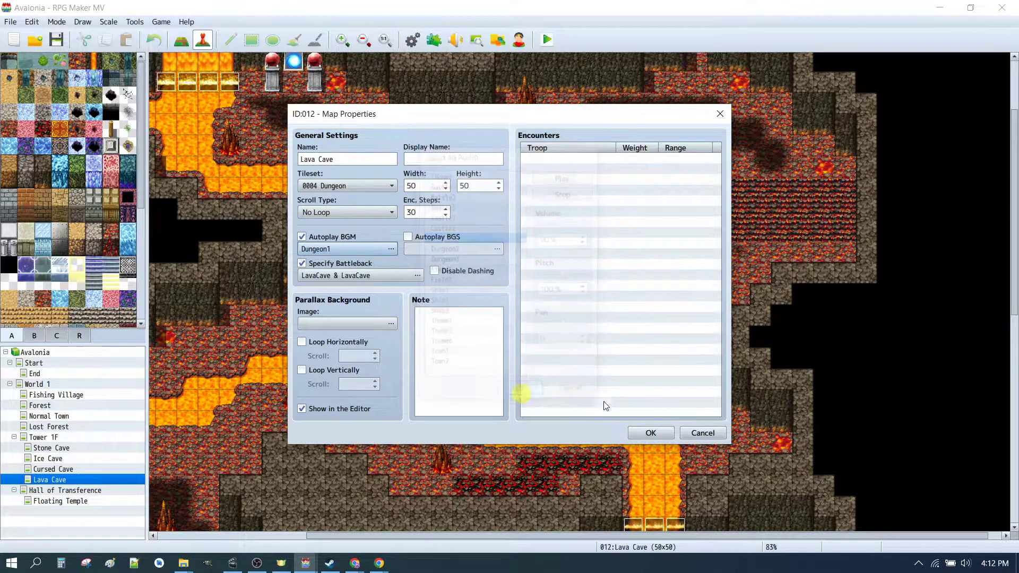
left_click(648, 433)
Make the Tower 1F map autoplay Dungeon1 as its BGM
left_click(69, 436)
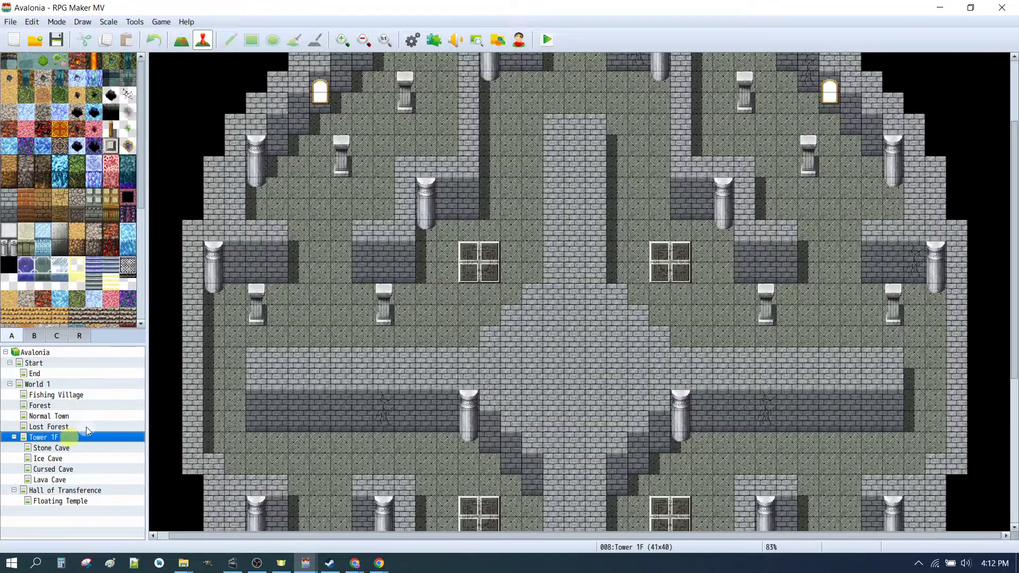
scroll(524, 297, "down", 5)
key("space")
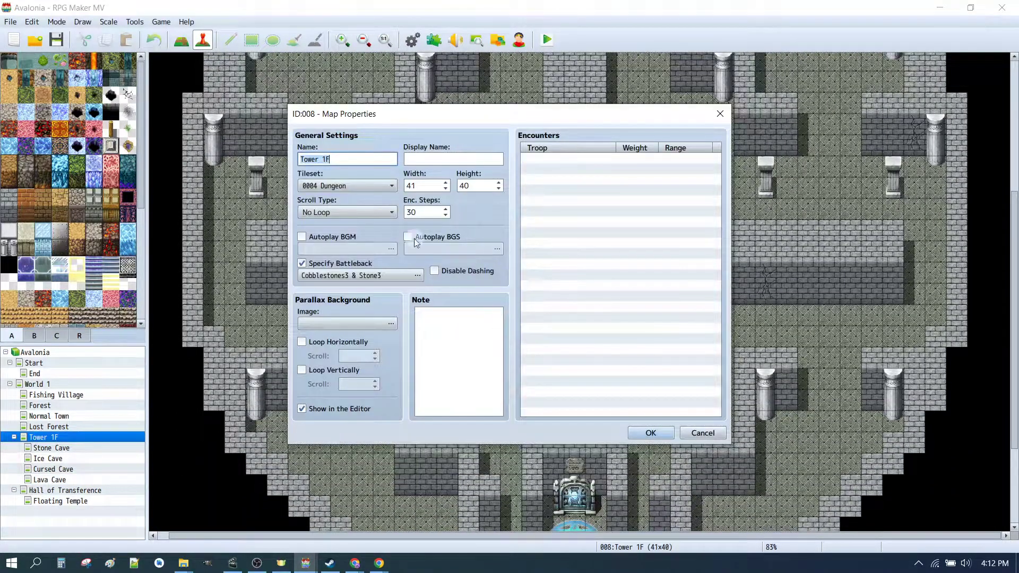
left_click(301, 237)
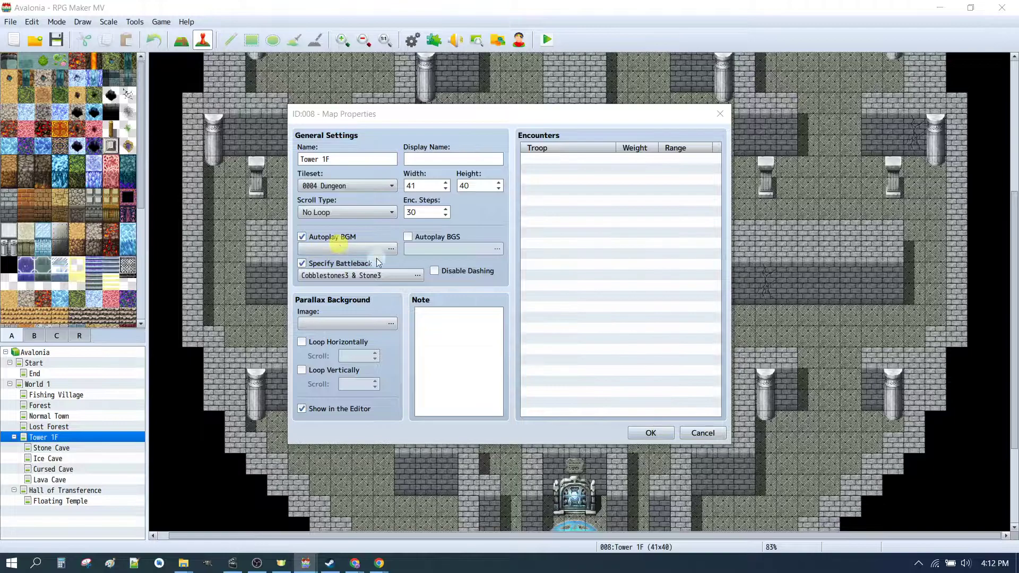
left_click(378, 248)
left_click(454, 237)
left_click(520, 393)
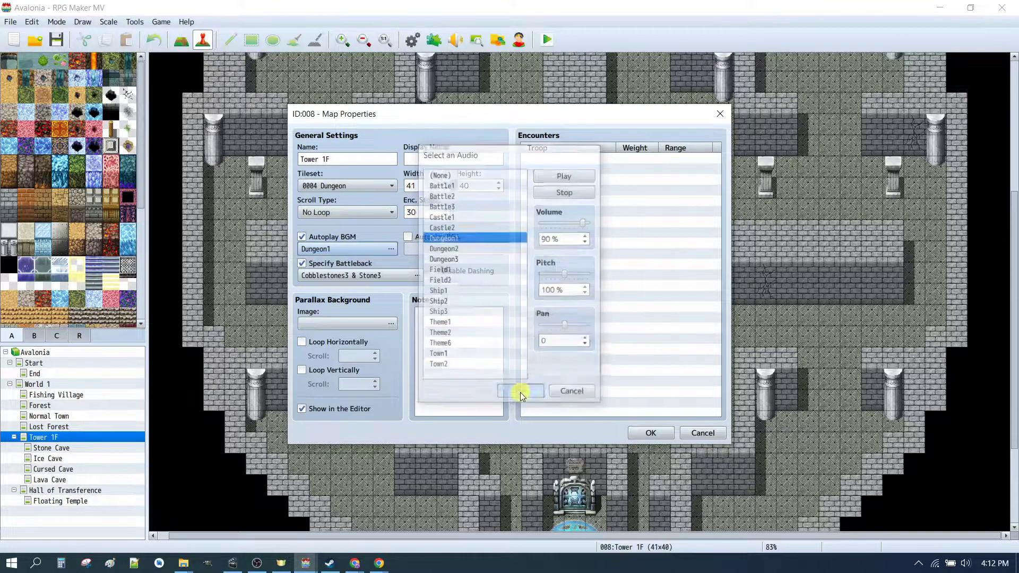
left_click(648, 434)
Switch to World 1 and create new event EV002 at tile 28,42 below the forest entrance
left_click(64, 428)
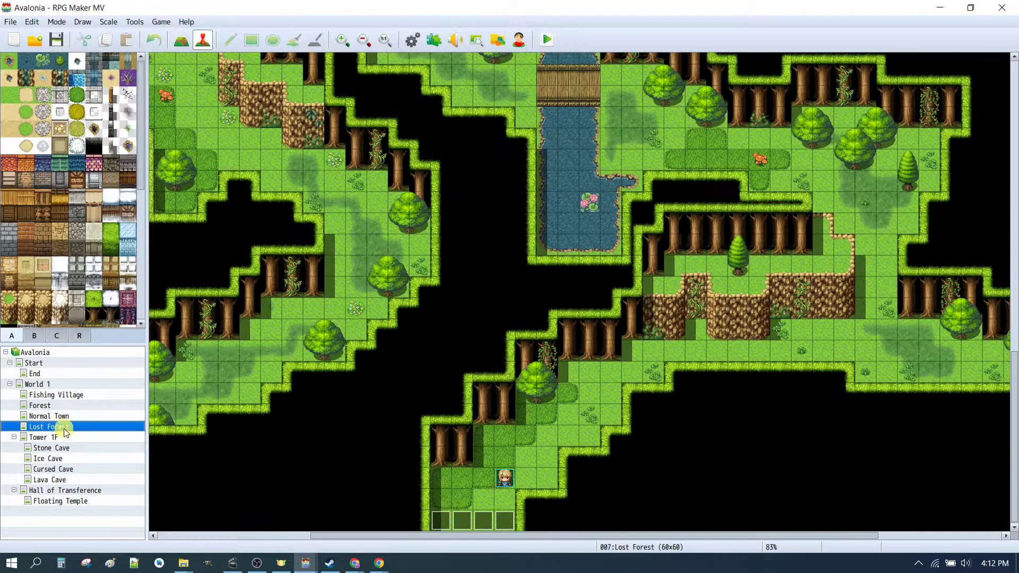
left_click(58, 384)
scroll(494, 280, "down", 10)
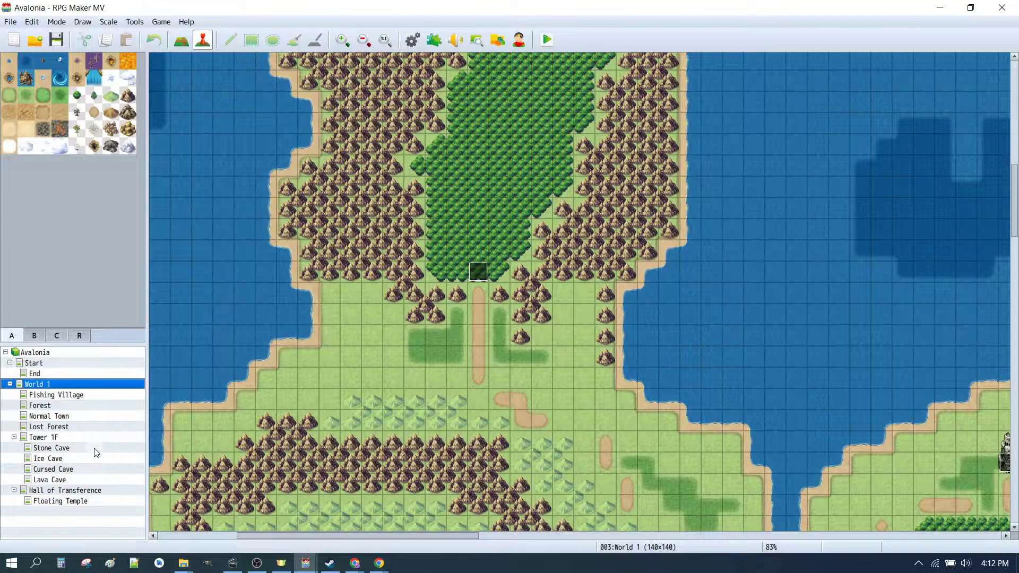
left_click(59, 438)
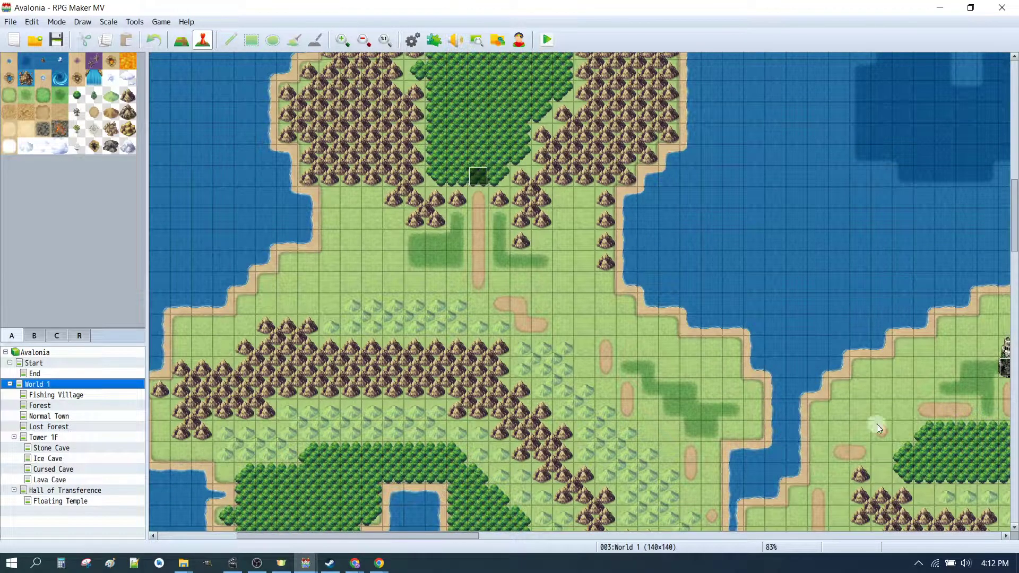
scroll(857, 361, "down", 3)
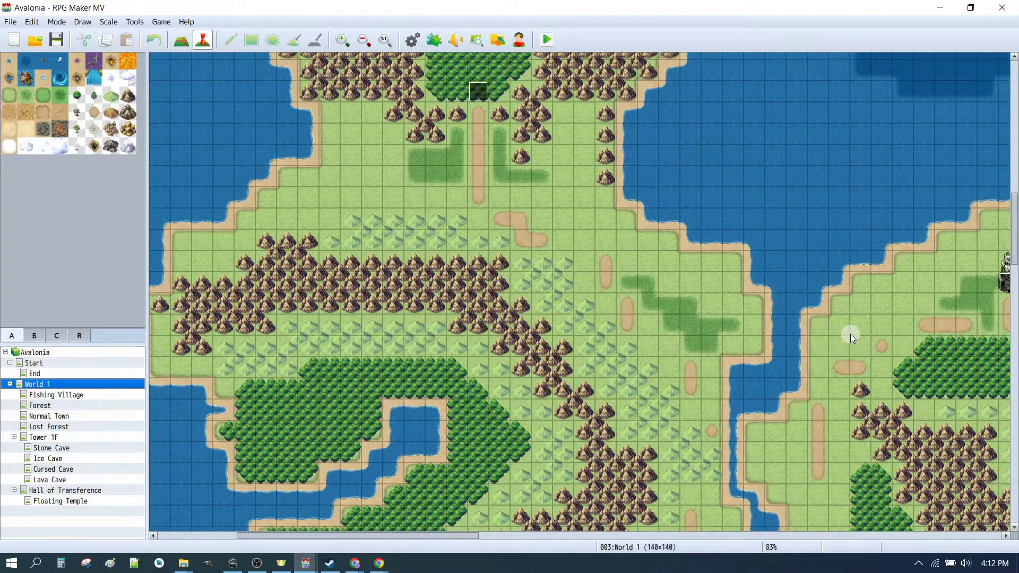
scroll(850, 336, "up", 2)
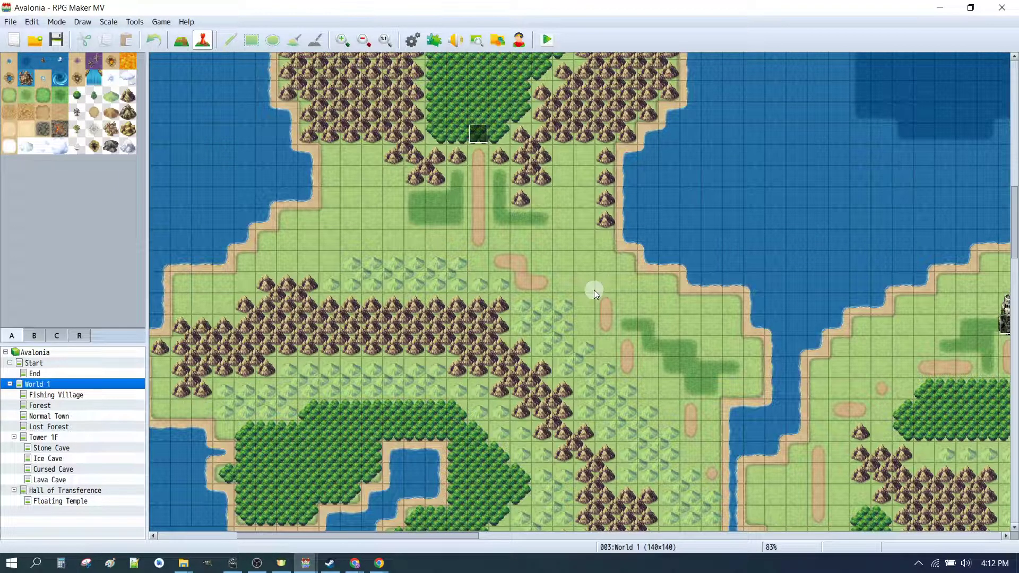
double_click(477, 156)
Give EV002 a Play BGM Dungeon1 (90, 100, 0) command and save it onto the map
double_click(524, 169)
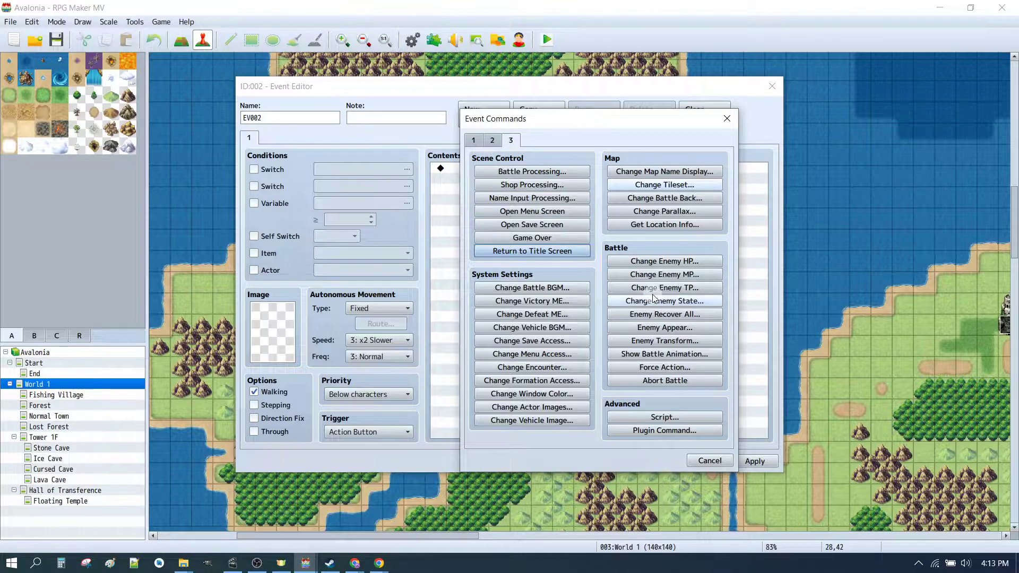
left_click(496, 141)
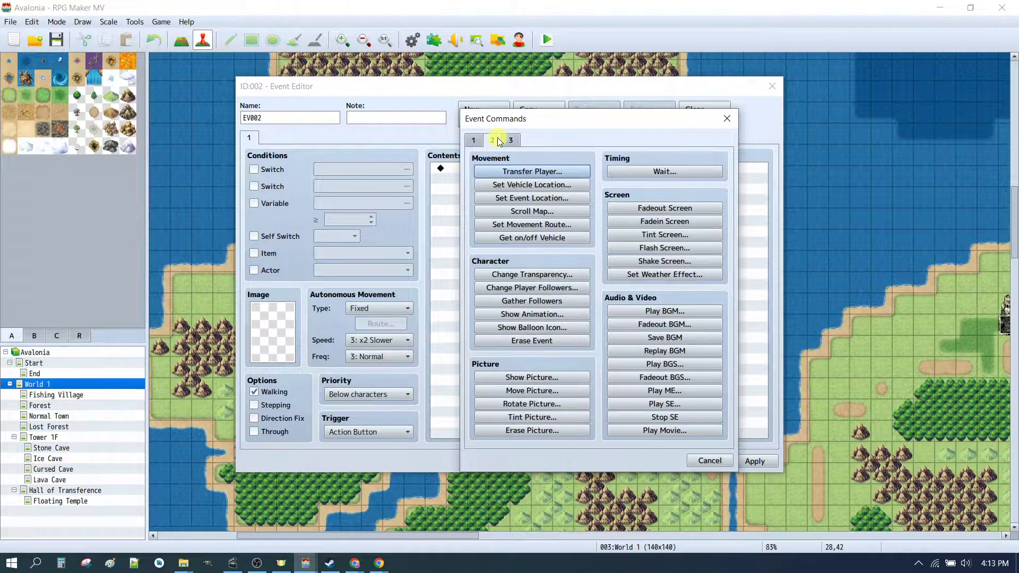
left_click(667, 312)
left_click(545, 258)
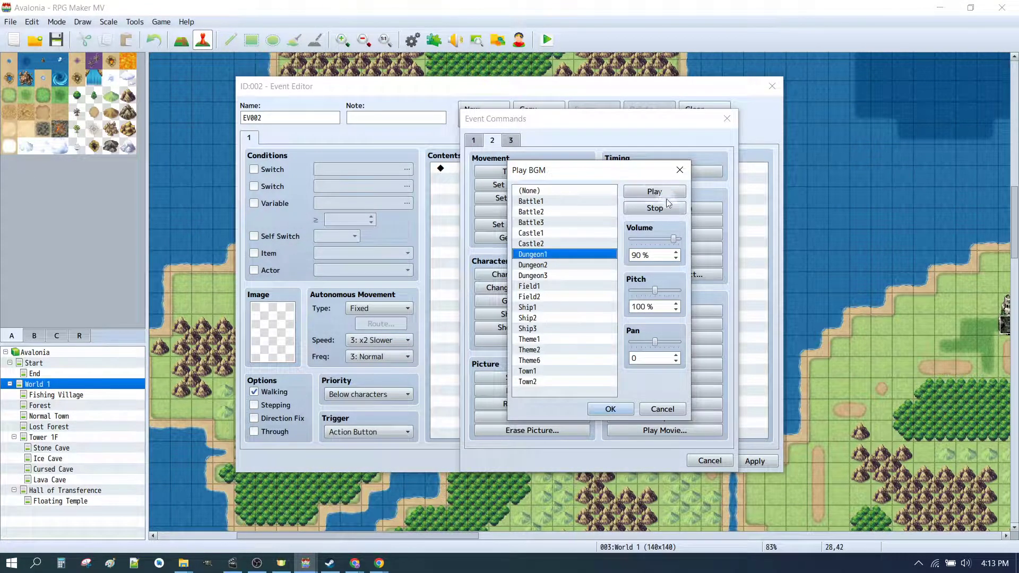
left_click(620, 412)
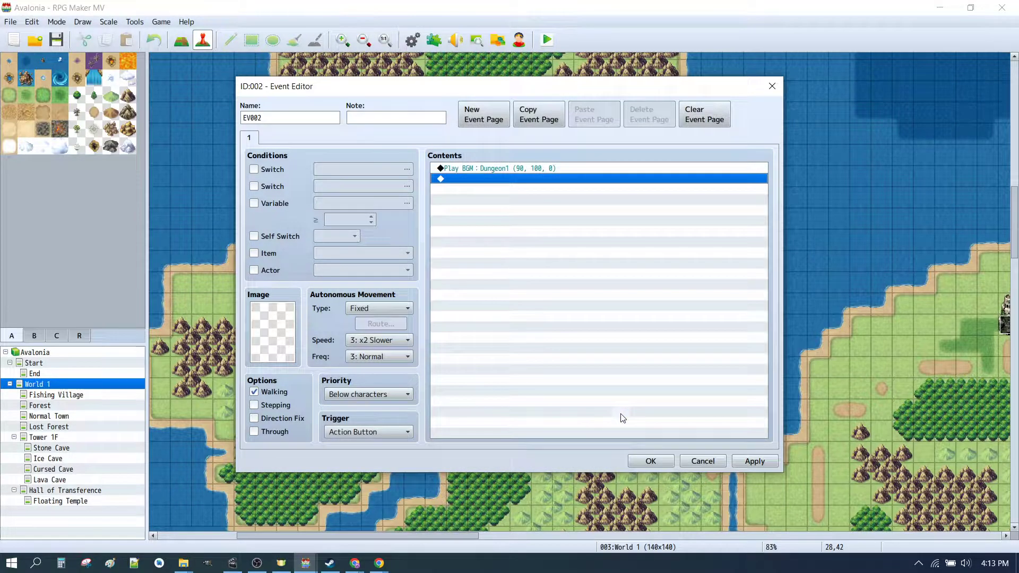
left_click(652, 459)
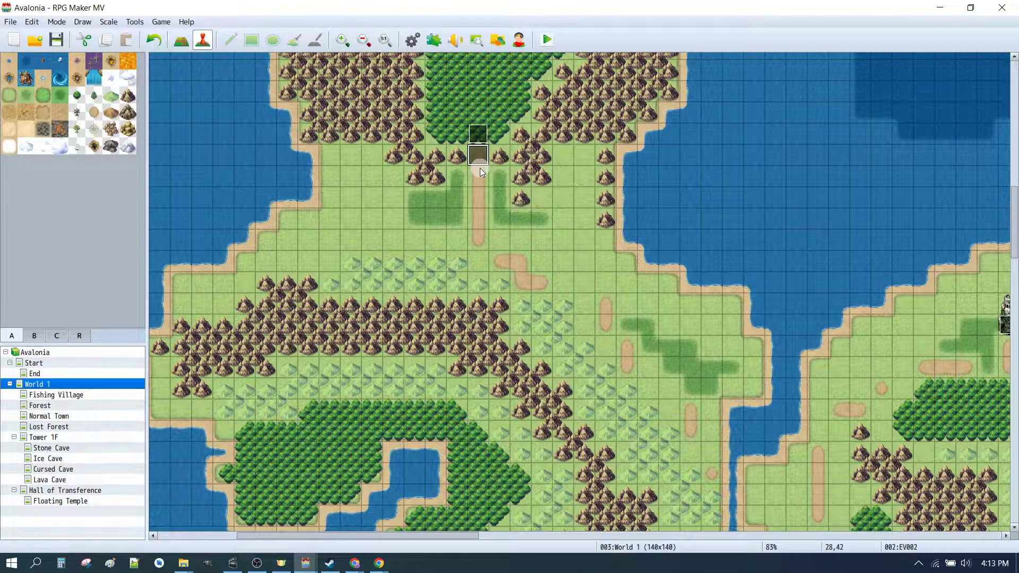
left_click(494, 190)
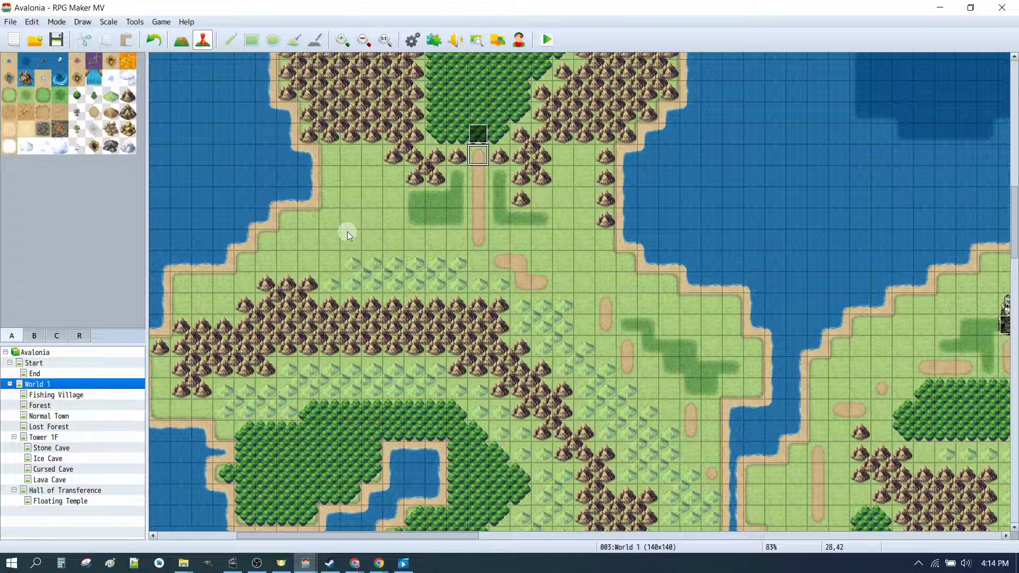
scroll(587, 222, "up", 5)
scroll(587, 222, "up", 10)
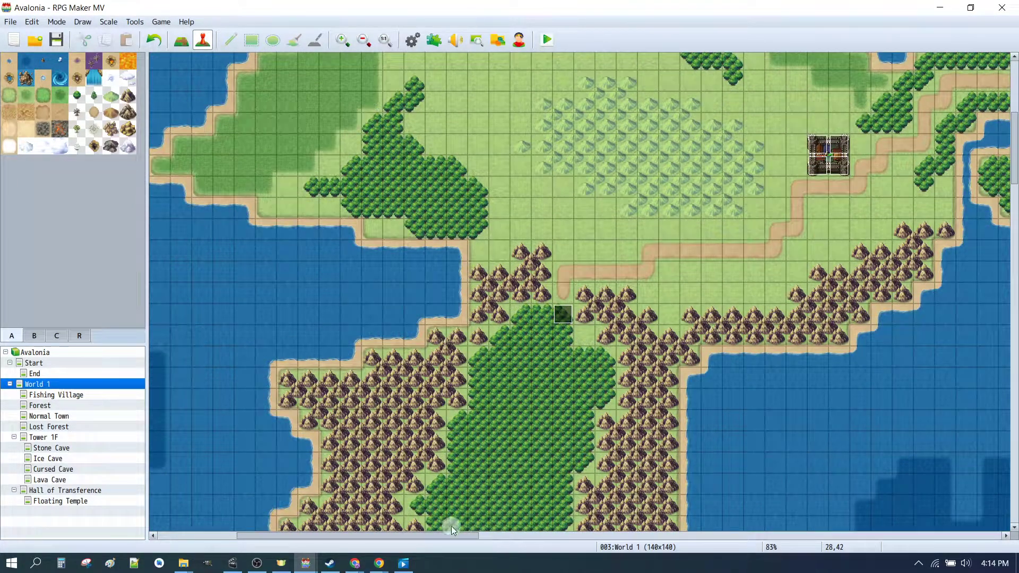
left_click_drag(406, 536, 509, 535)
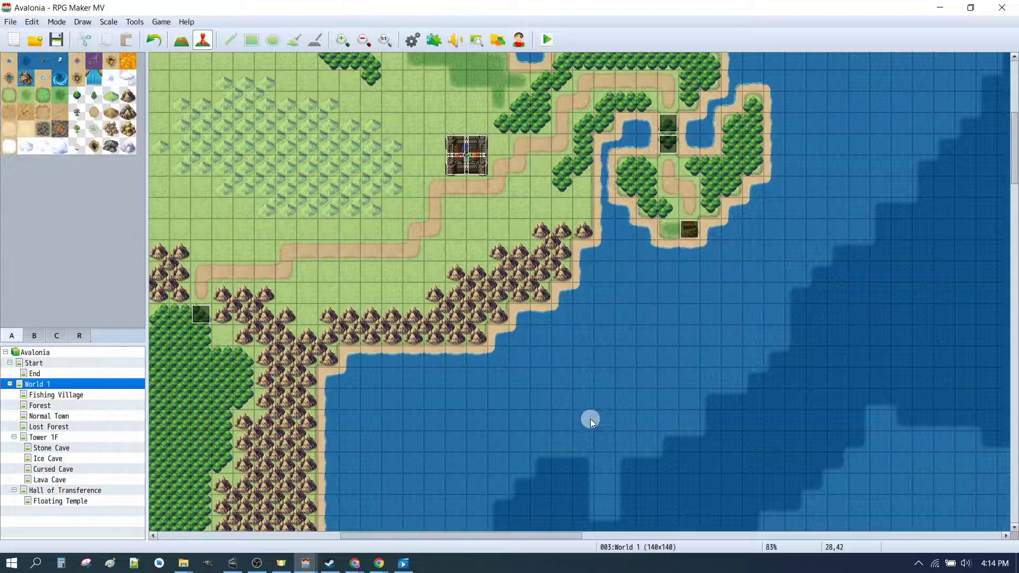
scroll(626, 350, "up", 3)
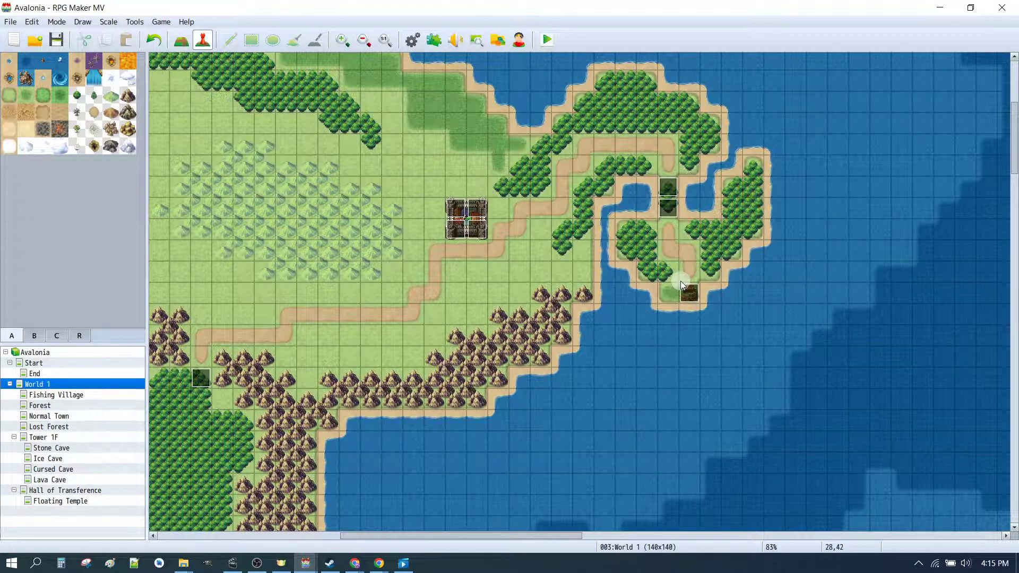
Turn off Autoplay BGM in the World 1 map properties
double_click(71, 384)
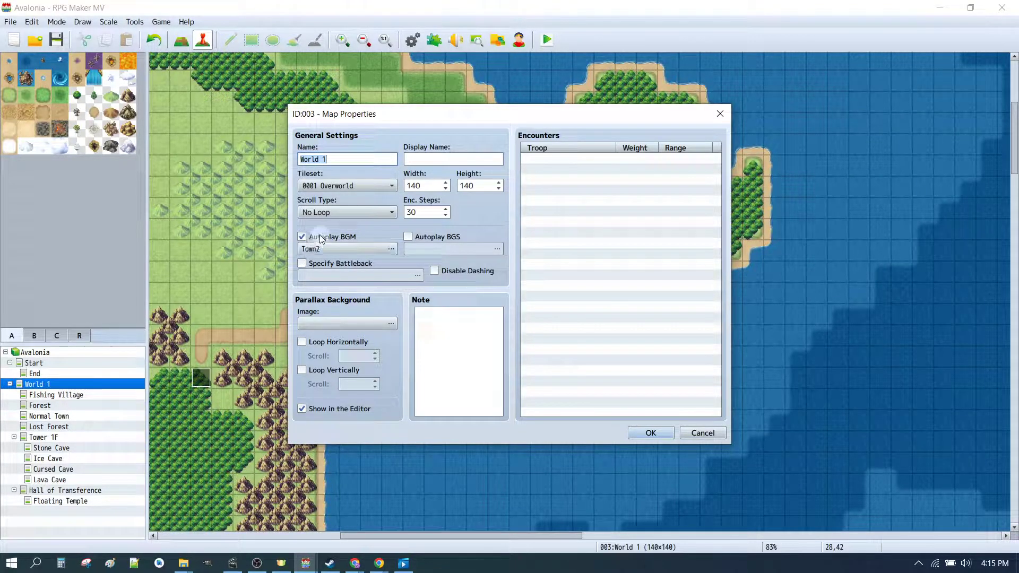
left_click(301, 236)
left_click(652, 433)
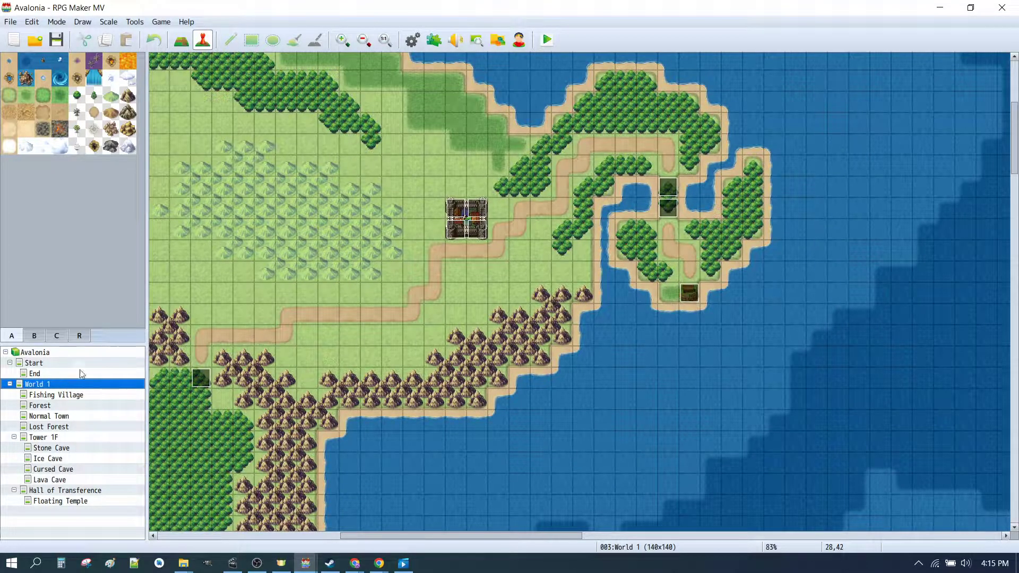
Check the Forest and Fishing Village map properties, leaving them unchanged
left_click(49, 405)
double_click(49, 405)
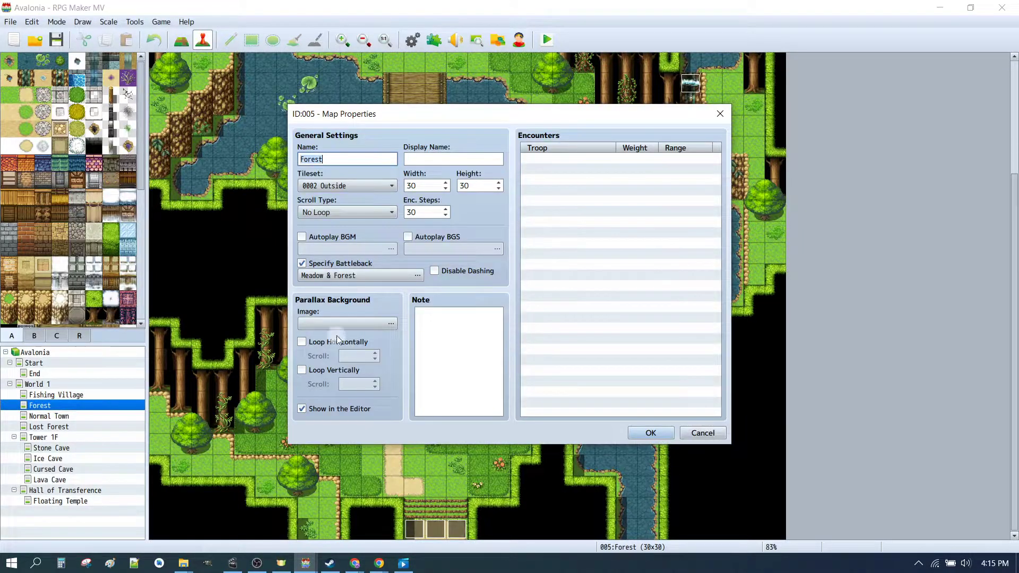
left_click(643, 430)
left_click(98, 410)
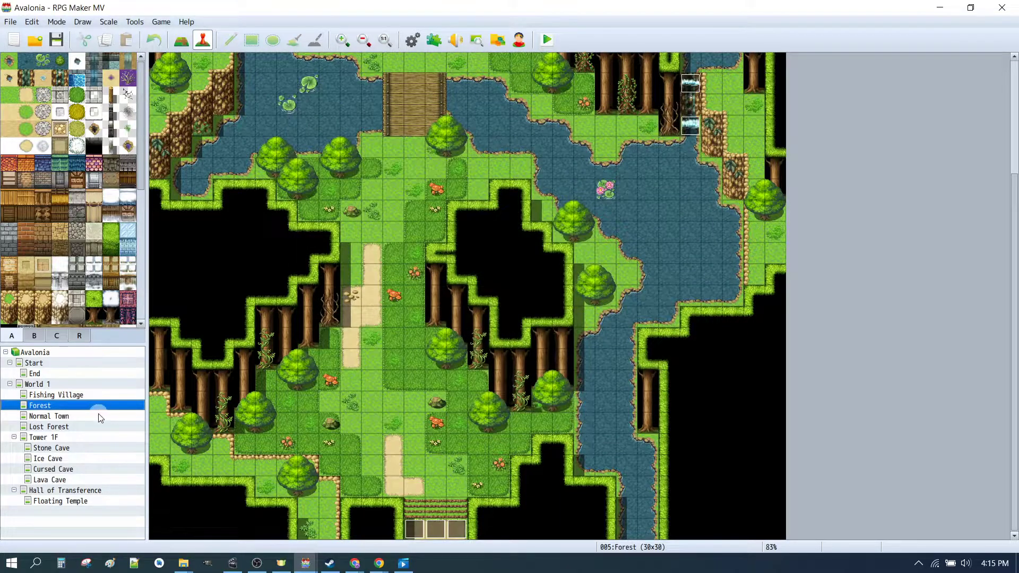
left_click(49, 396)
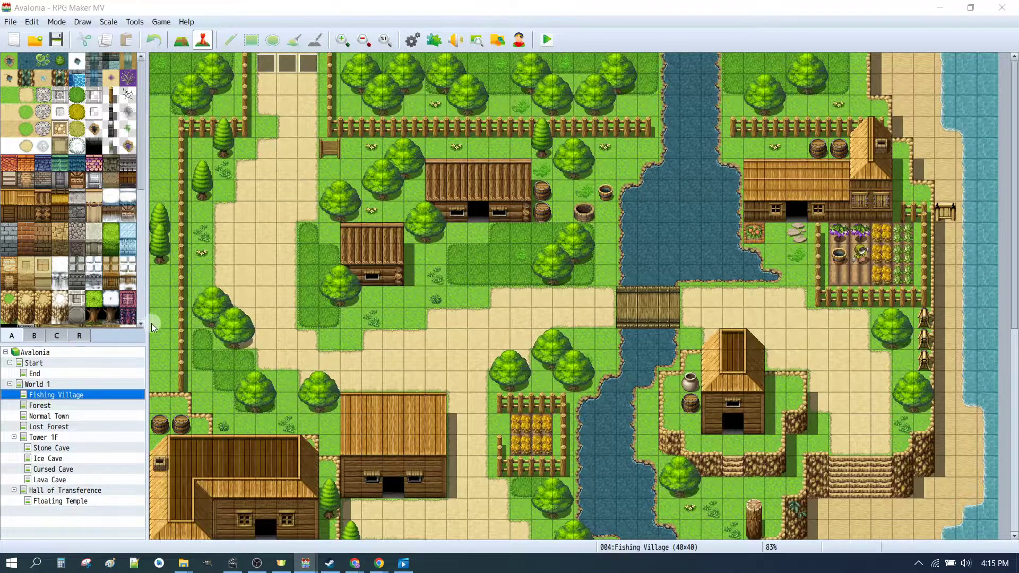
double_click(48, 395)
left_click(651, 433)
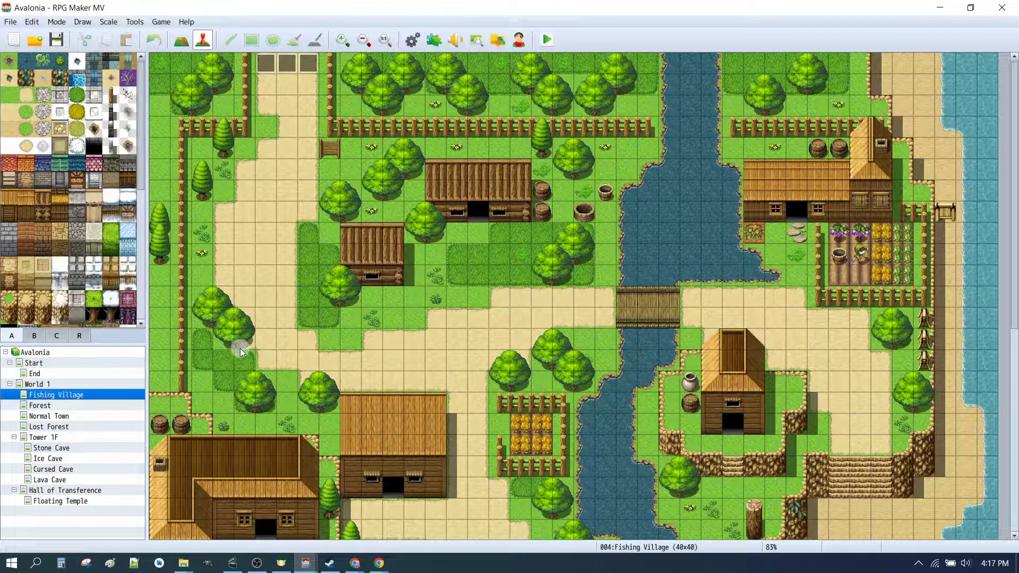
Return to World 1, then open the Forest map
left_click(72, 396)
left_click(71, 384)
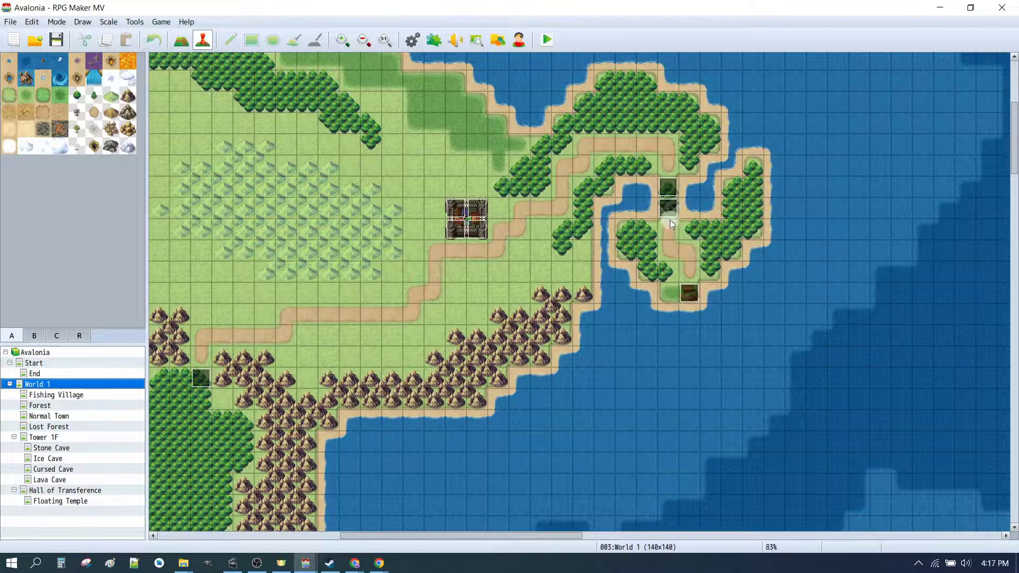
left_click(67, 408)
scroll(355, 243, "up", 5)
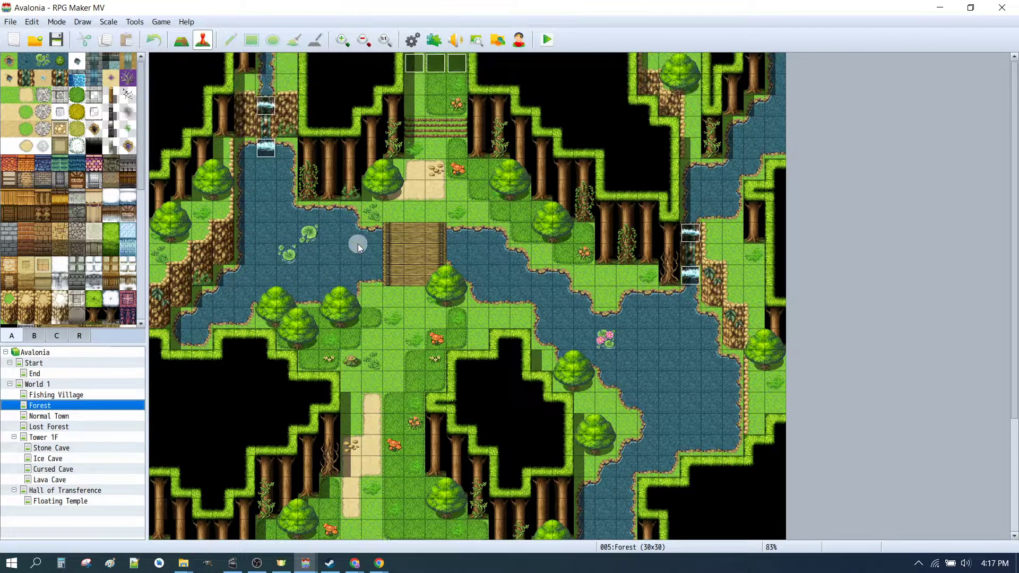
Add a 1-second BGM fade-out and a 60-frame wait to the Forest top-exit event EV008
double_click(416, 63)
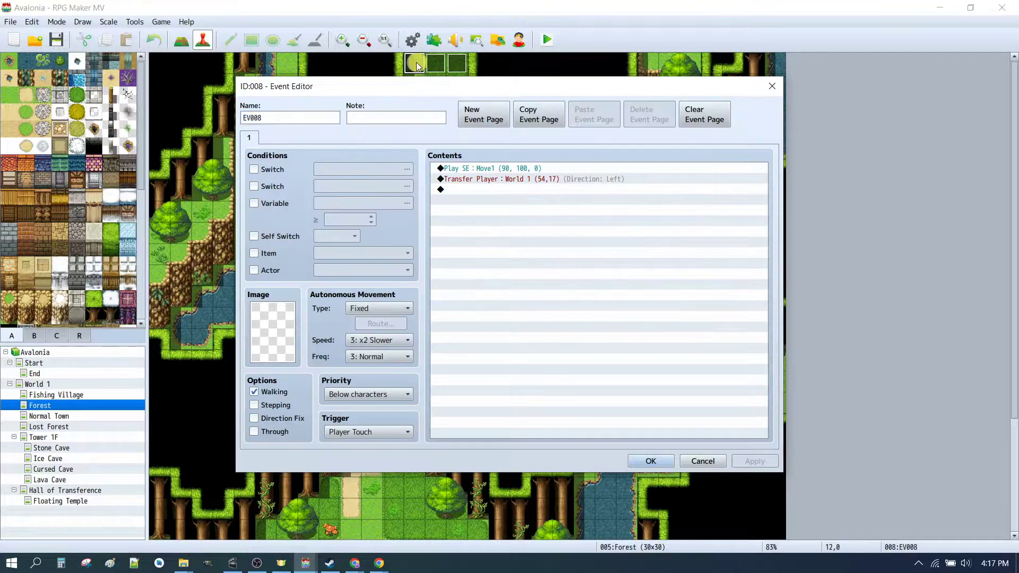
left_click(495, 191)
double_click(494, 192)
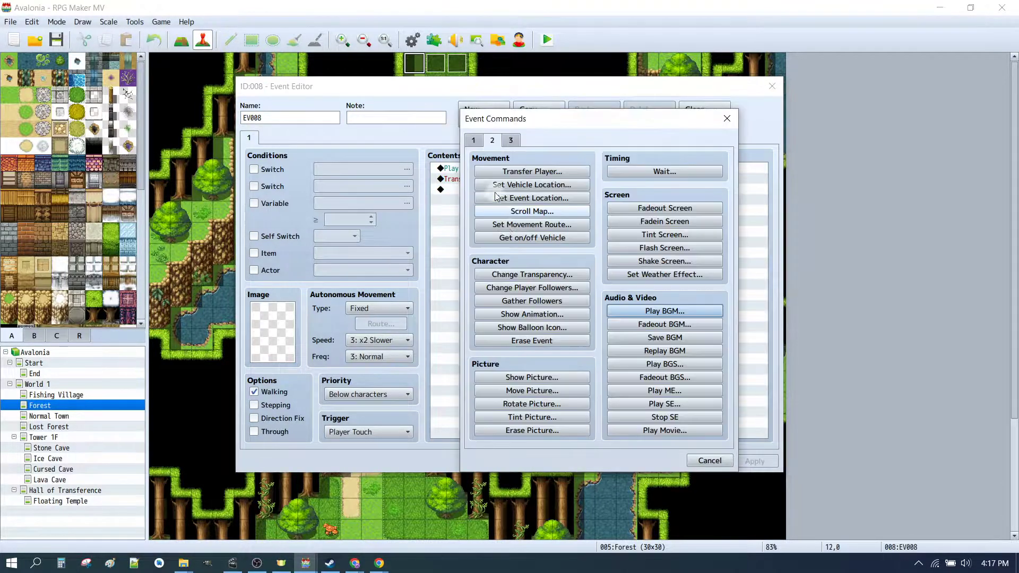
left_click(652, 325)
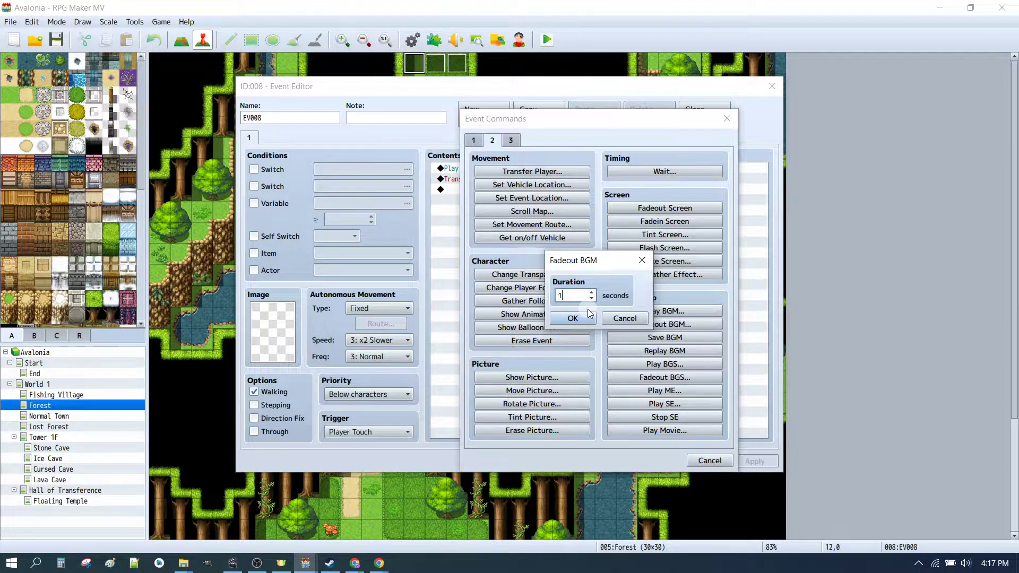
left_click(588, 314)
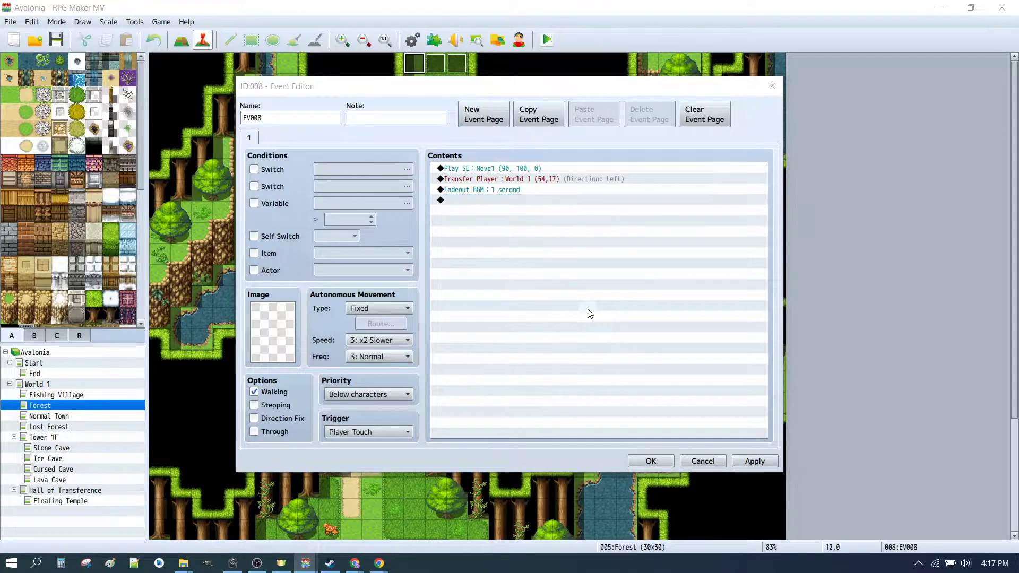
double_click(588, 312)
left_click(673, 168)
left_click(593, 320)
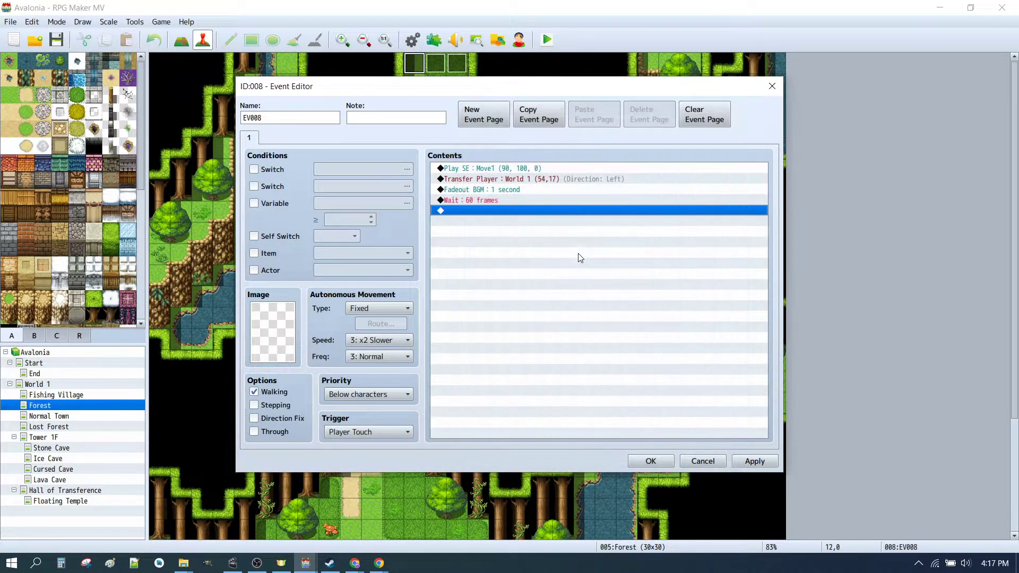
Follow them with a Play BGM Town2 command and save EV008
double_click(578, 254)
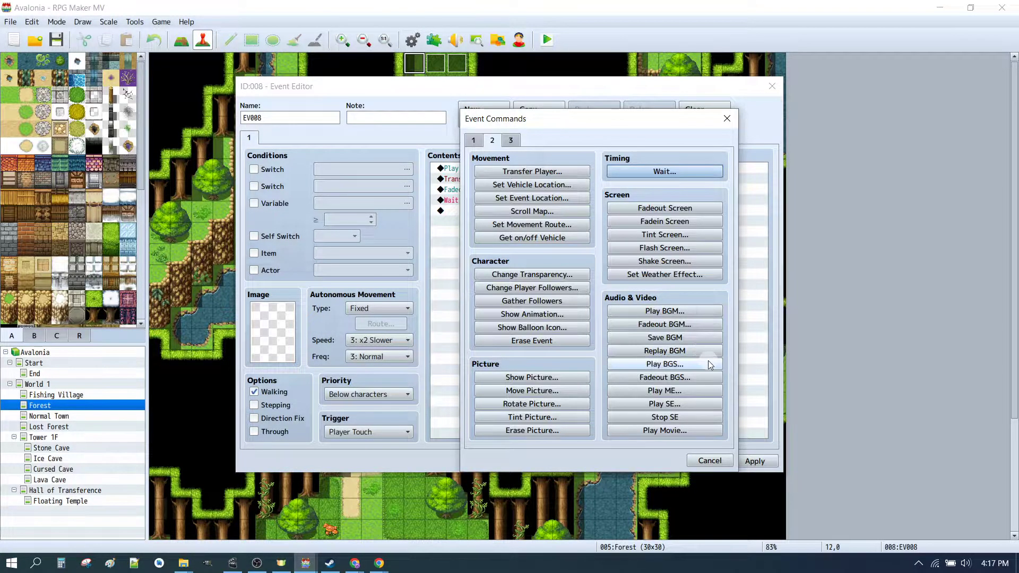
left_click(626, 311)
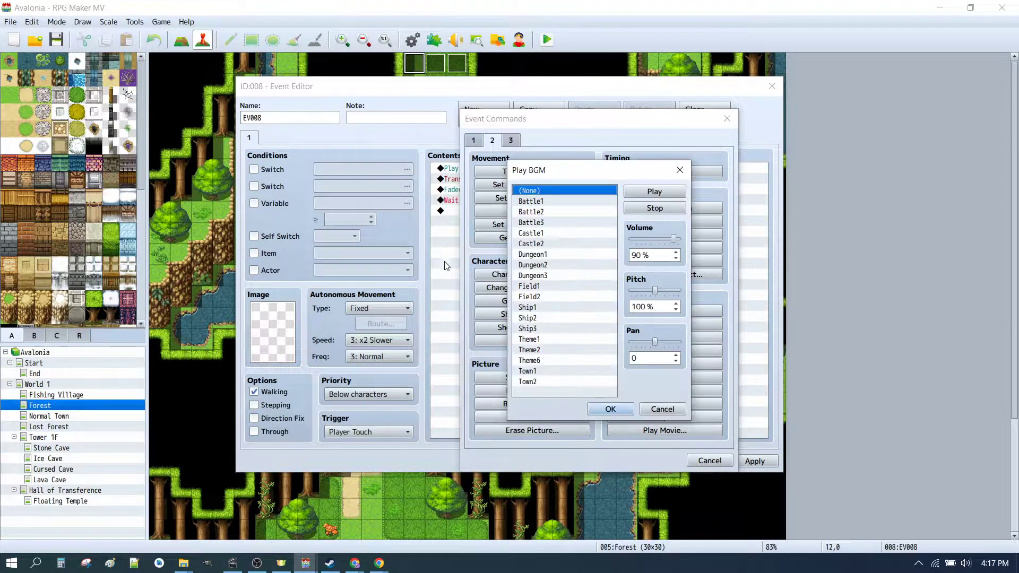
left_click(528, 385)
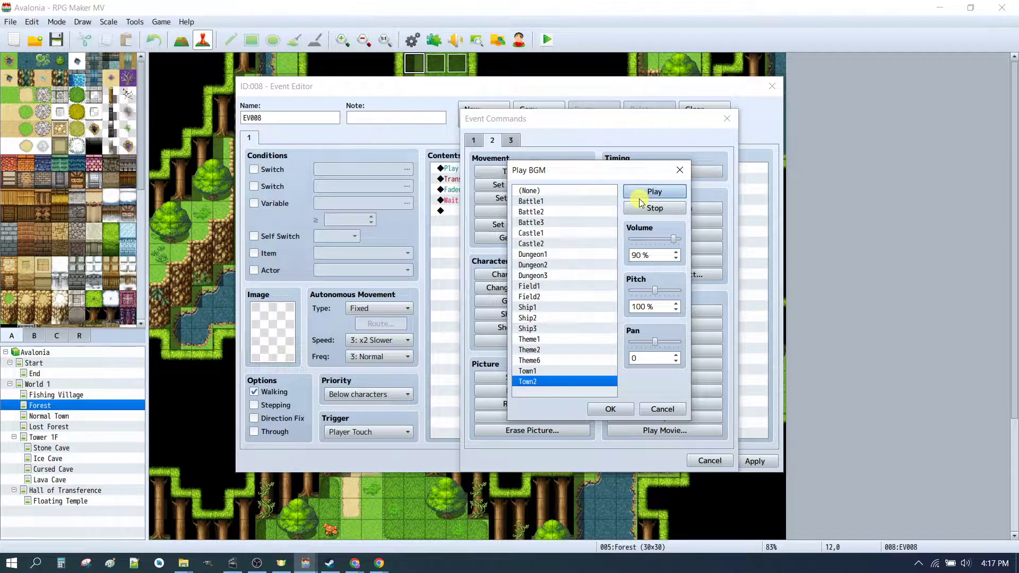
left_click(655, 207)
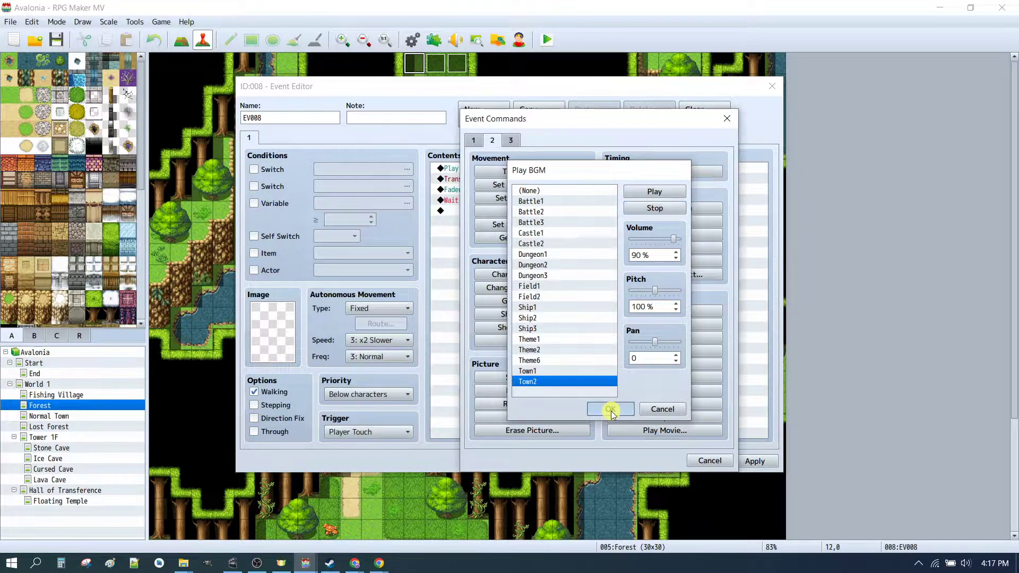
left_click(610, 409)
left_click(658, 461)
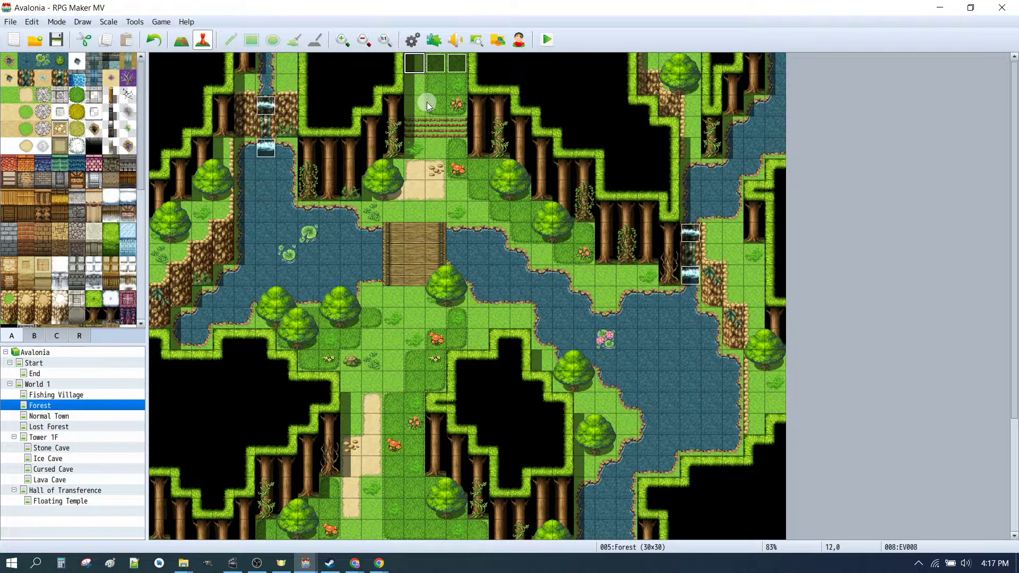
Delete the event at 13,0, paste copies of EV008 at 13,0 and 14,0, then return to World 1
left_click(432, 65)
key("Delete")
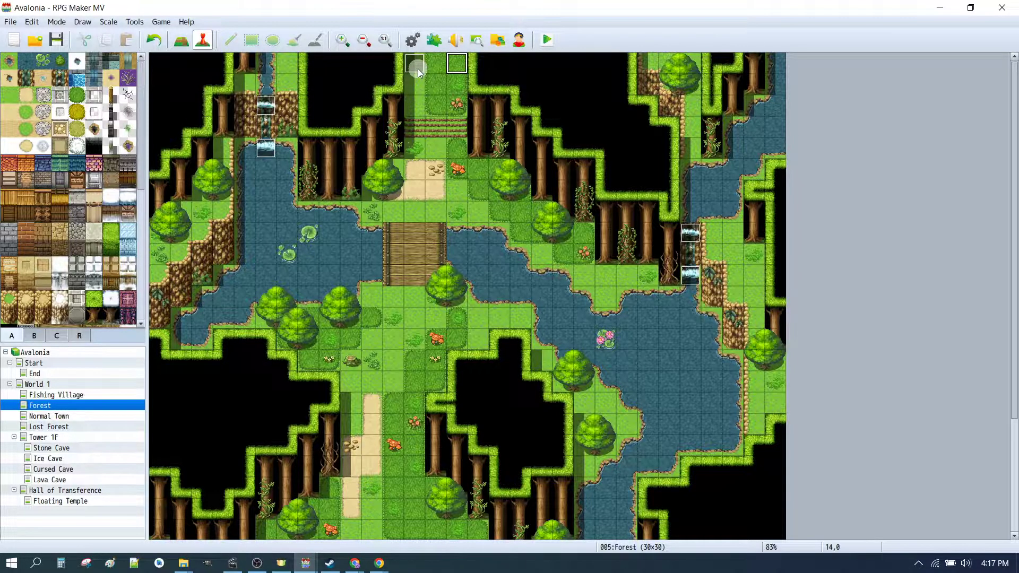
left_click(418, 68)
key("ctrl+c")
left_click(436, 64)
key("ctrl+v")
left_click(456, 66)
key("ctrl+v")
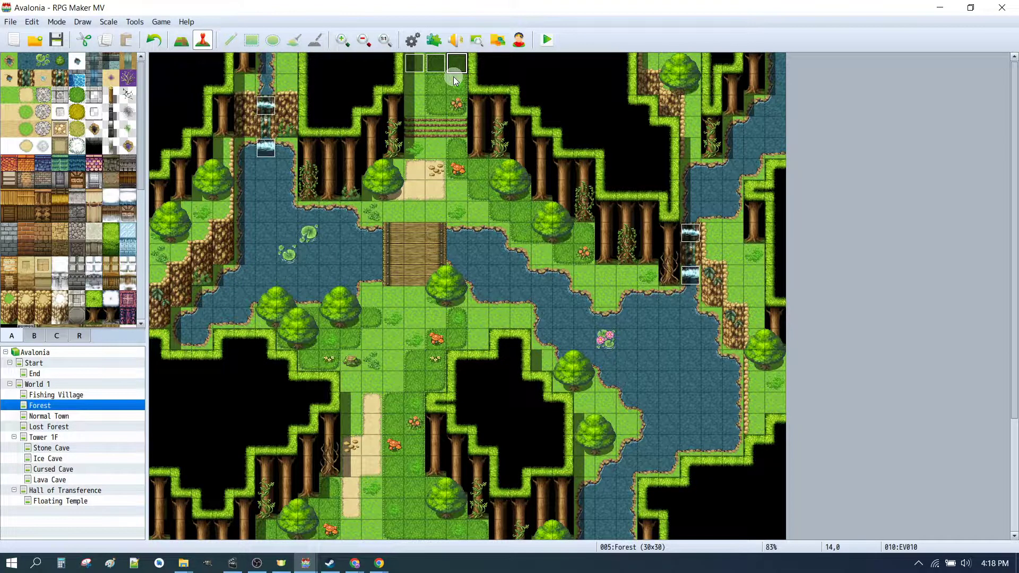
scroll(449, 202, "down", 5)
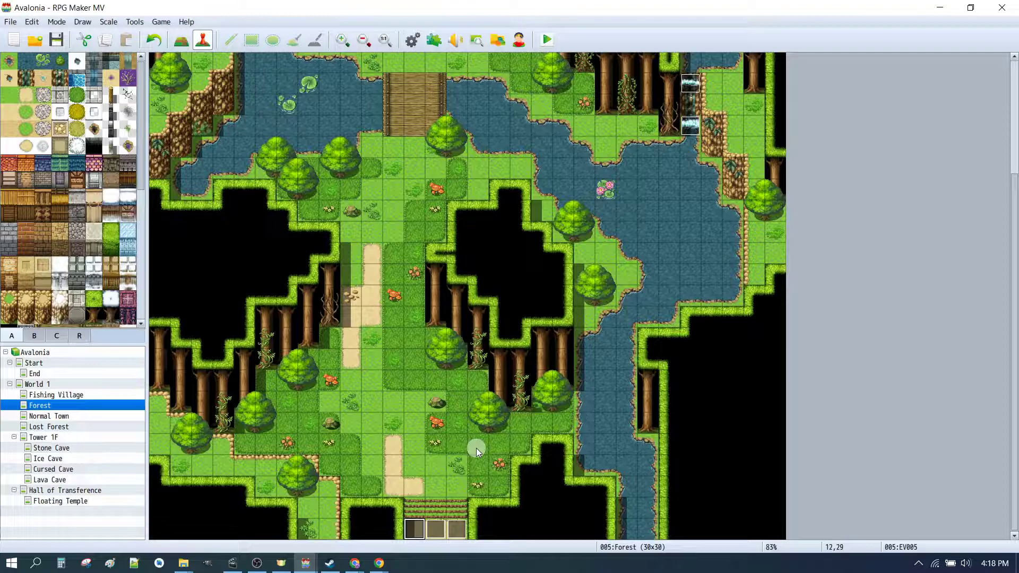
left_click(52, 385)
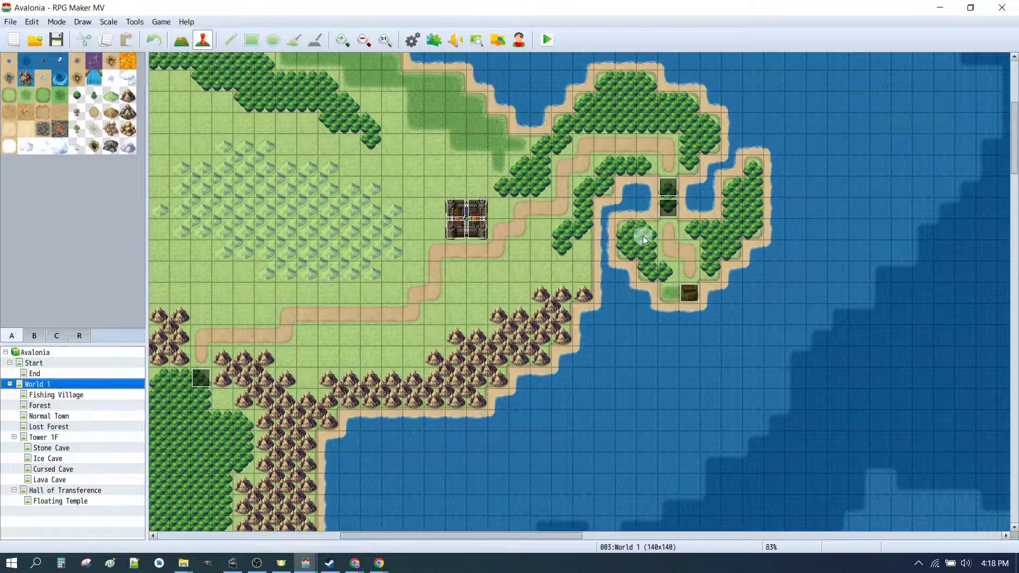
Add a 1-second BGM fade-out and a 60-frame wait after EV008's transfer command
left_click(671, 192)
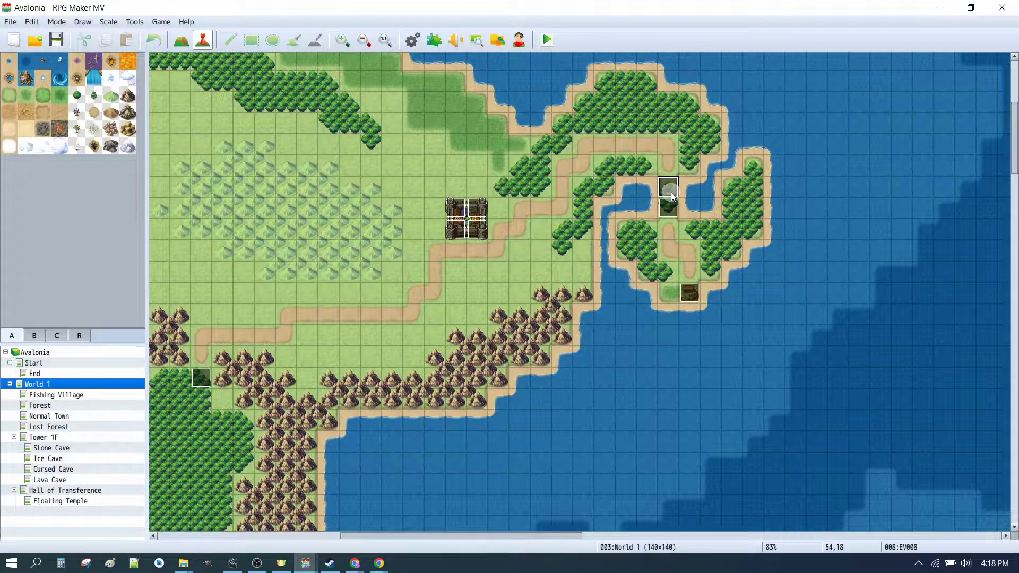
double_click(671, 193)
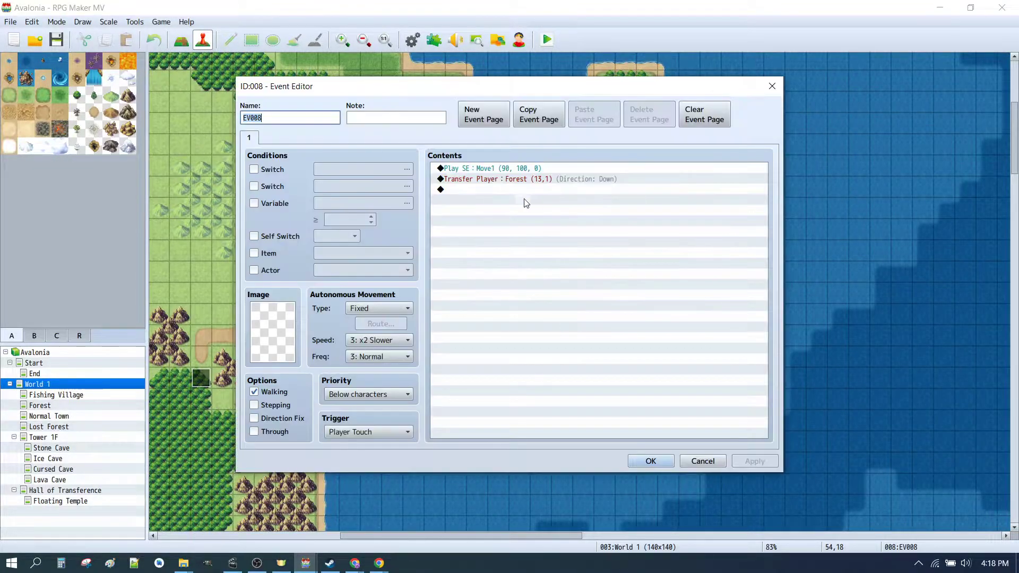
left_click(460, 189)
double_click(460, 188)
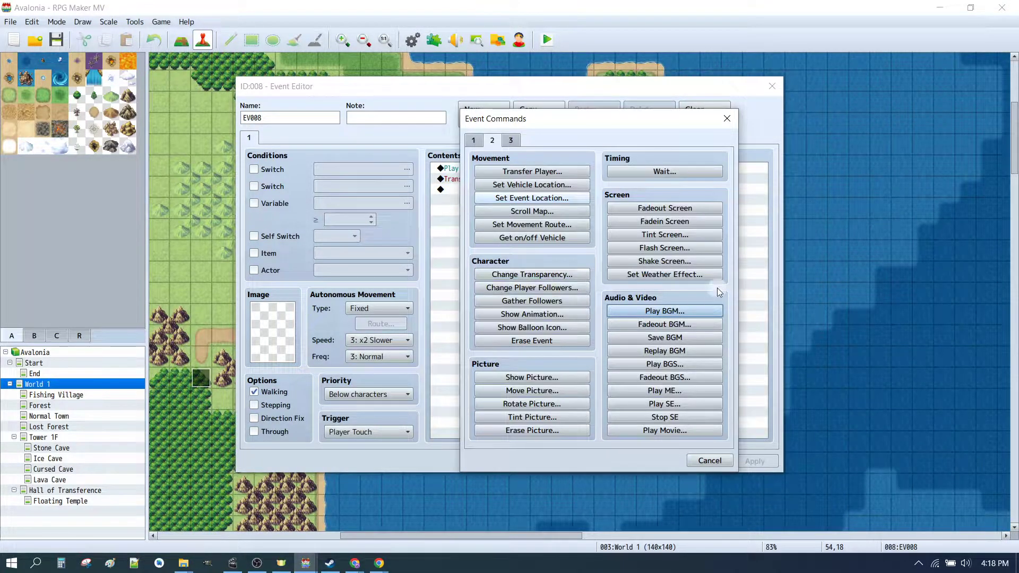
left_click(666, 326)
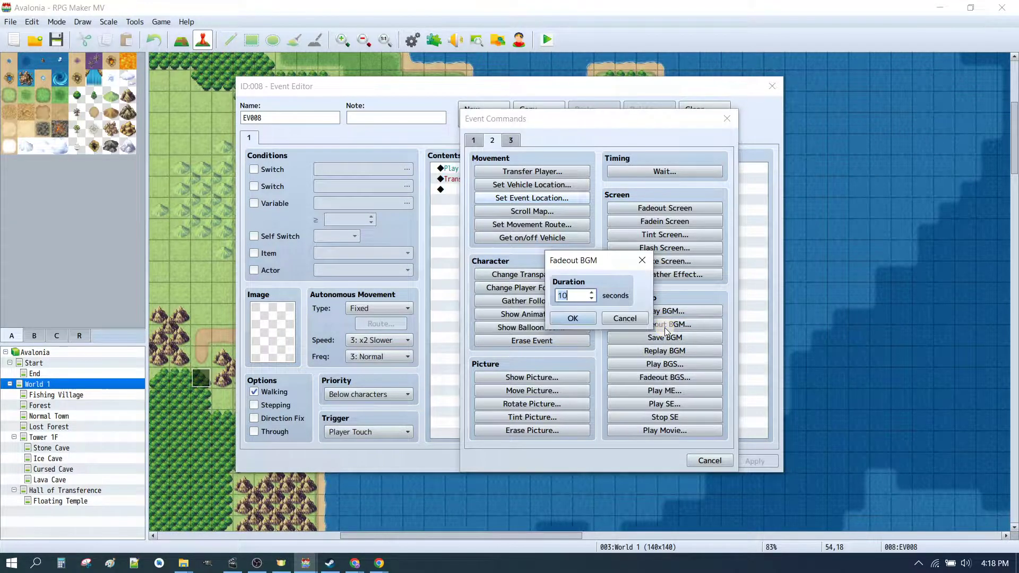
type("1")
key("Return")
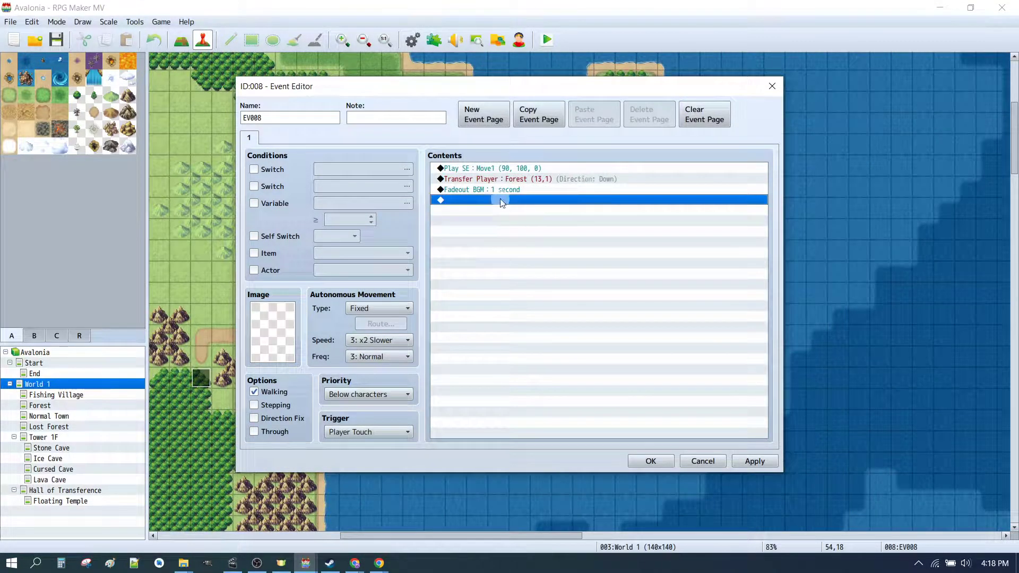
double_click(541, 211)
left_click(664, 172)
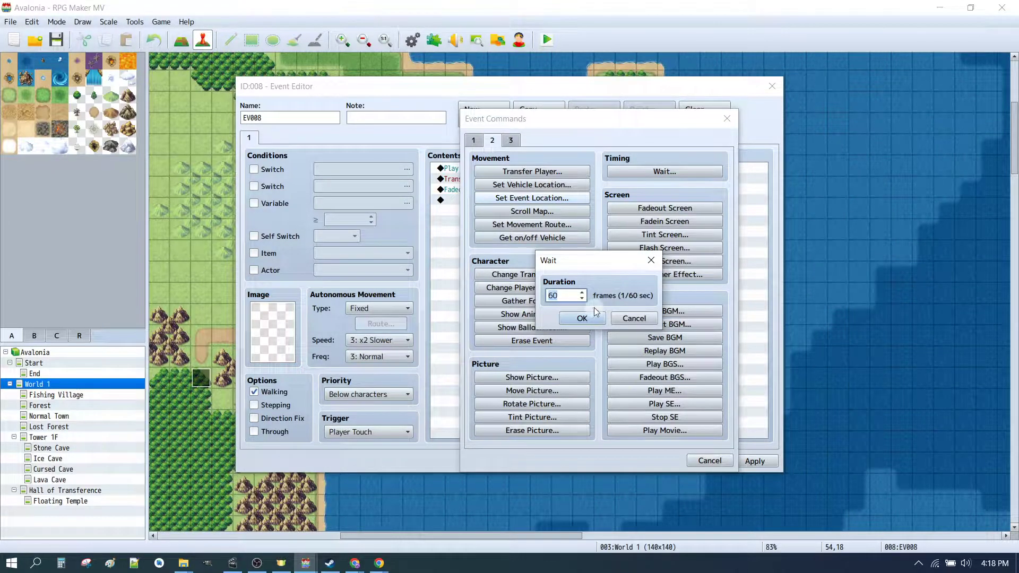
left_click(582, 318)
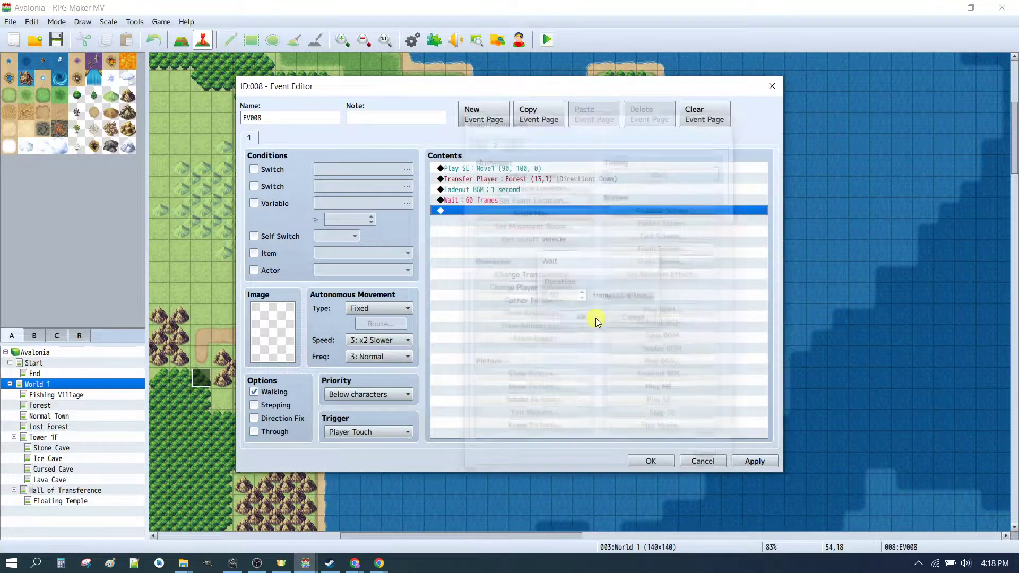
Add a Play BGM Town1 command and save EV008
double_click(541, 212)
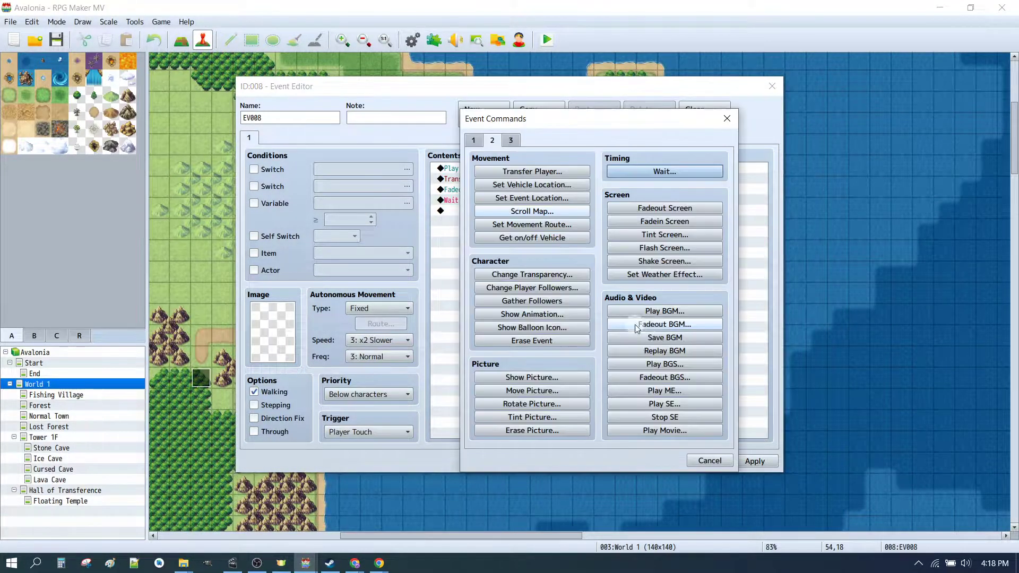
left_click(665, 311)
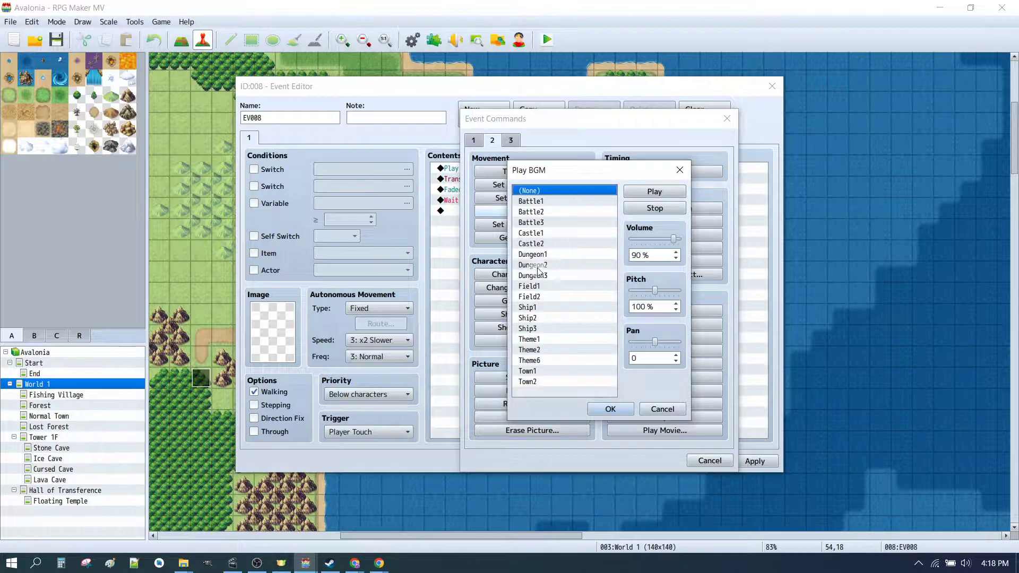
left_click(531, 371)
left_click(648, 196)
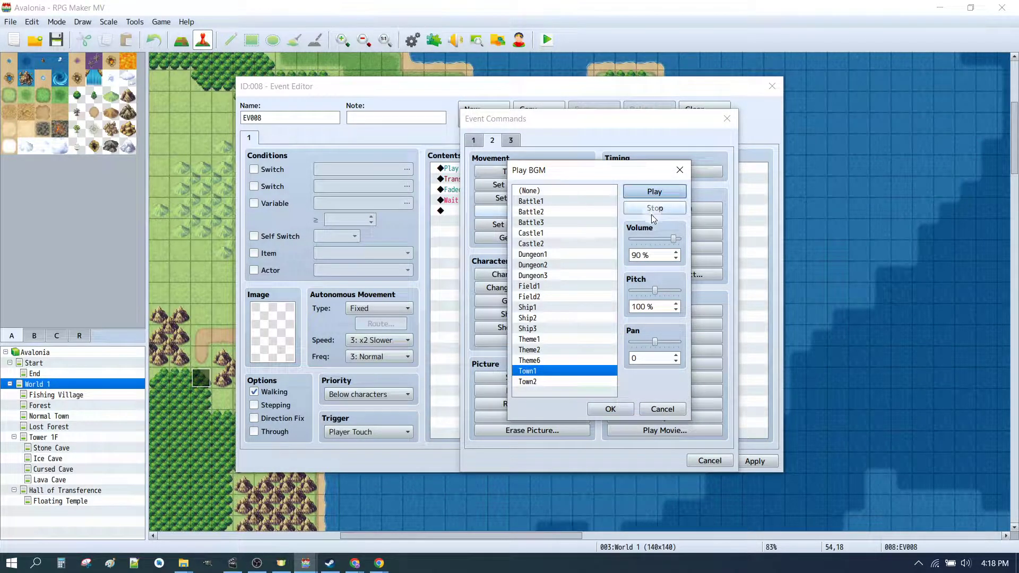
left_click(648, 211)
left_click(611, 409)
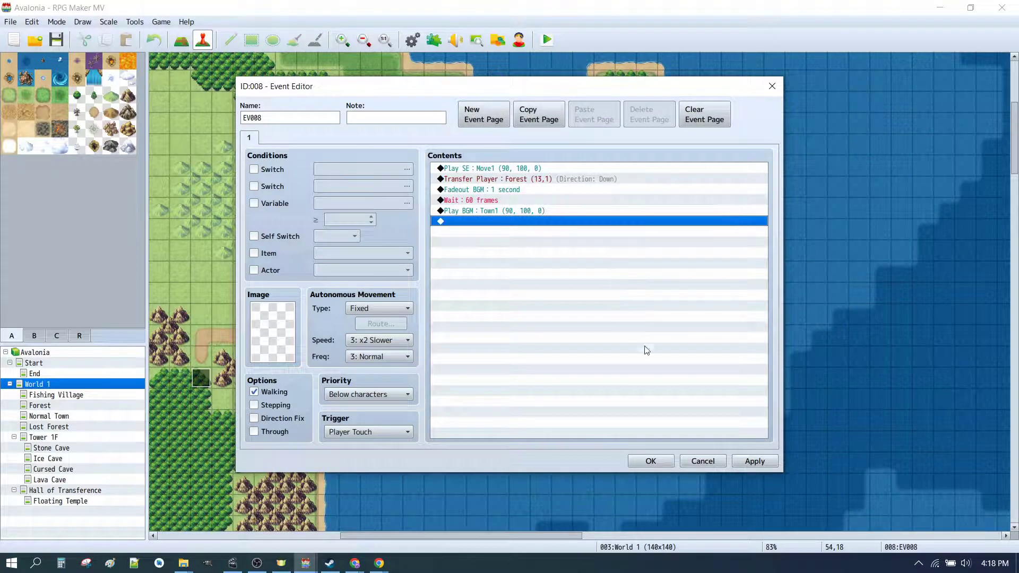
left_click(648, 460)
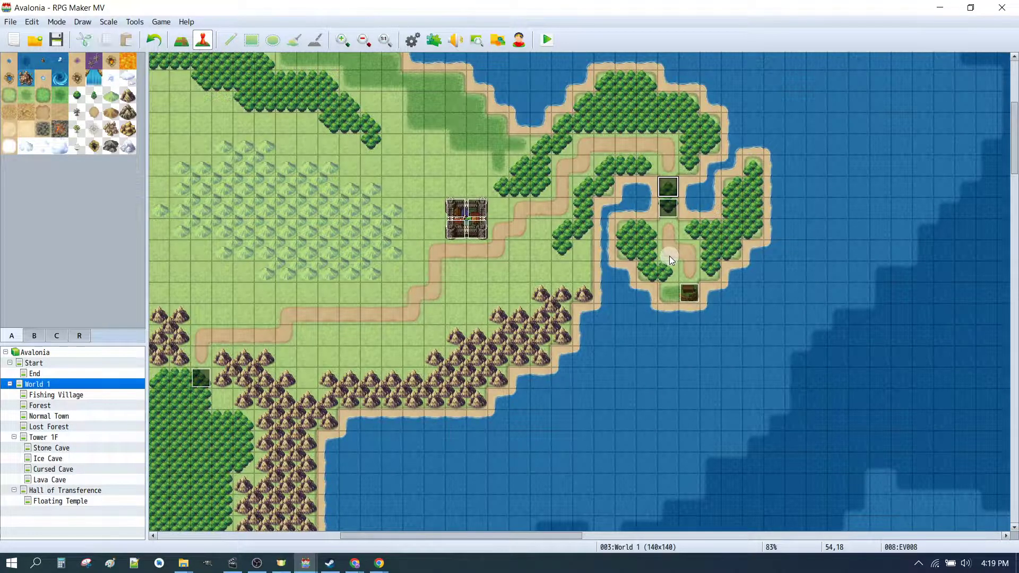
Set the player's starting position on a tile in the Fishing Village map
left_click(56, 394)
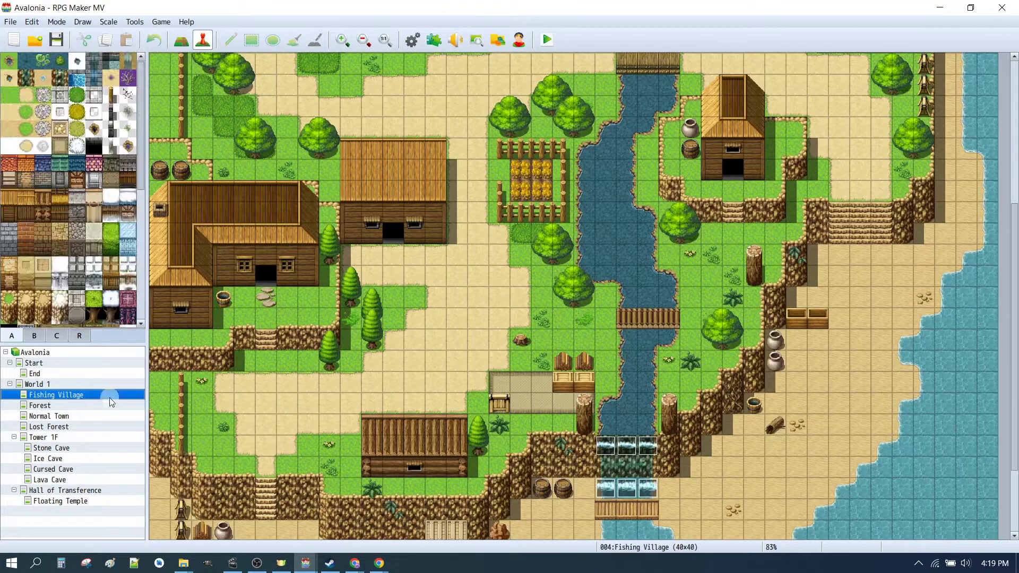
scroll(494, 211, "down", 3)
scroll(488, 218, "up", 3)
scroll(482, 228, "up", 5)
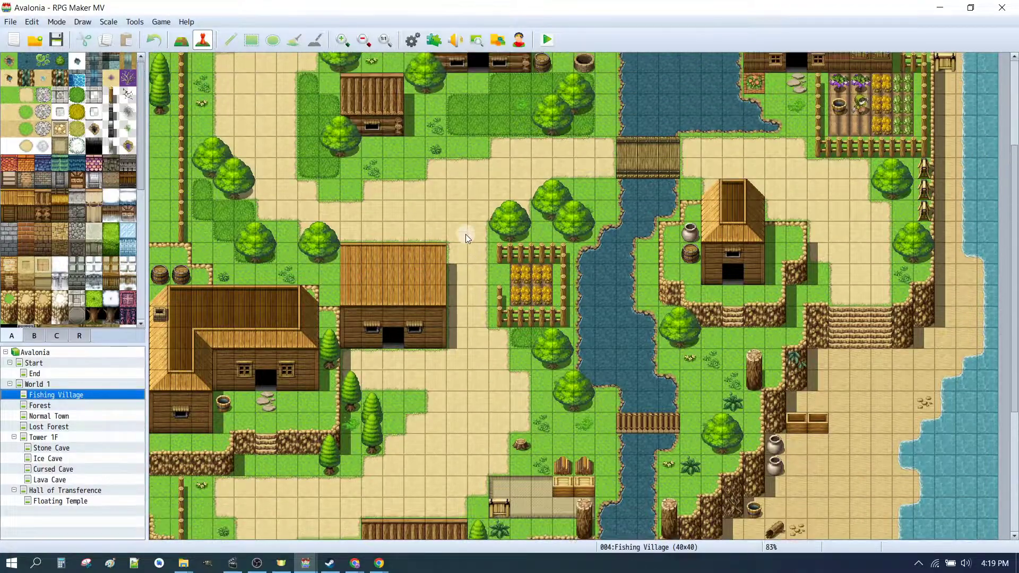
right_click(297, 128)
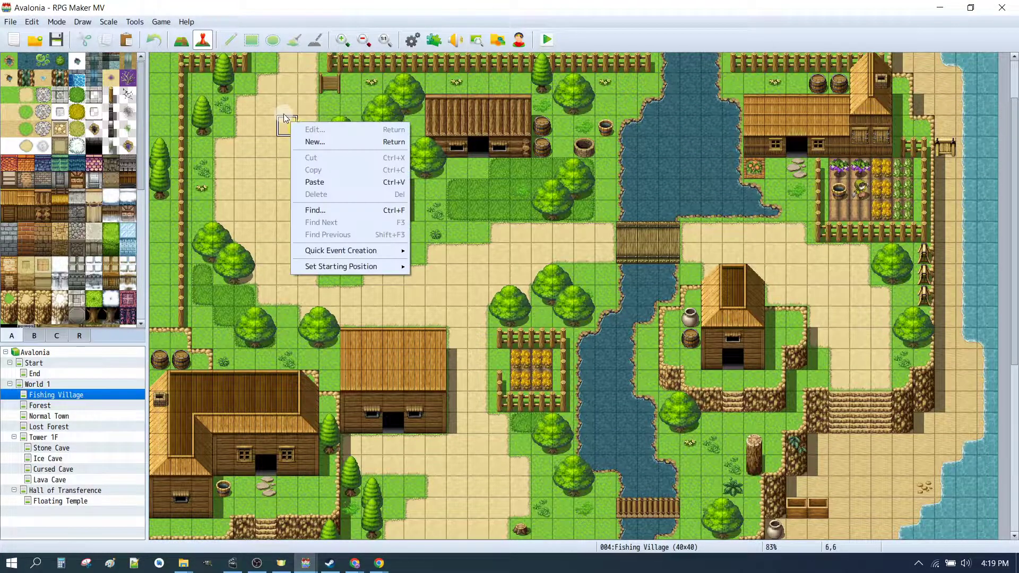
mouse_move(333, 268)
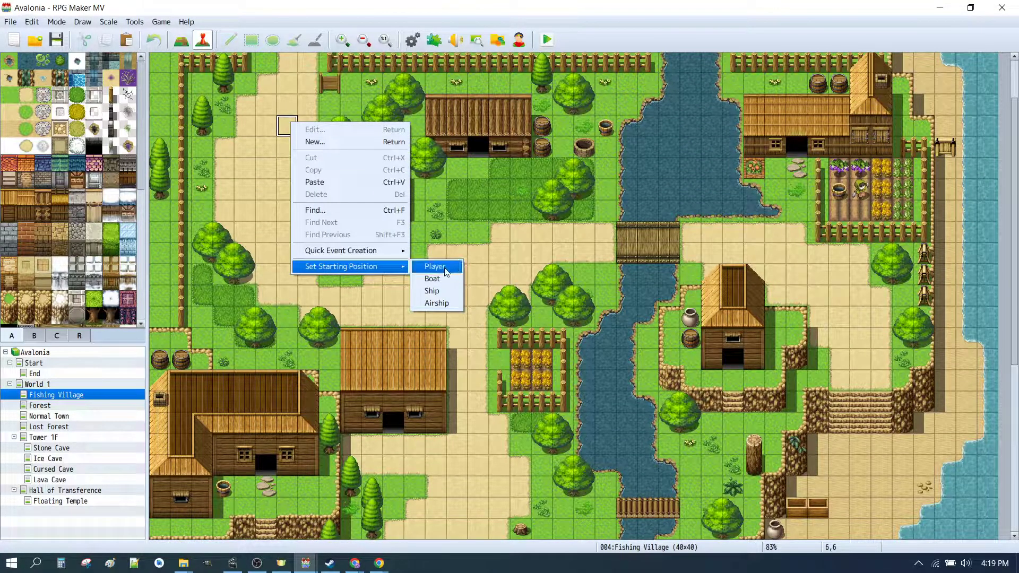
left_click(435, 266)
Save and playtest full-screen, walking the hero from the village north through the forest's top exit
left_click(547, 39)
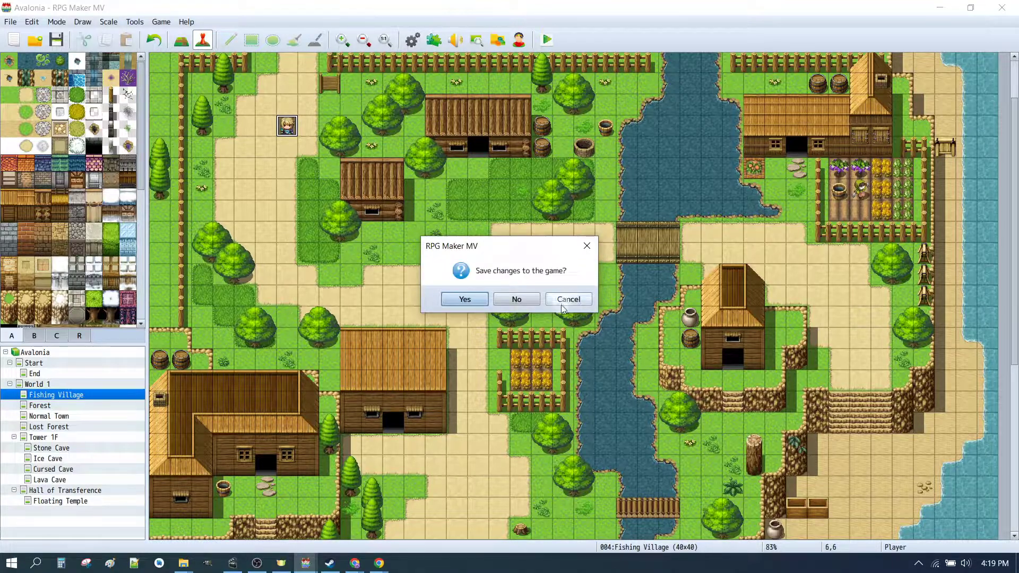
left_click(465, 300)
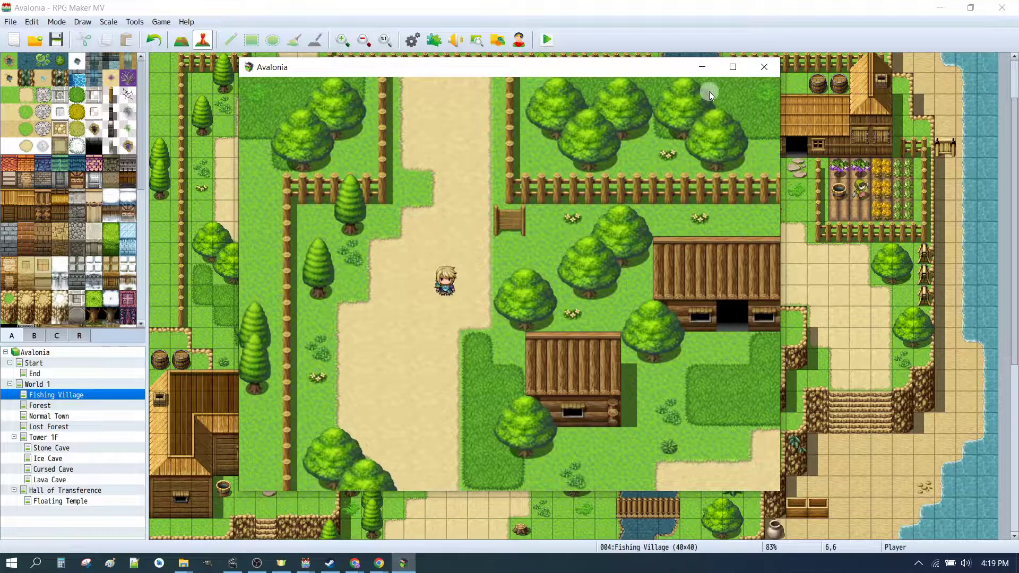
left_click(732, 67)
left_click(434, 97)
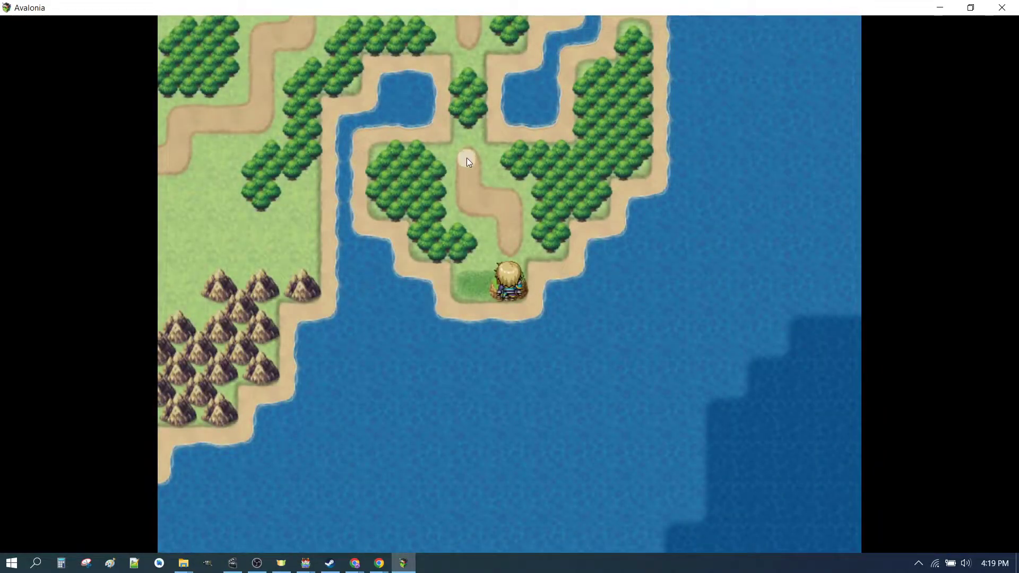
left_click(473, 130)
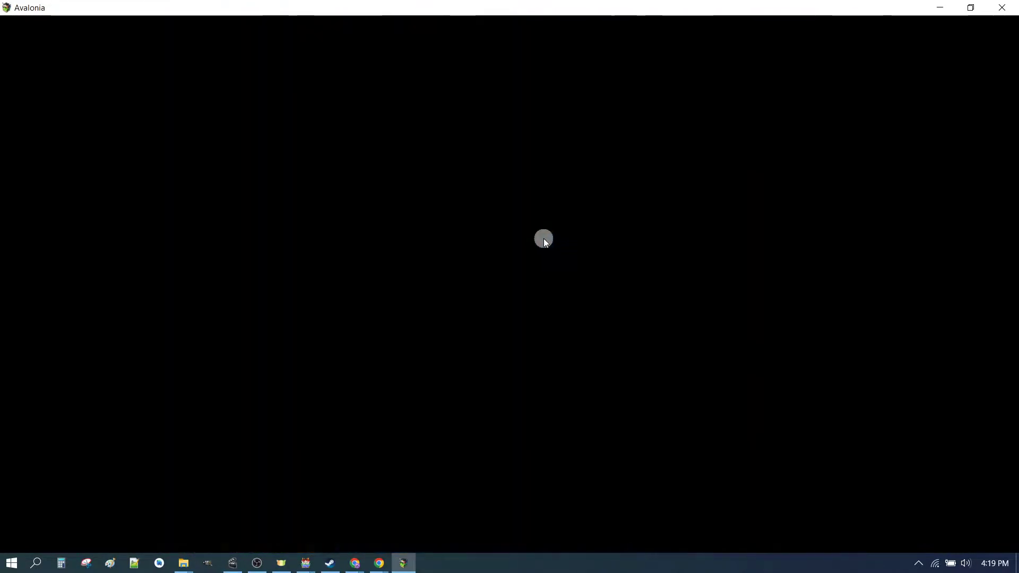
left_click(466, 142)
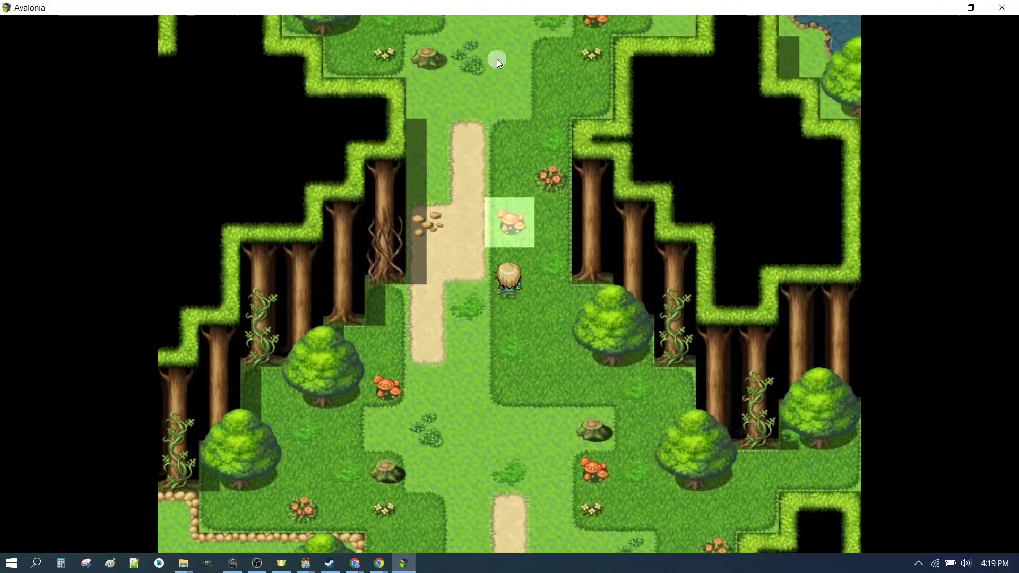
left_click(533, 38)
left_click(507, 34)
left_click(527, 42)
left_click(530, 30)
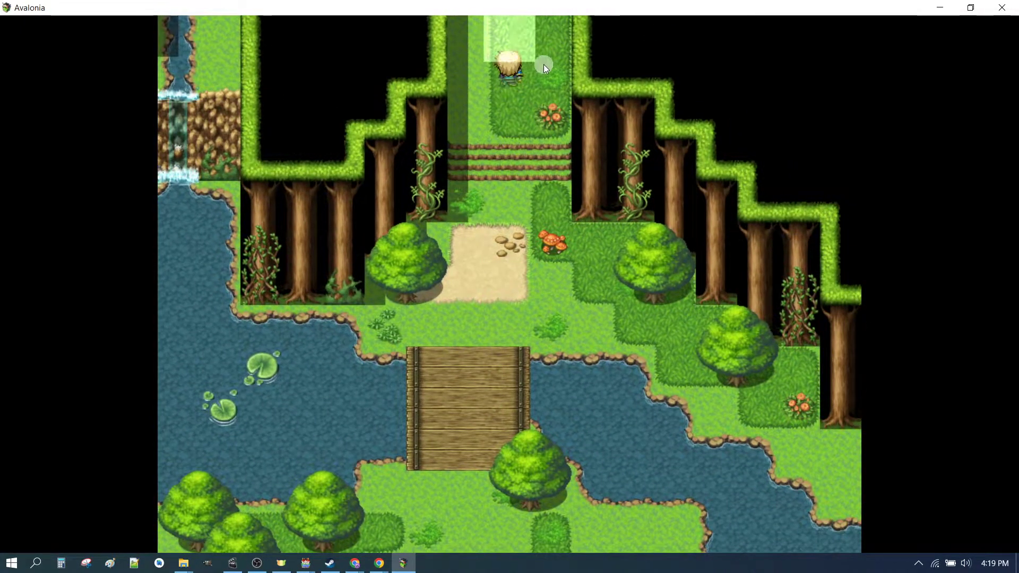
left_click(541, 67)
Walk the hero along the World 1 path and back south down the forest stairs
left_click(451, 243)
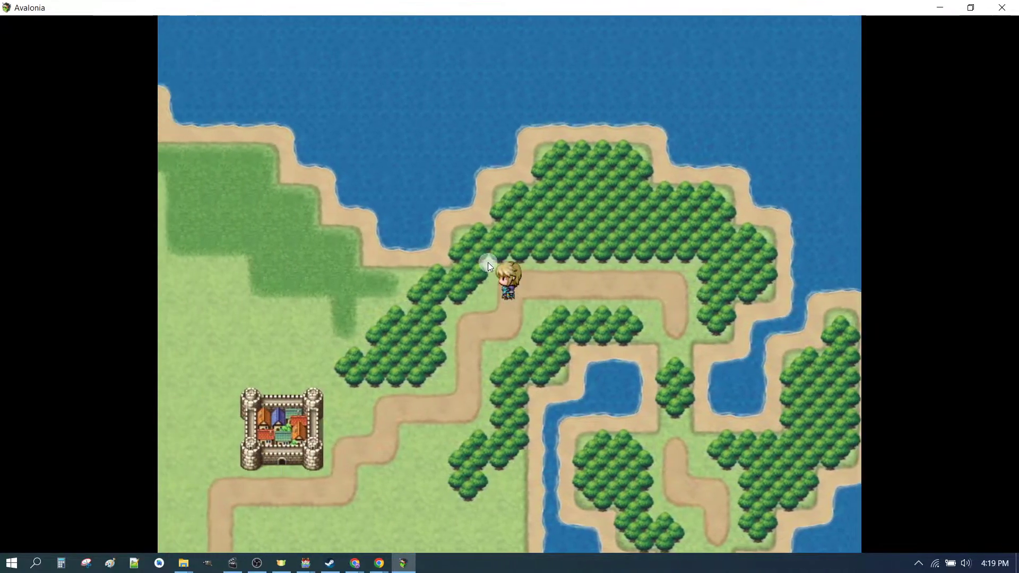
left_click(607, 281)
left_click(631, 281)
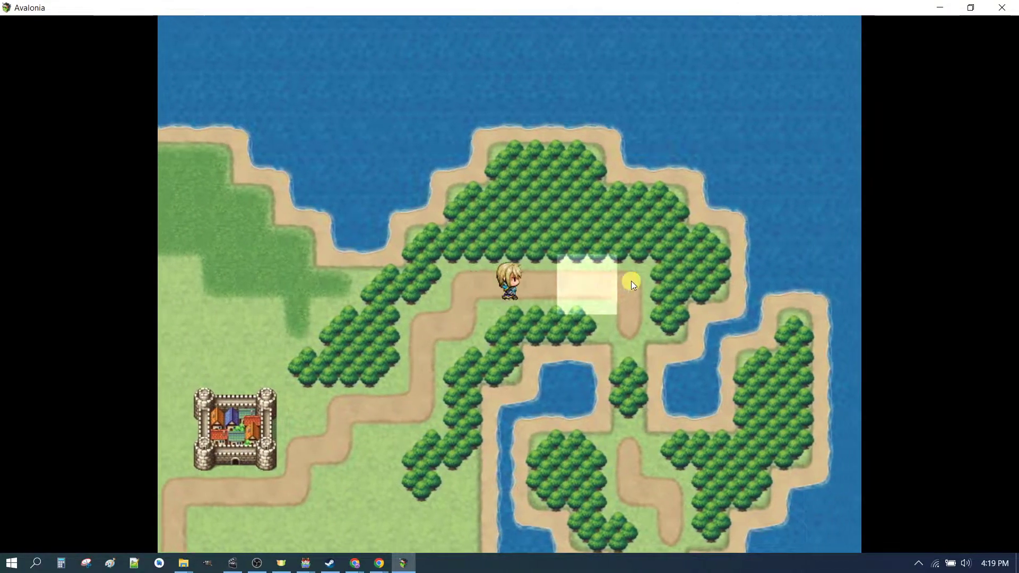
left_click(576, 329)
left_click(552, 355)
left_click(424, 319)
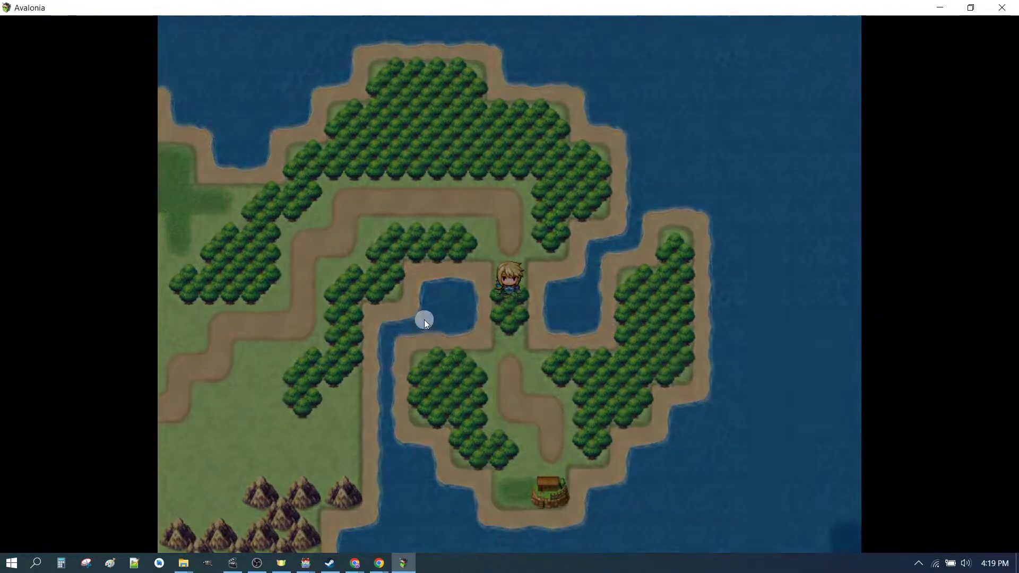
left_click(486, 211)
left_click(494, 262)
Cross the forest bridge to the southern exit, visit the town, head back north, and end the playtest
left_click(482, 315)
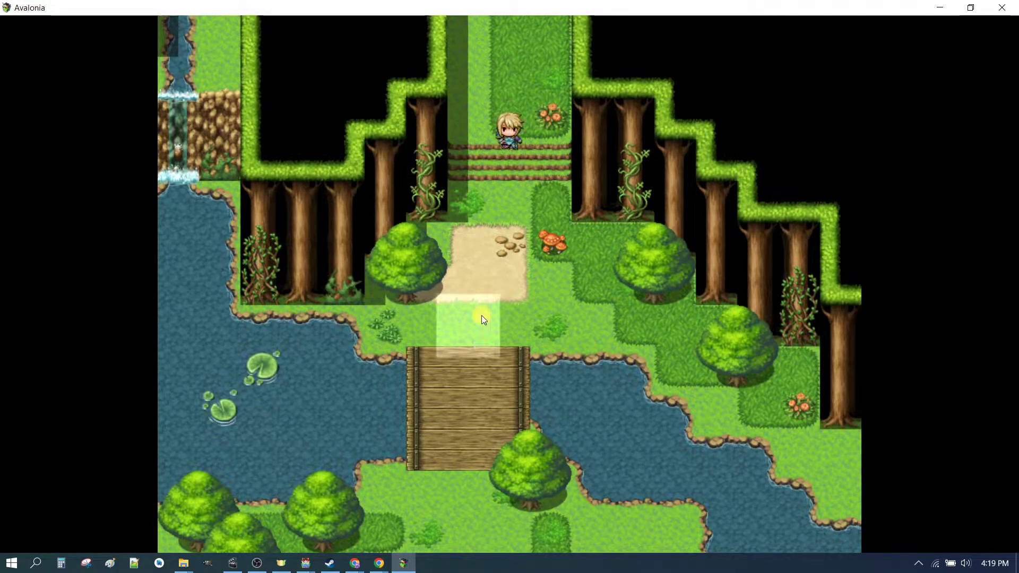
left_click(473, 406)
left_click(466, 467)
left_click(482, 488)
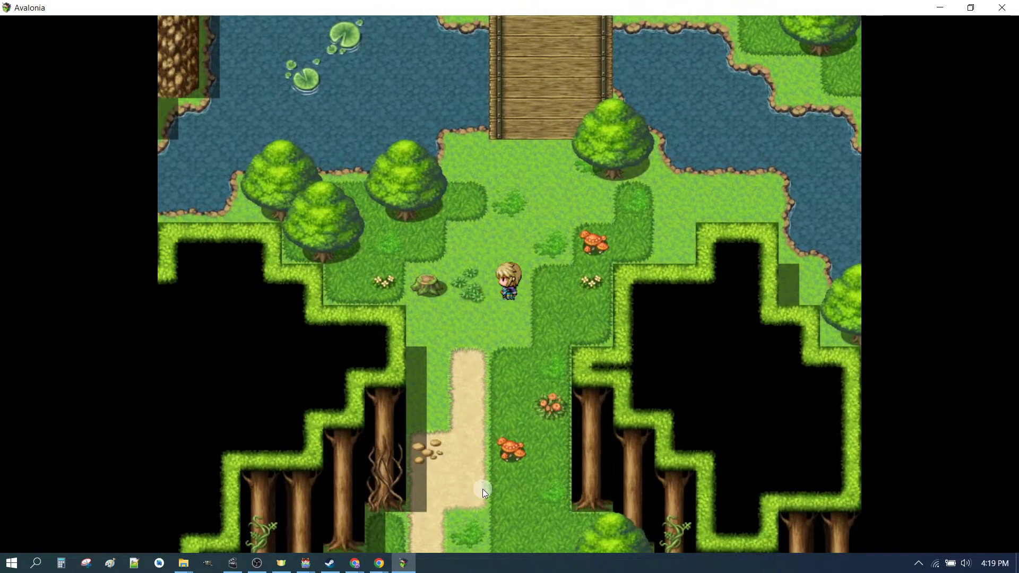
left_click(511, 496)
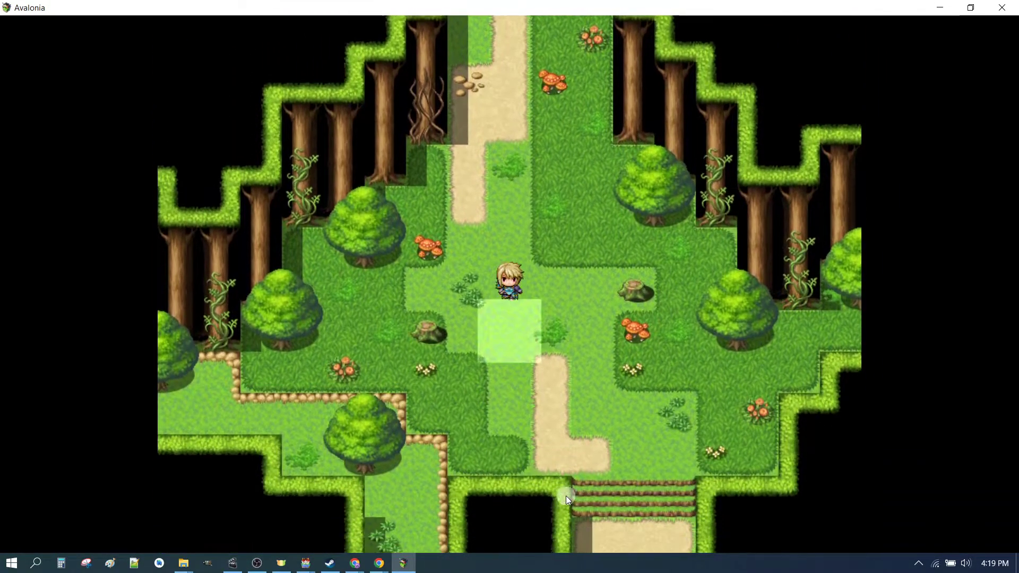
left_click(631, 538)
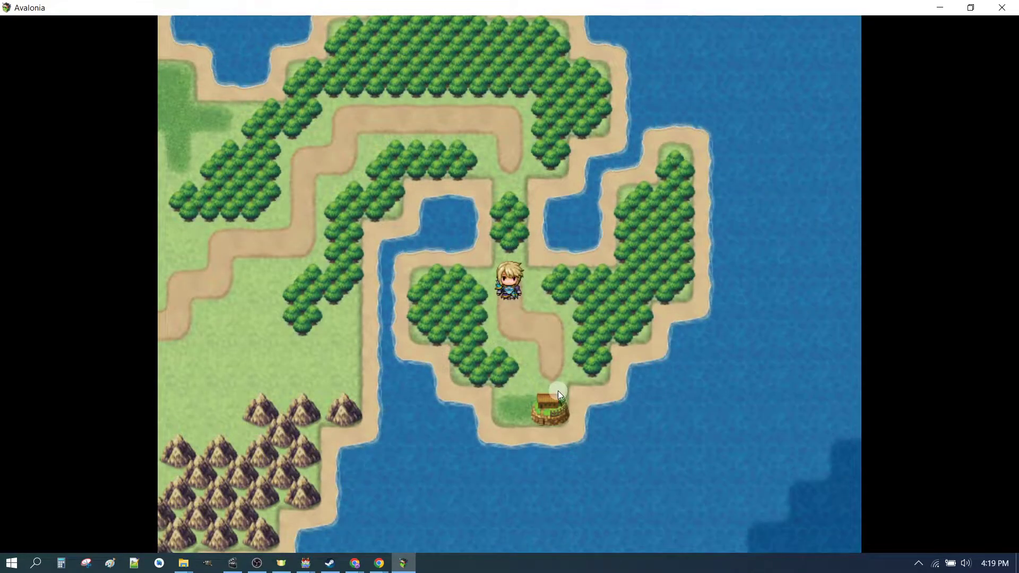
left_click(555, 396)
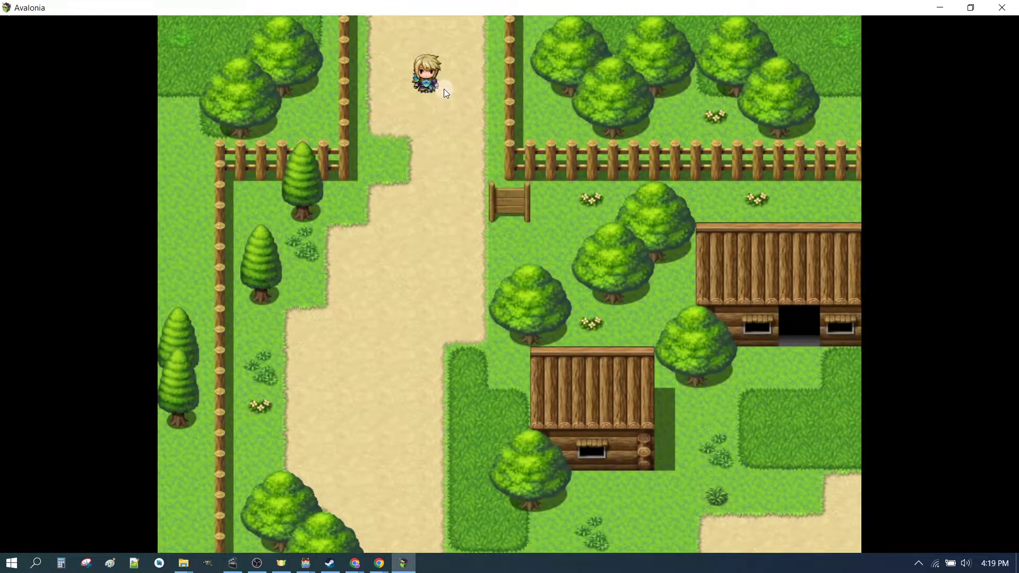
left_click(443, 32)
left_click(483, 154)
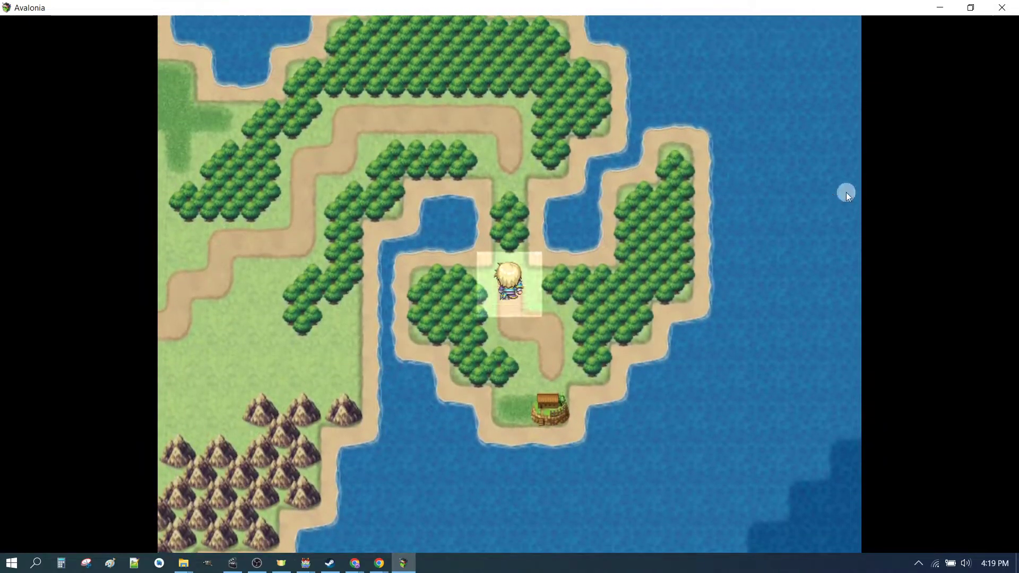
left_click(1002, 8)
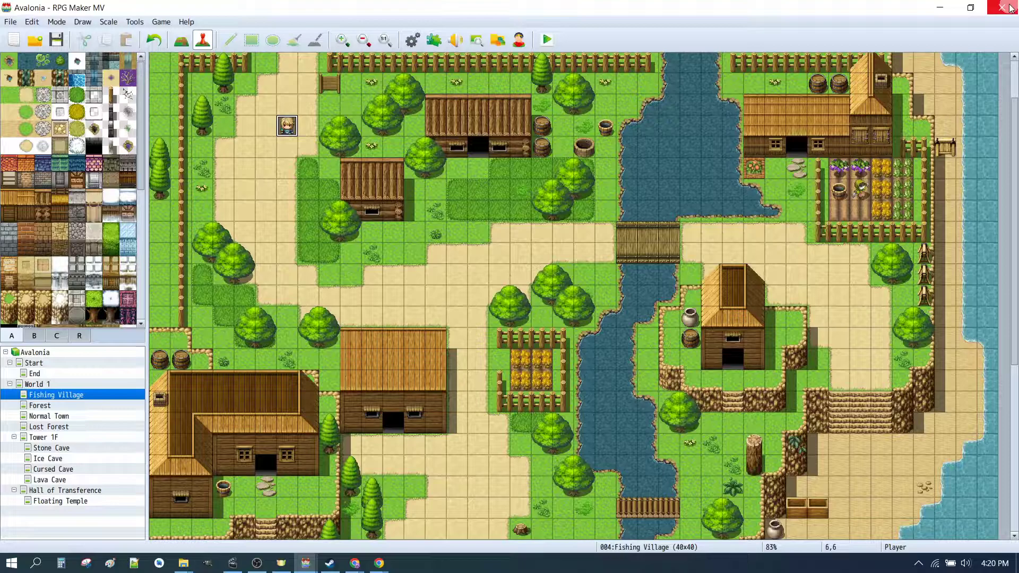
Open World 1's Lost Forest entrance event EV014 for editing
left_click(60, 384)
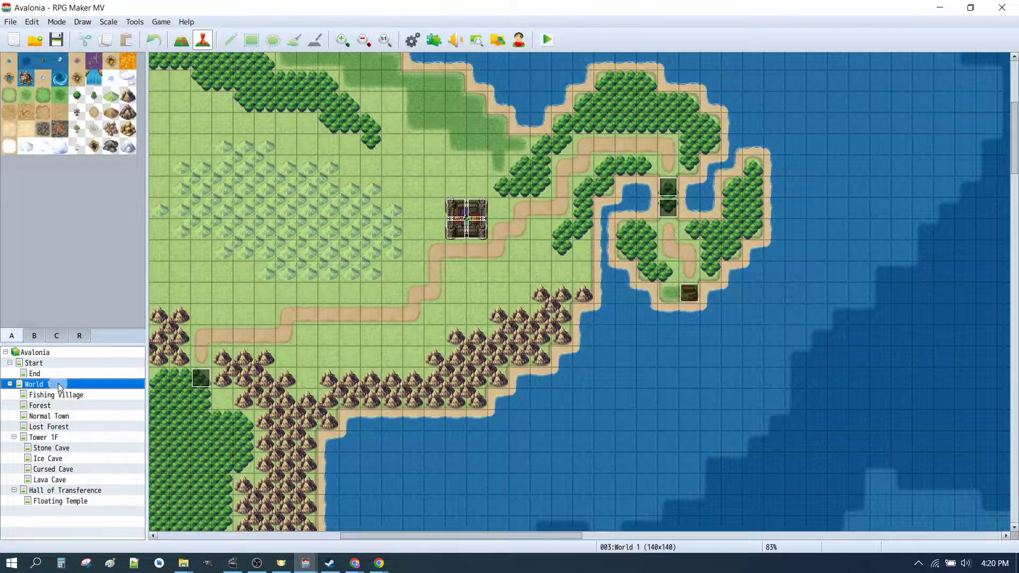
left_click_drag(542, 536, 429, 535)
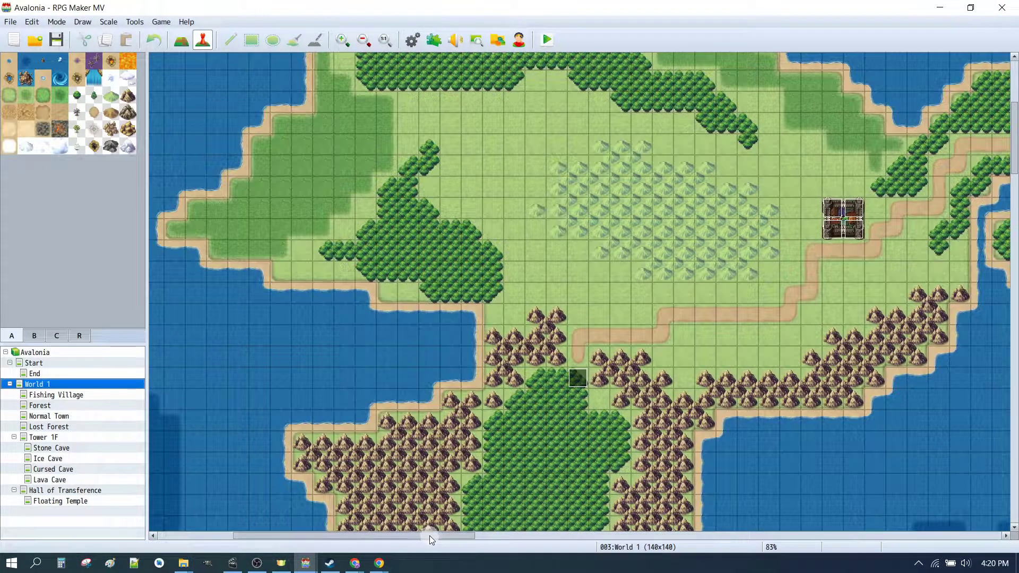
scroll(610, 259, "down", 5)
scroll(611, 262, "down", 2)
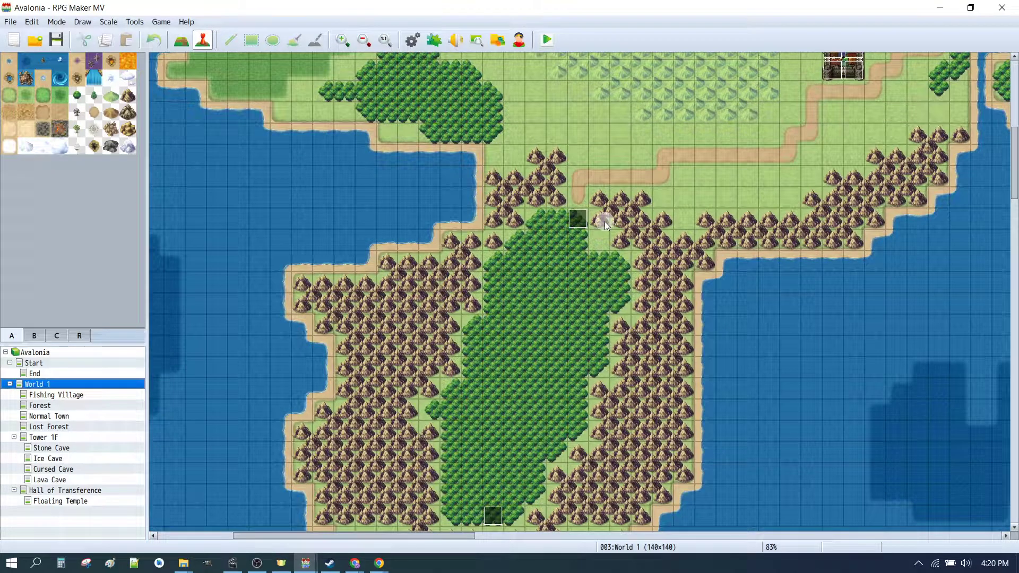
left_click(581, 221)
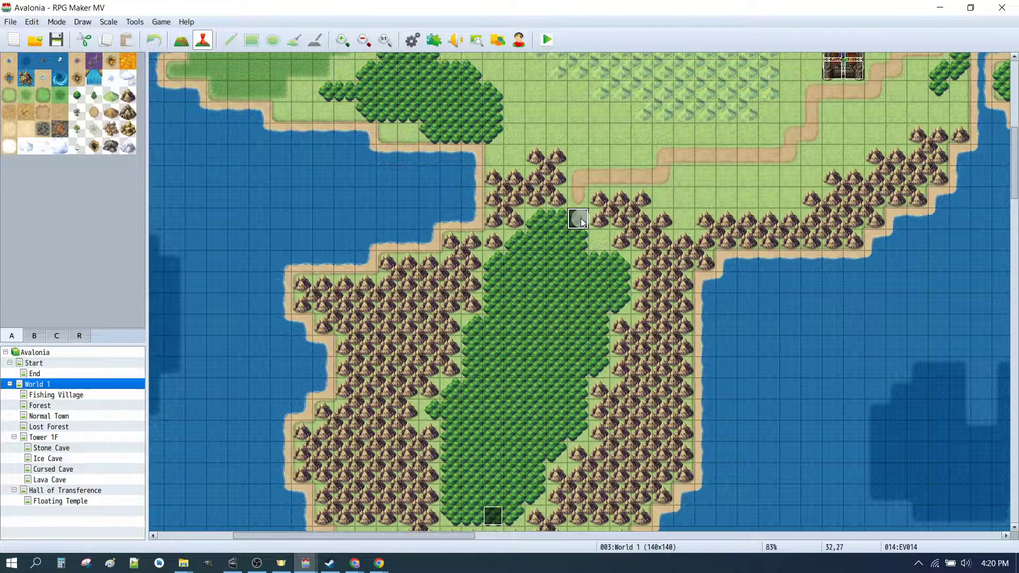
double_click(581, 221)
Add a 1-second Fadeout BGM and a 60-frame Wait after the transfer command
left_click(472, 190)
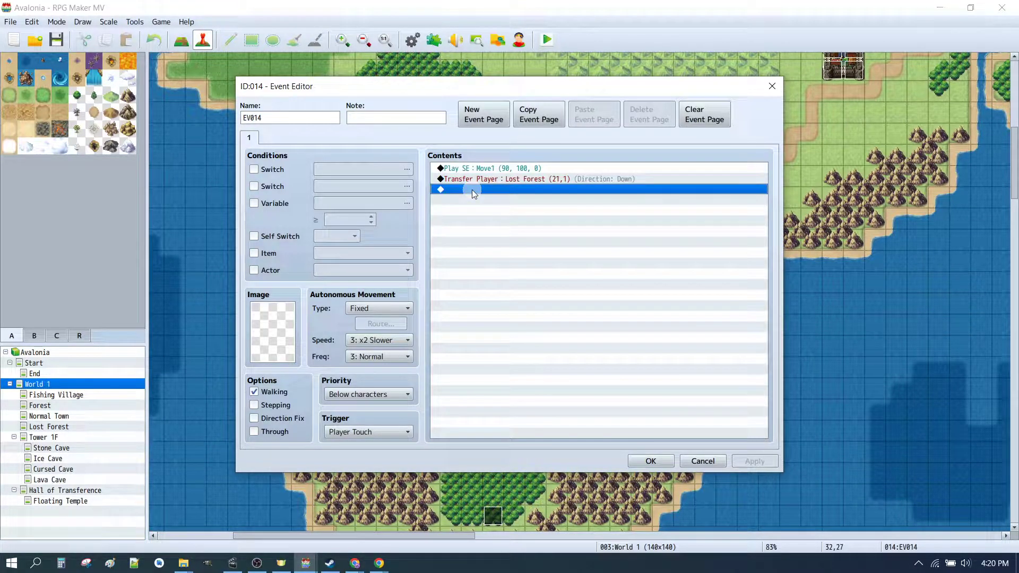
double_click(473, 191)
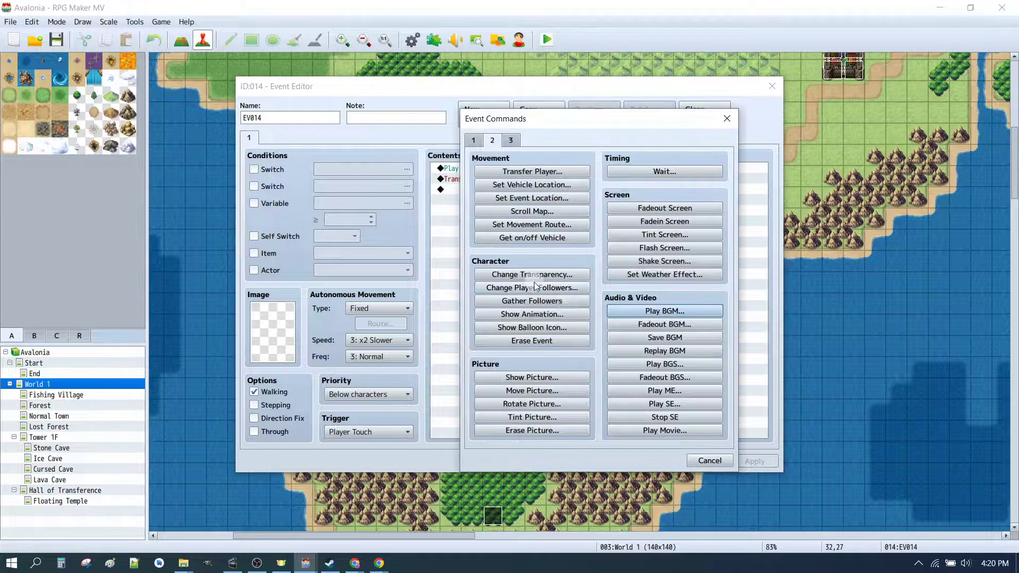
left_click(664, 325)
left_click(572, 324)
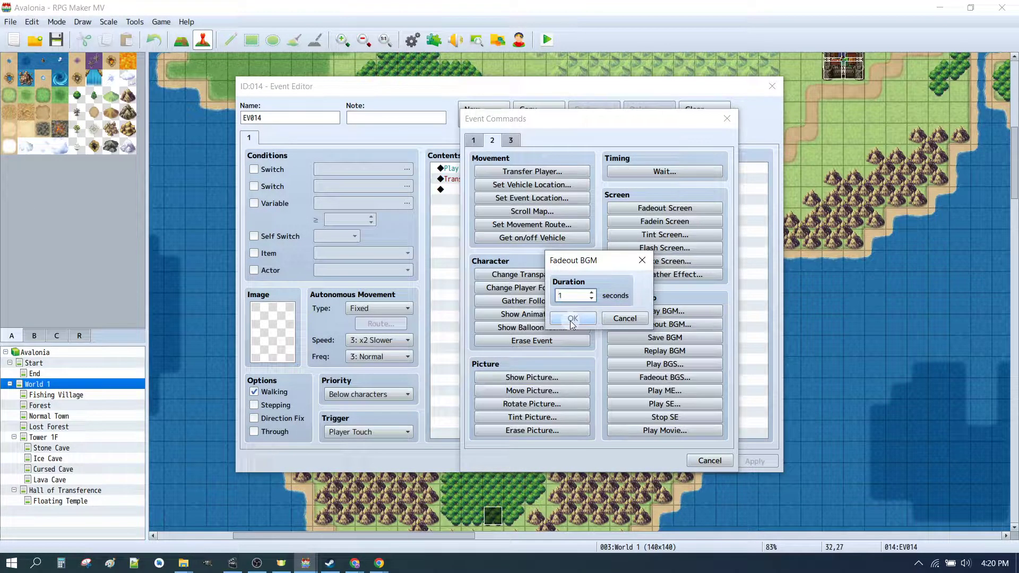
double_click(611, 199)
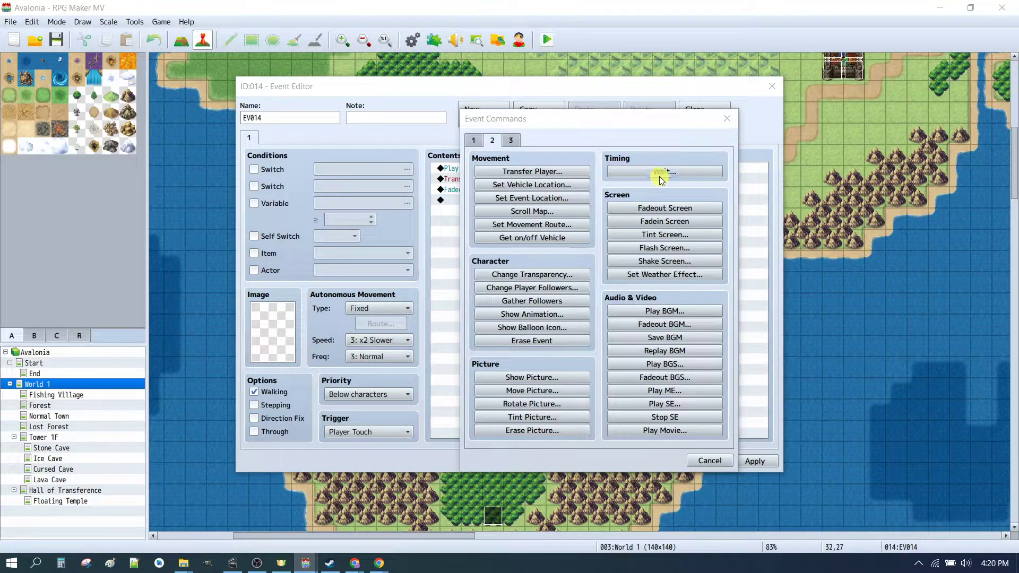
left_click(659, 171)
left_click(581, 317)
Add a Play BGM Dungeon1 command, stop its preview, and save the event
double_click(546, 281)
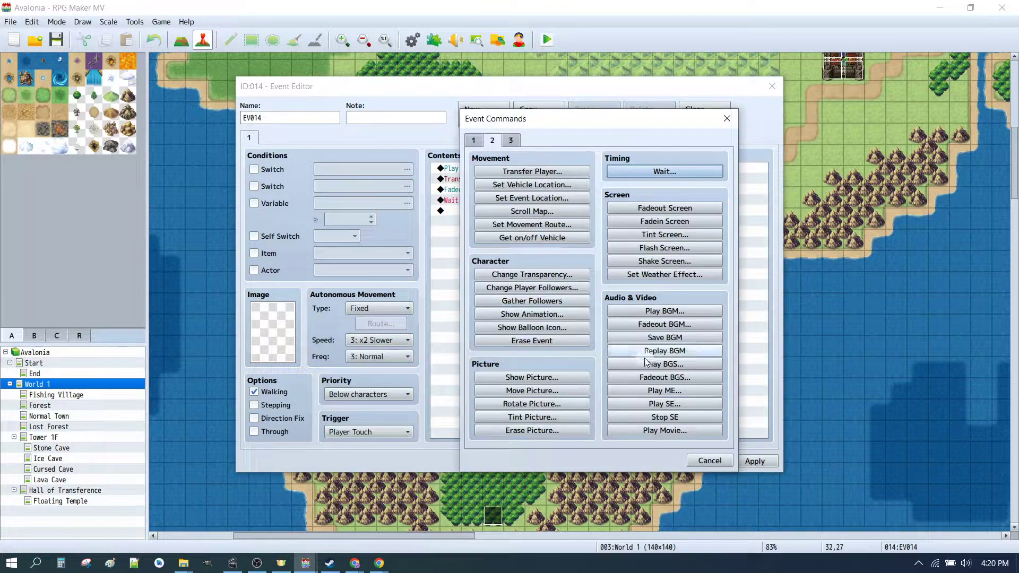
left_click(636, 311)
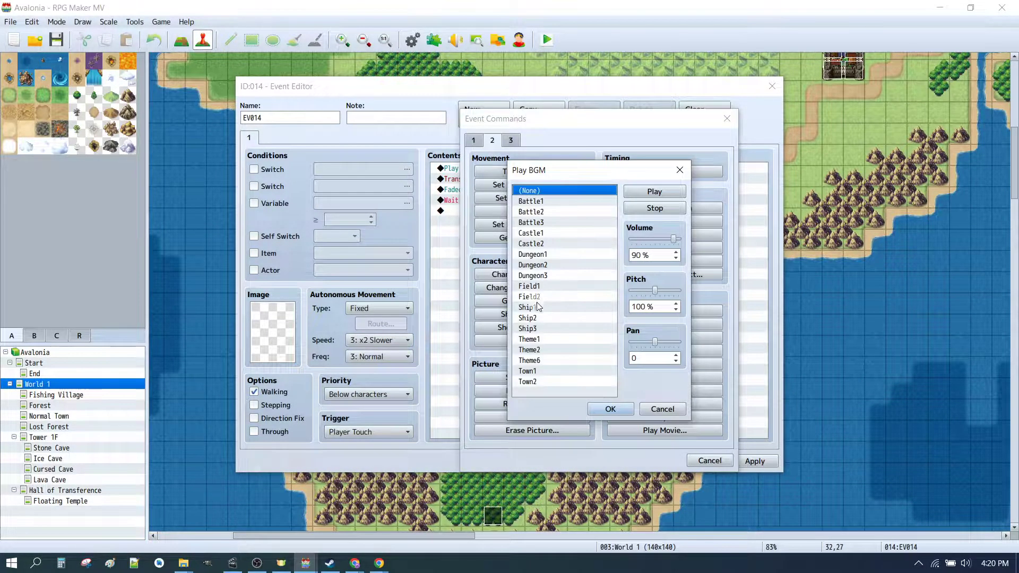
left_click(533, 254)
left_click(654, 191)
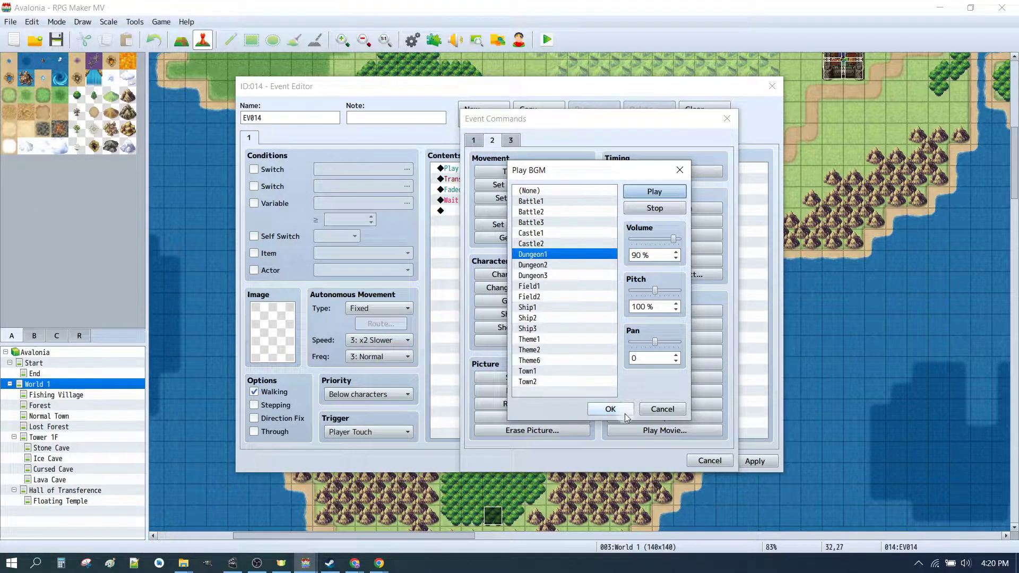
left_click(610, 409)
left_click(523, 221)
double_click(509, 211)
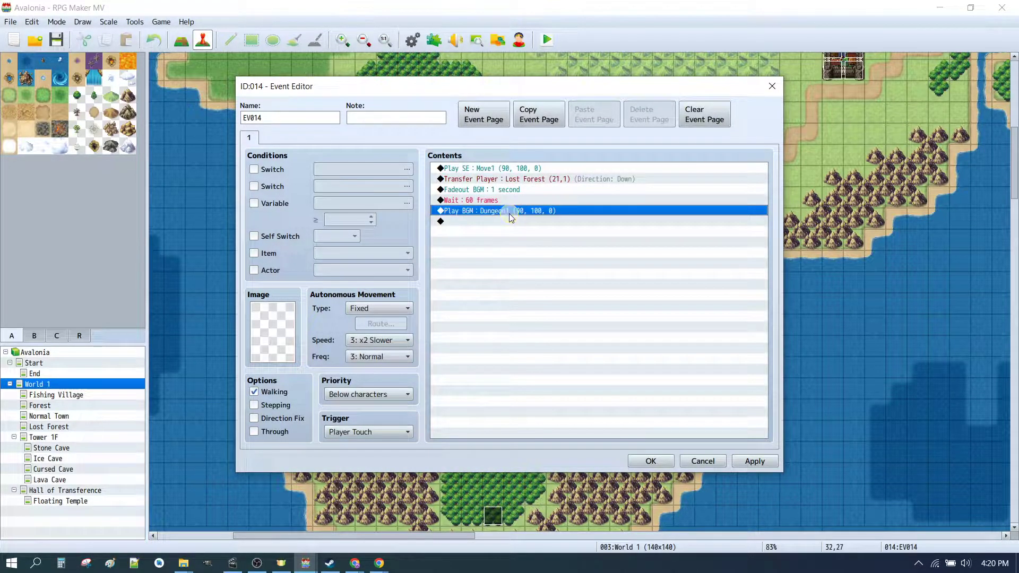
left_click(658, 208)
left_click(610, 408)
left_click(665, 462)
scroll(636, 427, "down", 2)
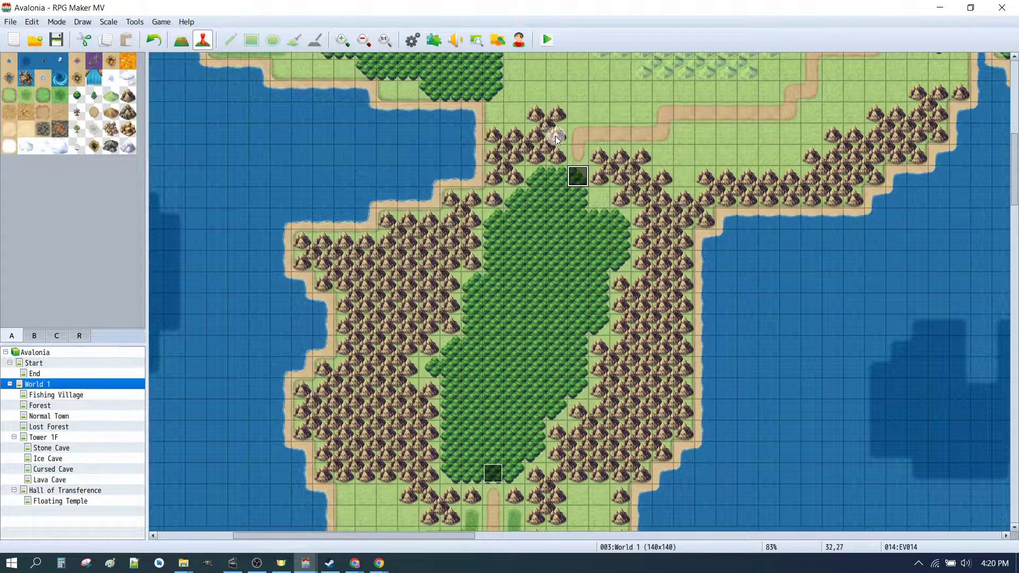
Open the exit event at the top of the Lost Forest map for editing
scroll(558, 275, "down", 4)
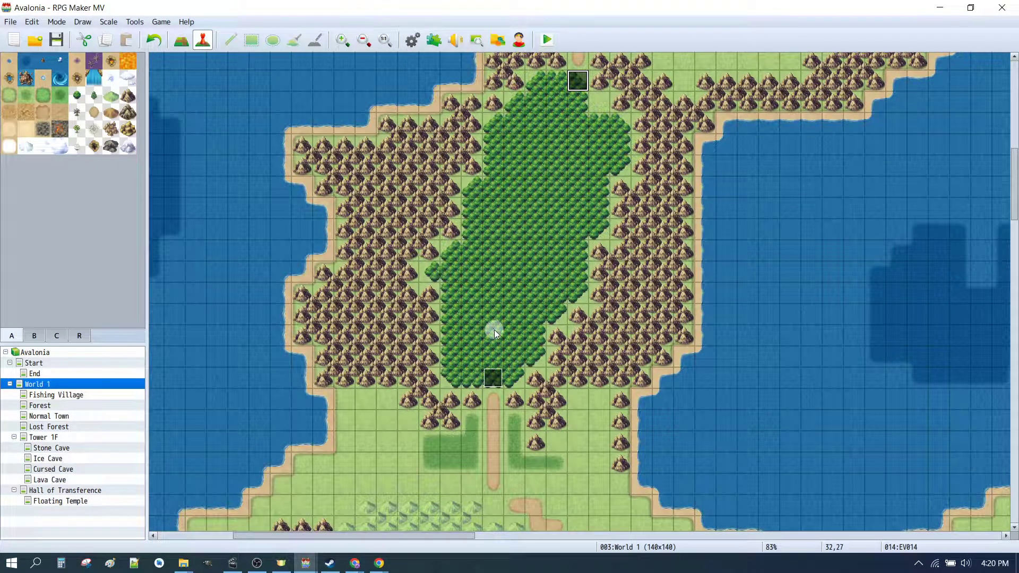
left_click(55, 430)
scroll(580, 199, "up", 6)
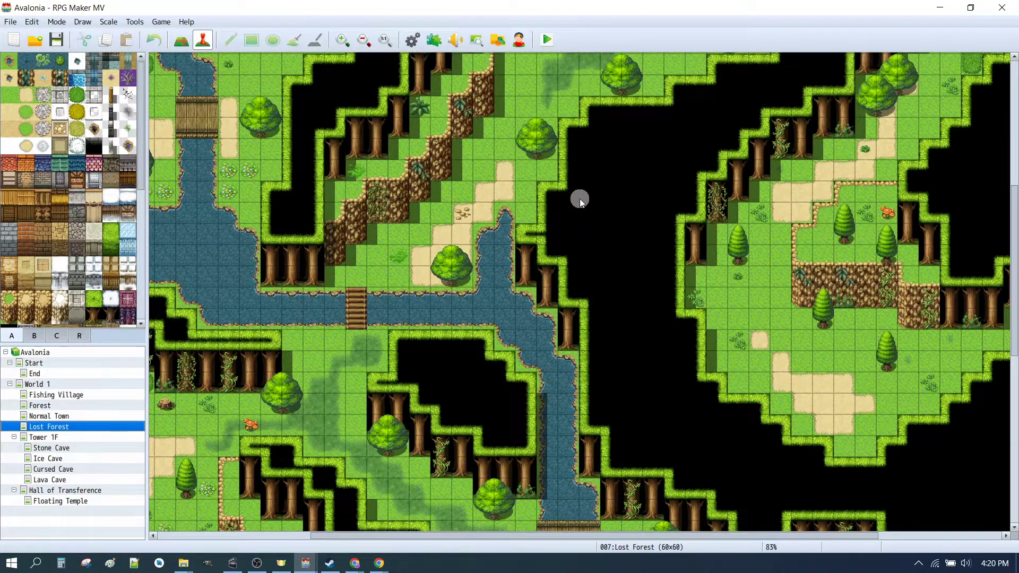
scroll(580, 199, "up", 10)
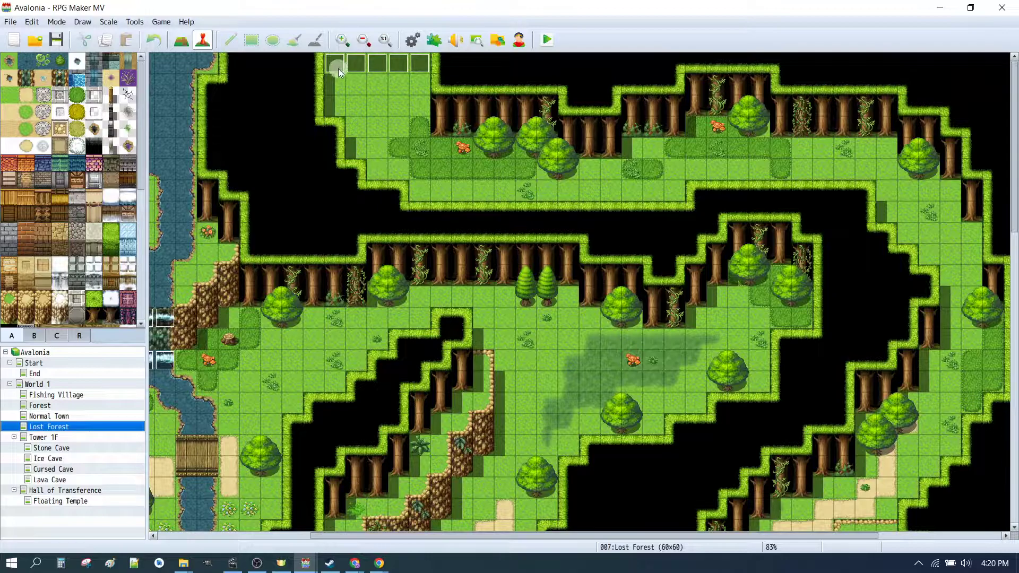
left_click(337, 68)
double_click(337, 68)
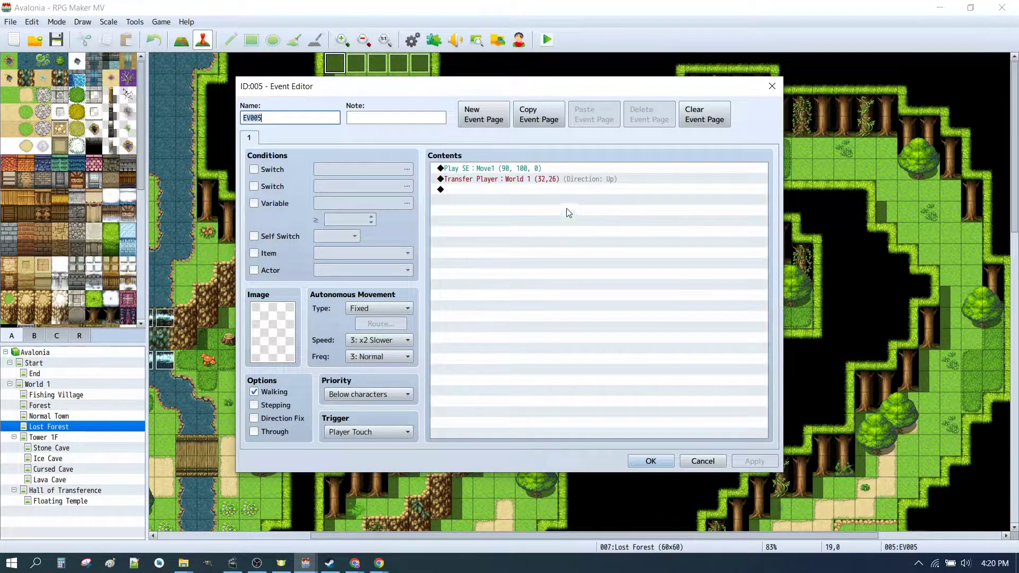
Add a 1-second Fadeout BGM followed by a 60-frame Wait
double_click(514, 190)
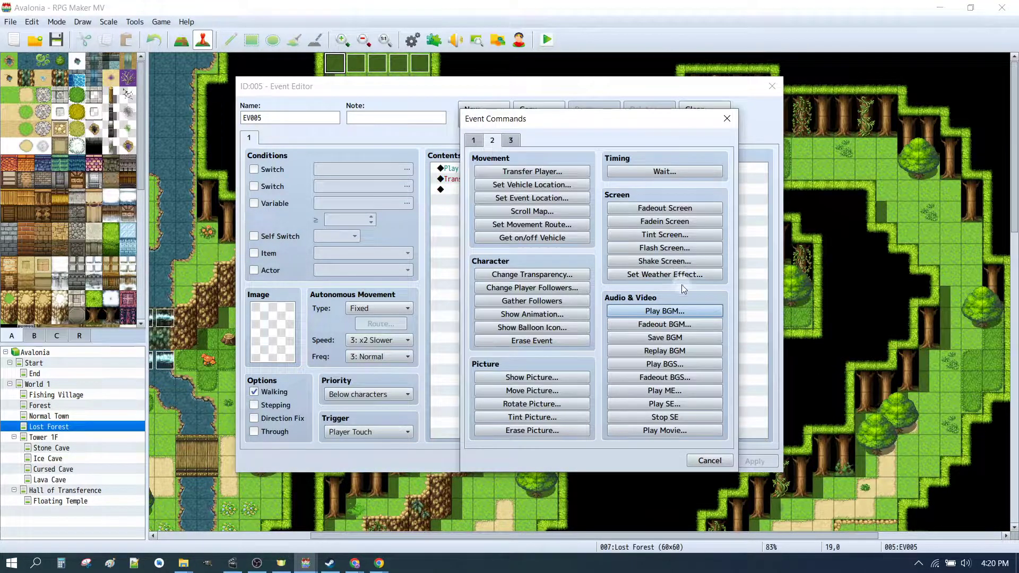
left_click(675, 325)
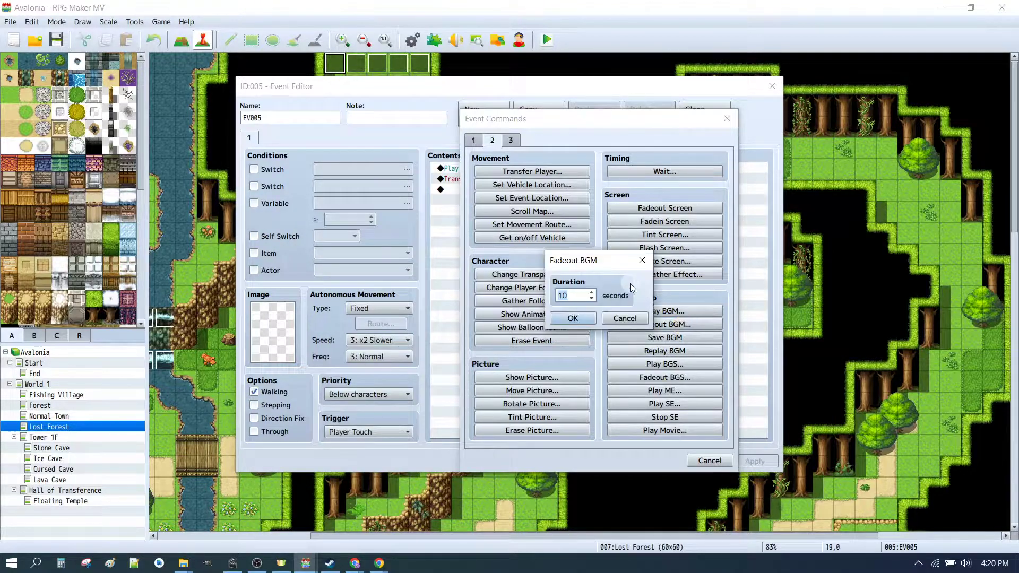
left_click(583, 314)
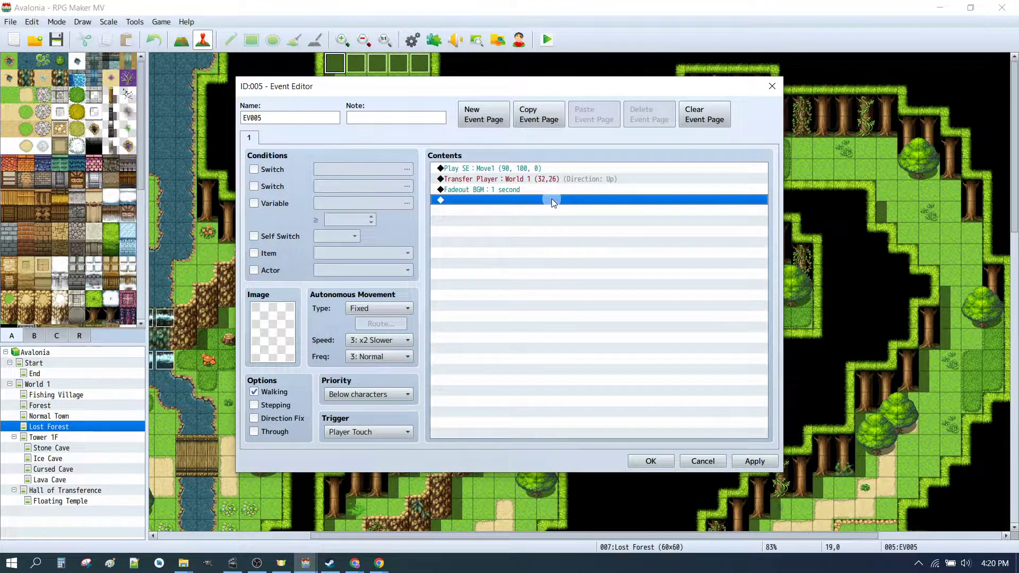
double_click(552, 199)
left_click(664, 171)
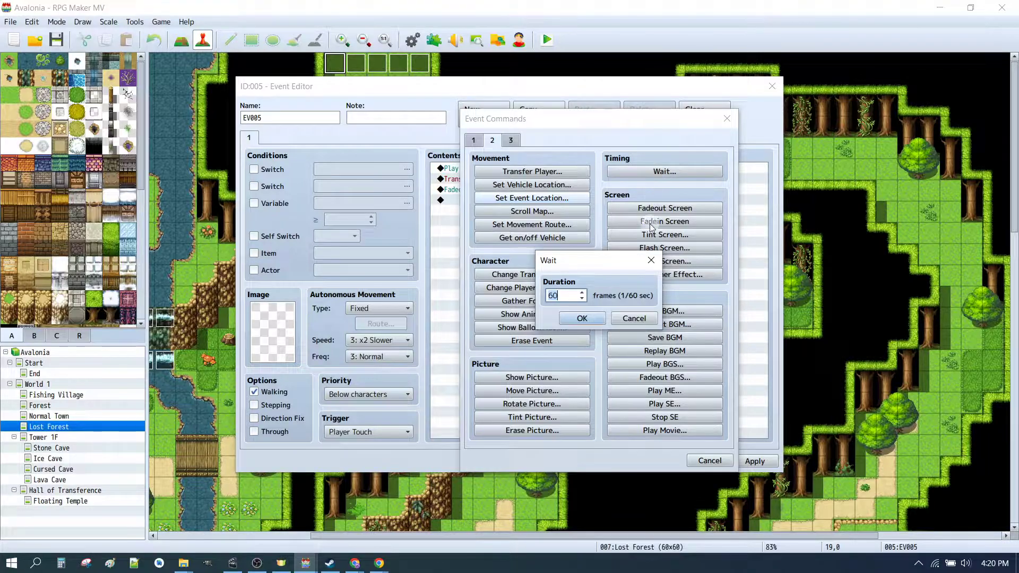
left_click(576, 318)
Add a Play BGM Town2 command and save the exit event
double_click(537, 210)
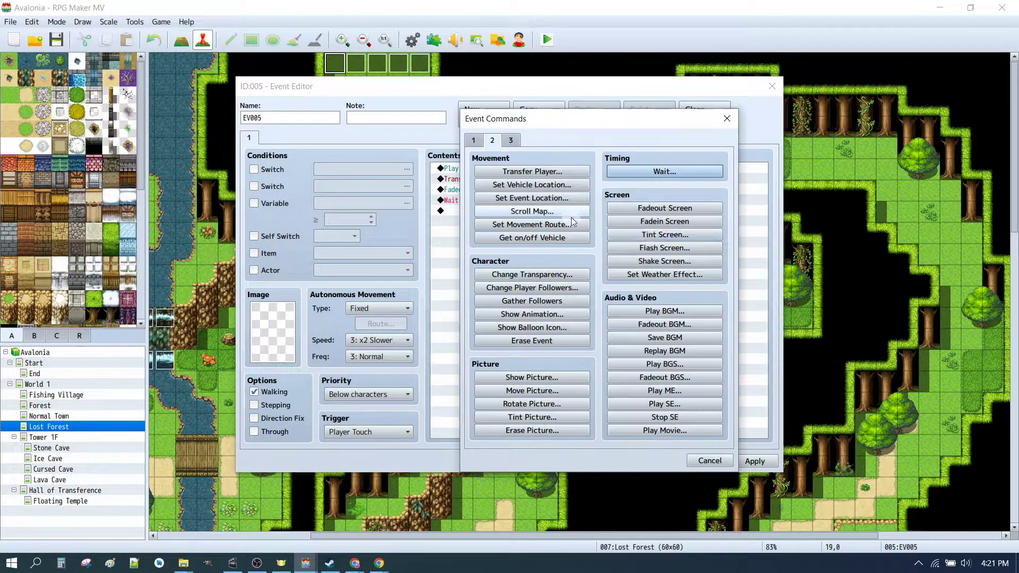
left_click(665, 310)
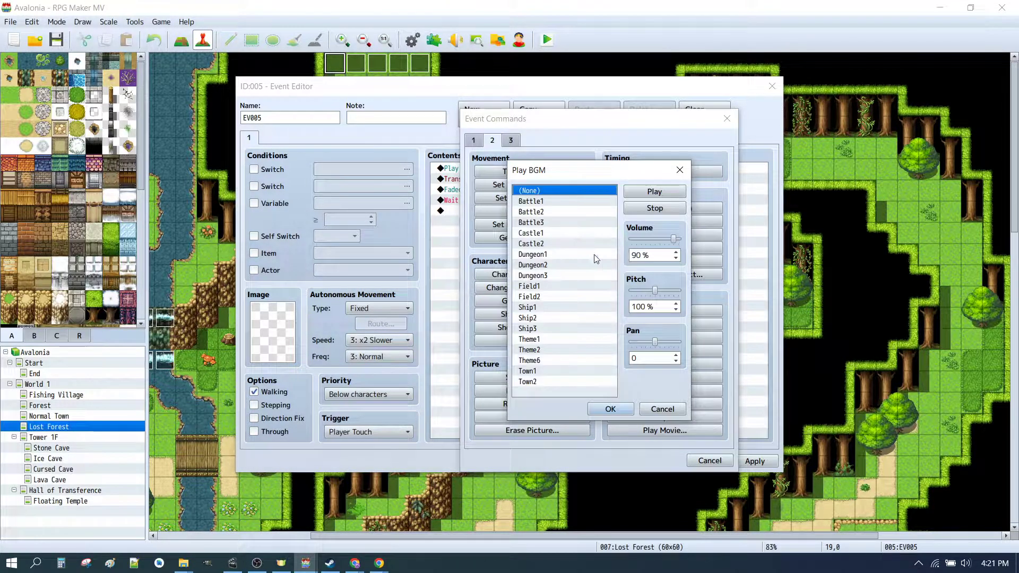
left_click(543, 381)
left_click(615, 410)
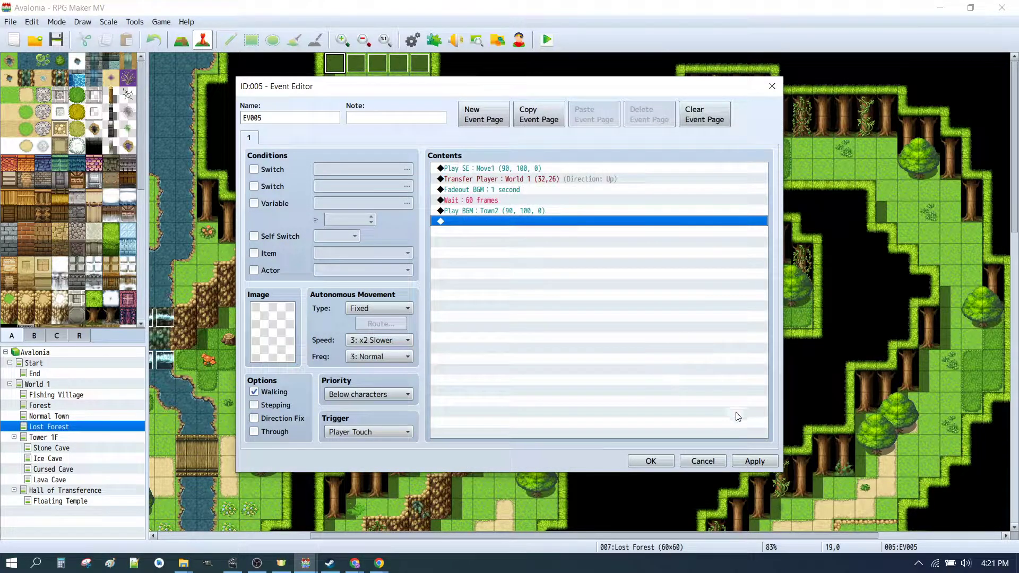
left_click(648, 460)
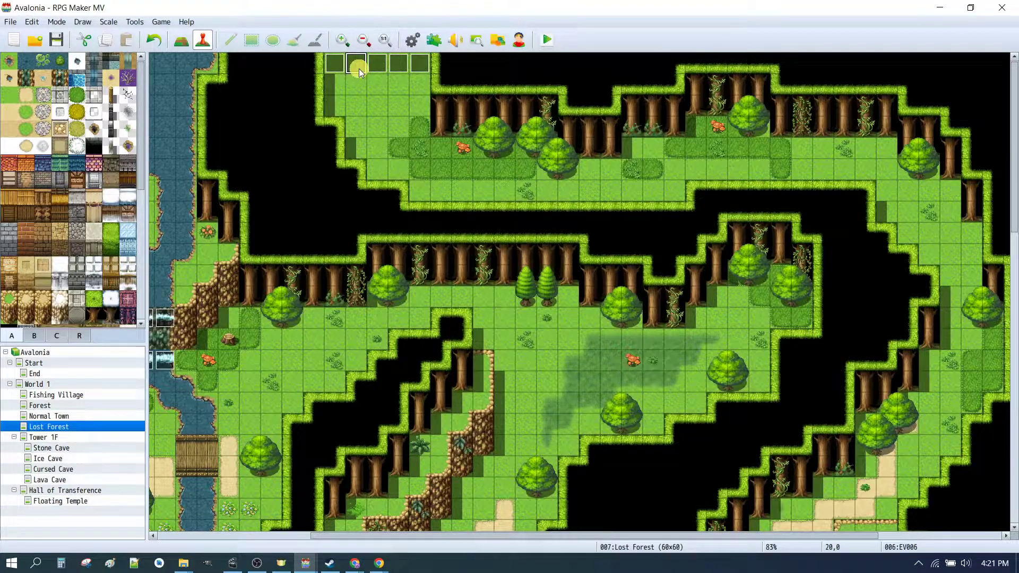
Replace the old exit copies by pasting the edited event onto the top-row tiles through 23,0
mouse_move(359, 68)
left_mouse_down()
mouse_move(374, 81)
mouse_move(426, 59)
mouse_move(339, 66)
left_mouse_up()
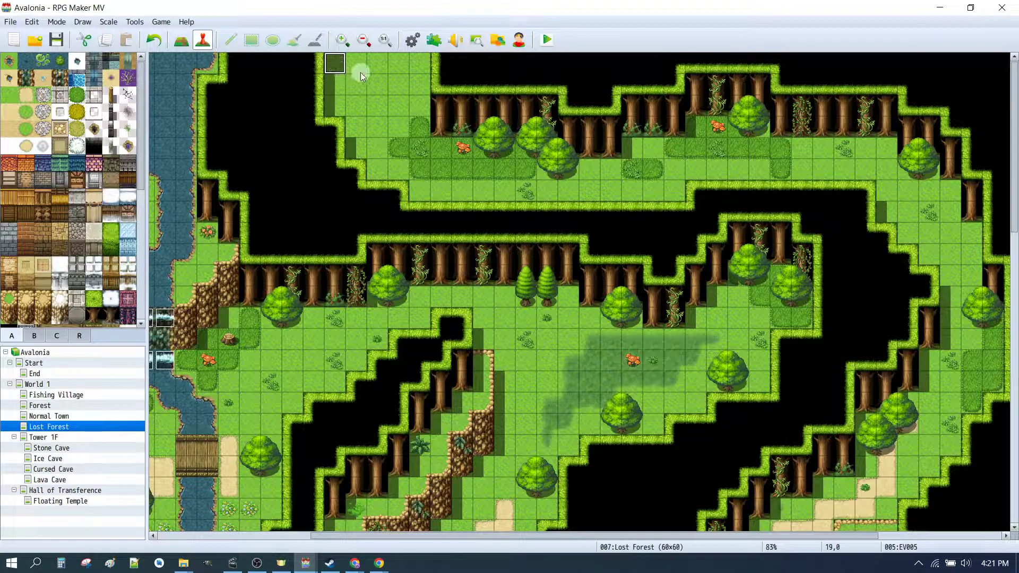
left_click(355, 65)
key("ctrl+v")
left_click(378, 64)
key("ctrl+v")
left_click(399, 63)
key("ctrl+v")
left_click(414, 63)
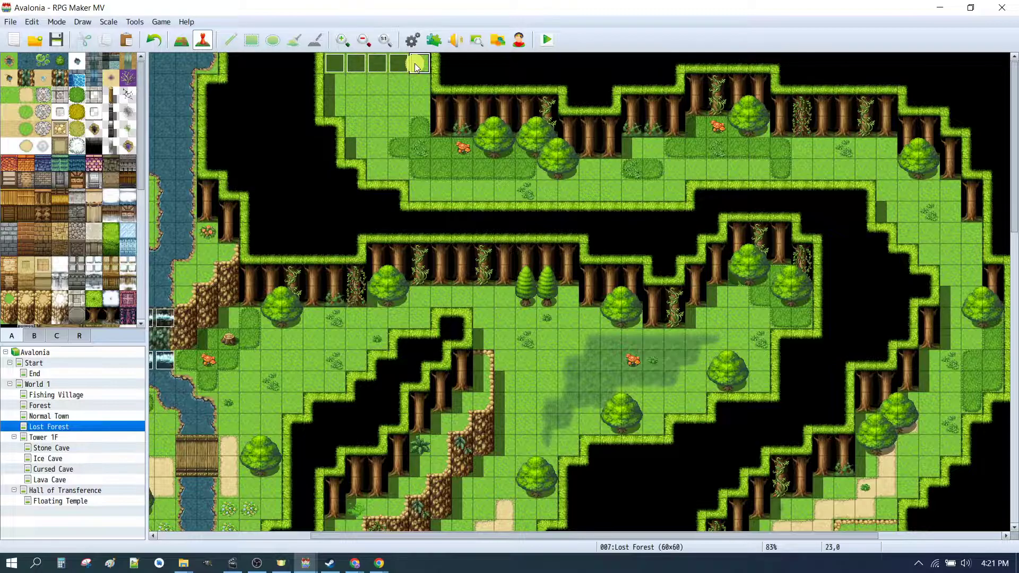
key("ctrl+v")
Deselect the pasted events and switch to the World 1 map
left_click(379, 83)
left_click(37, 384)
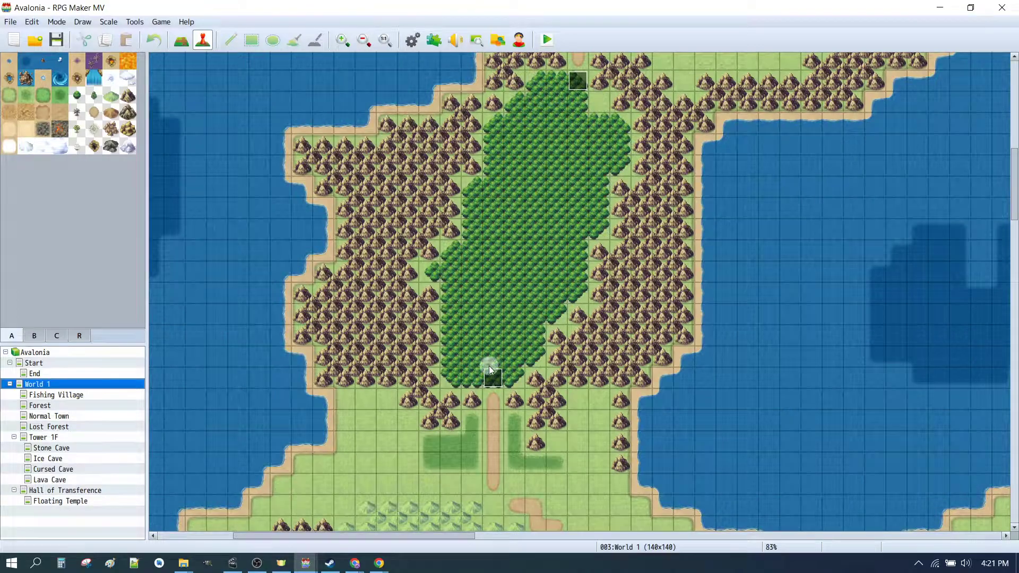
scroll(642, 208, "up", 5)
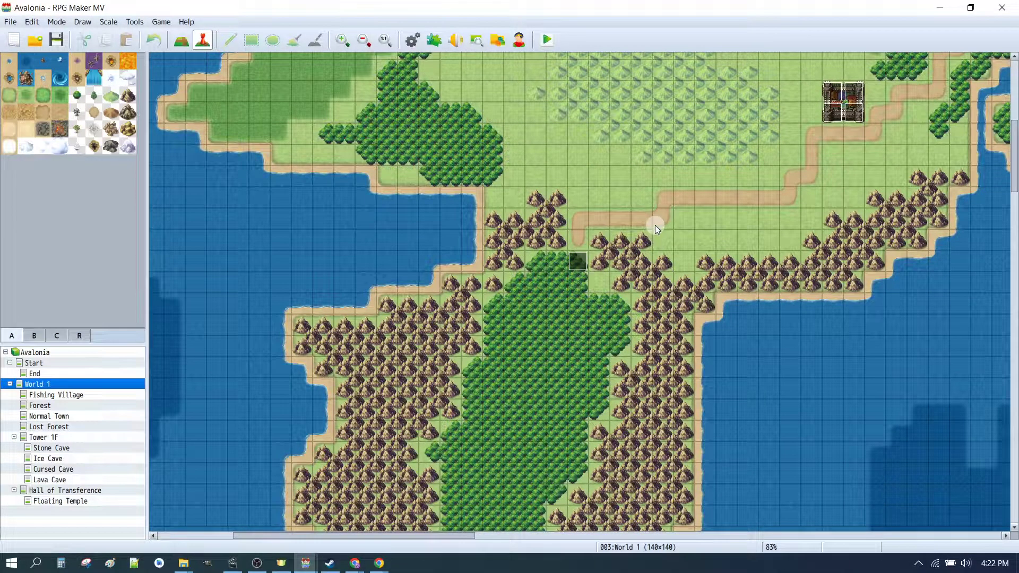
Enable Autoplay BGM with Town2 in Normal Town's map properties
left_click(55, 416)
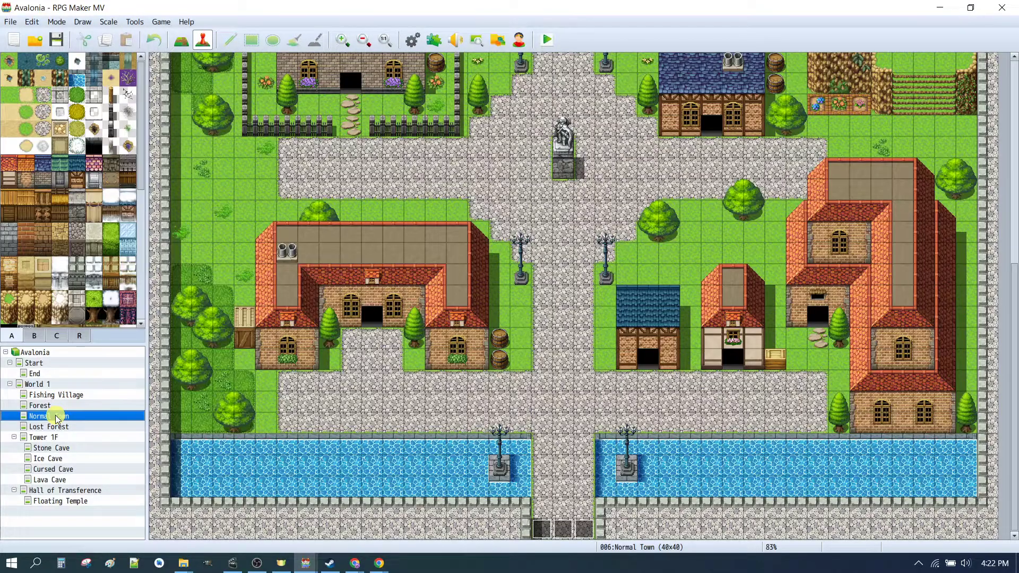
double_click(139, 416)
left_click(325, 235)
left_click(345, 249)
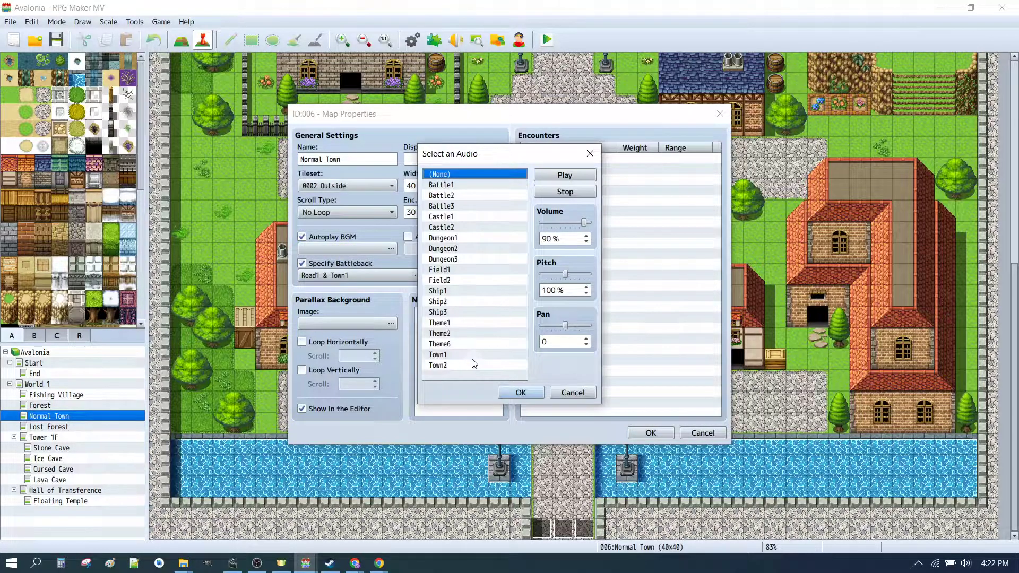
left_click(435, 366)
left_click(582, 175)
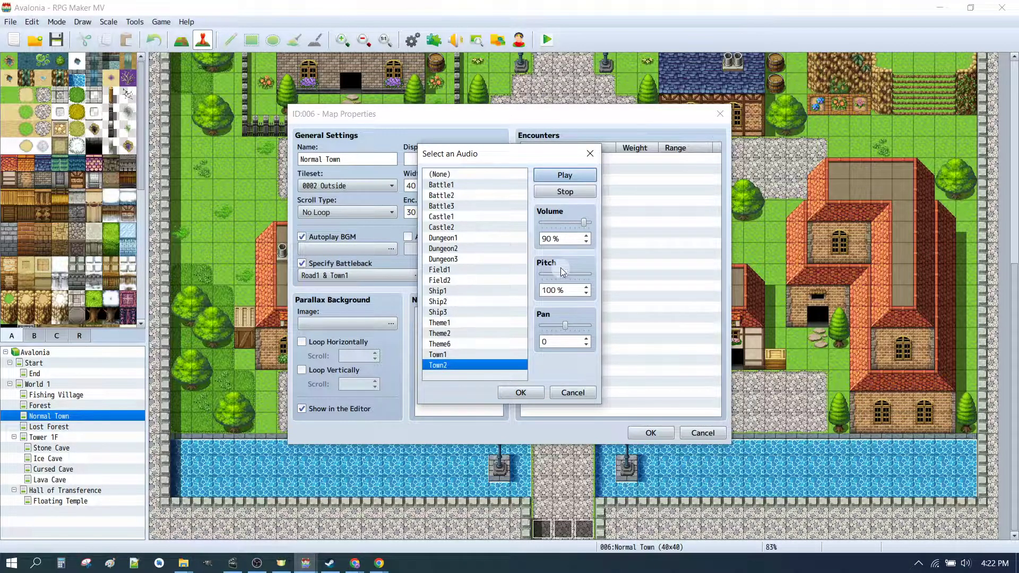
left_click(520, 393)
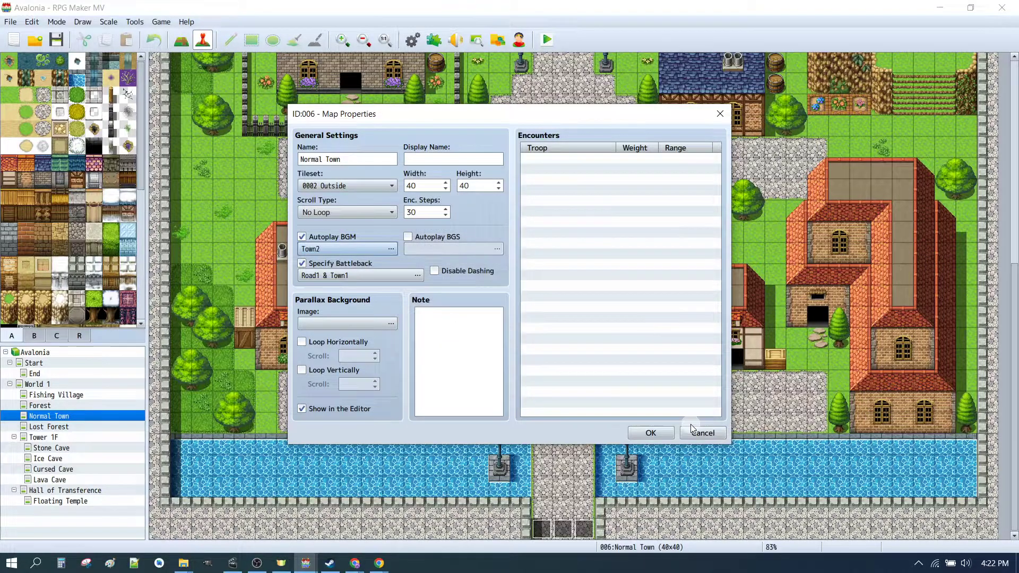
left_click(650, 433)
Set the player start at Normal Town's south entrance, then save and playtest full-screen
right_click(560, 439)
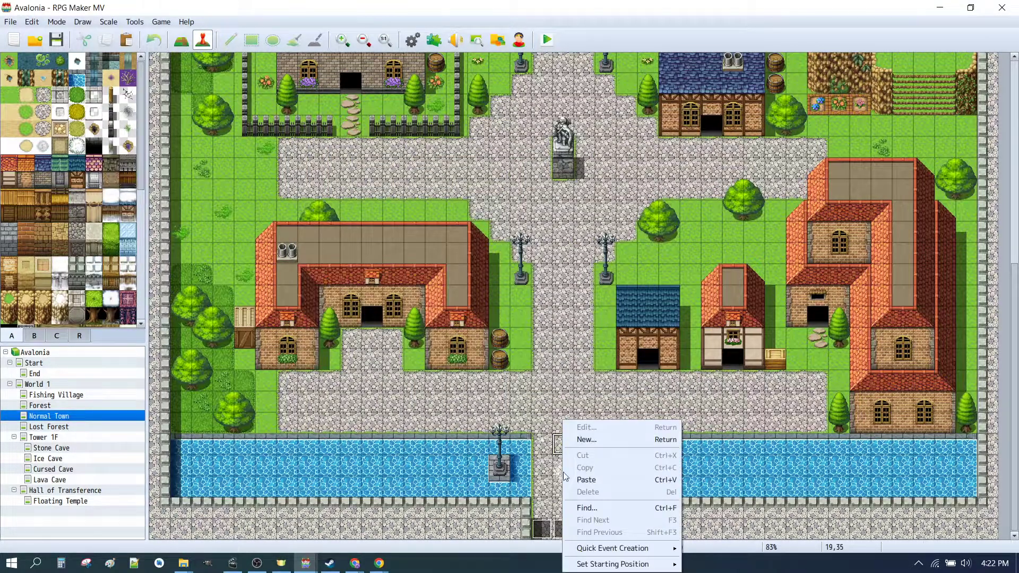
mouse_move(610, 564)
left_click(700, 528)
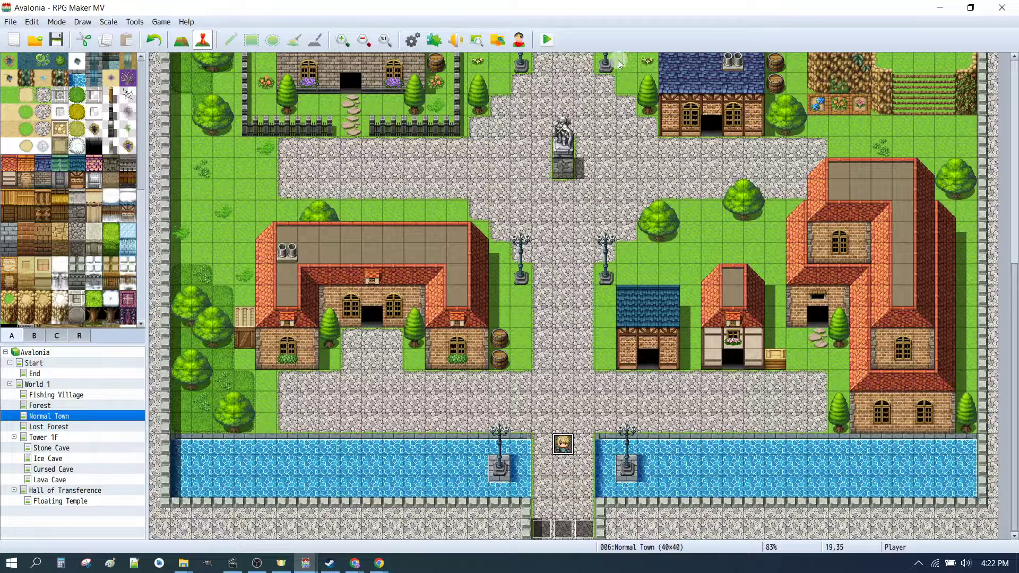
left_click(537, 46)
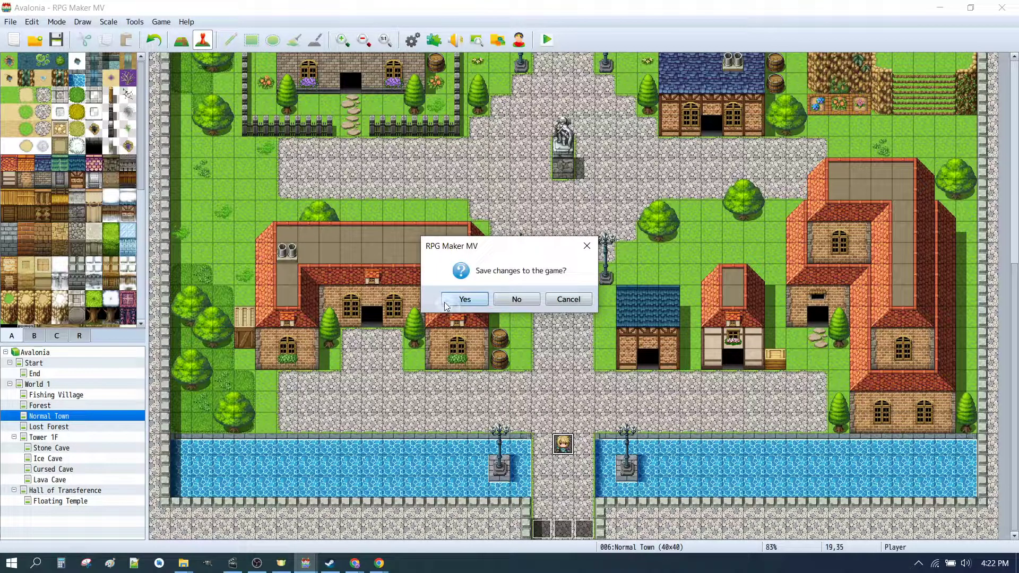
left_click(465, 306)
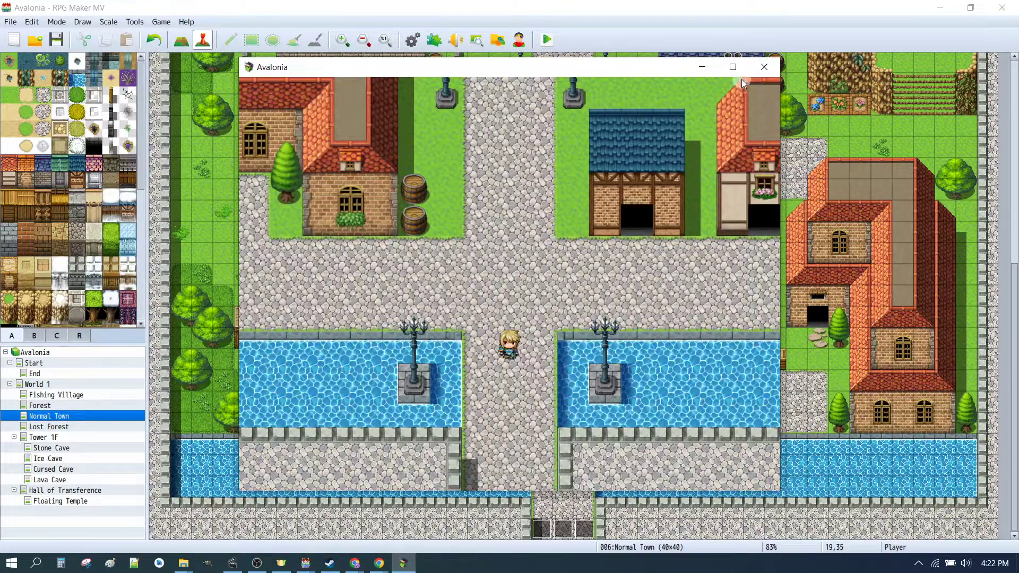
left_click(735, 69)
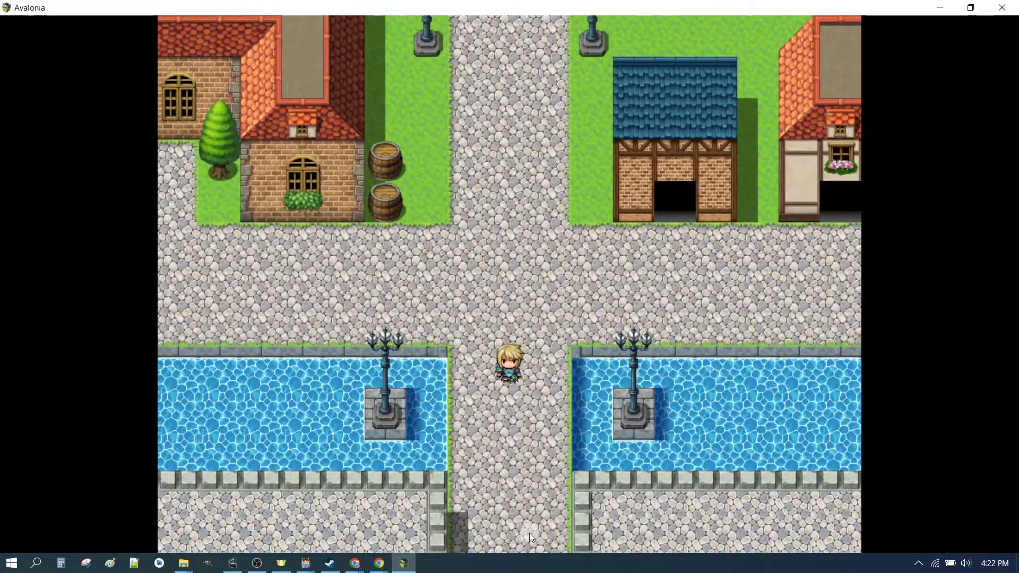
Walk the hero out of town across World 1 into Lost Forest and back, then end the playtest
left_click(530, 533)
left_click(538, 391)
left_click(311, 403)
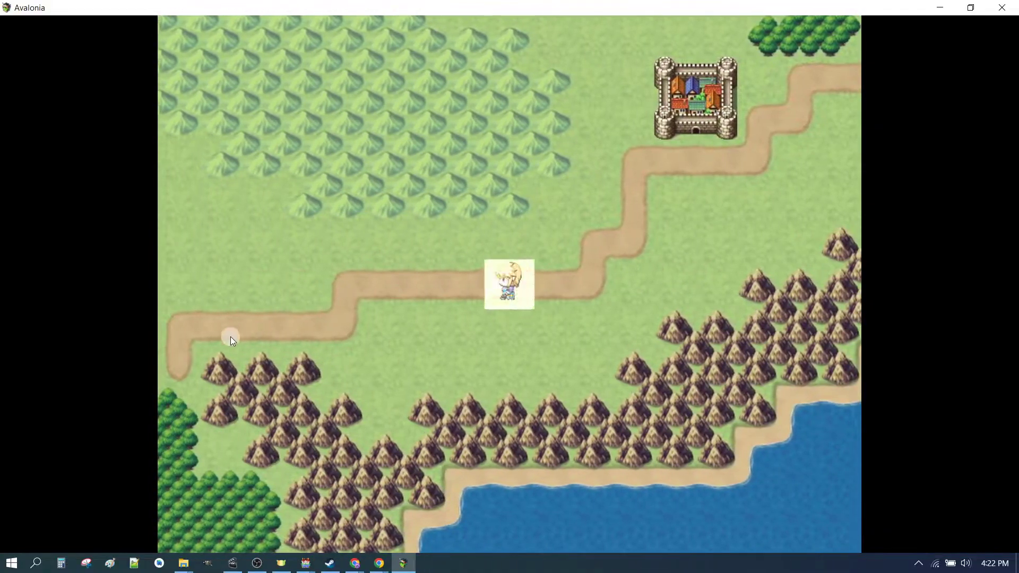
left_click(231, 336)
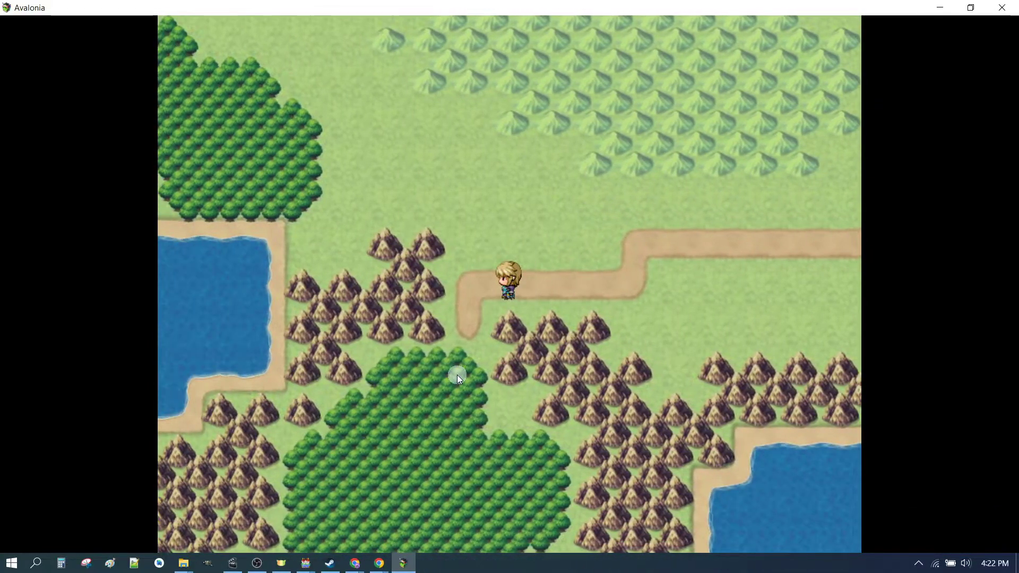
left_click(473, 365)
left_click(531, 227)
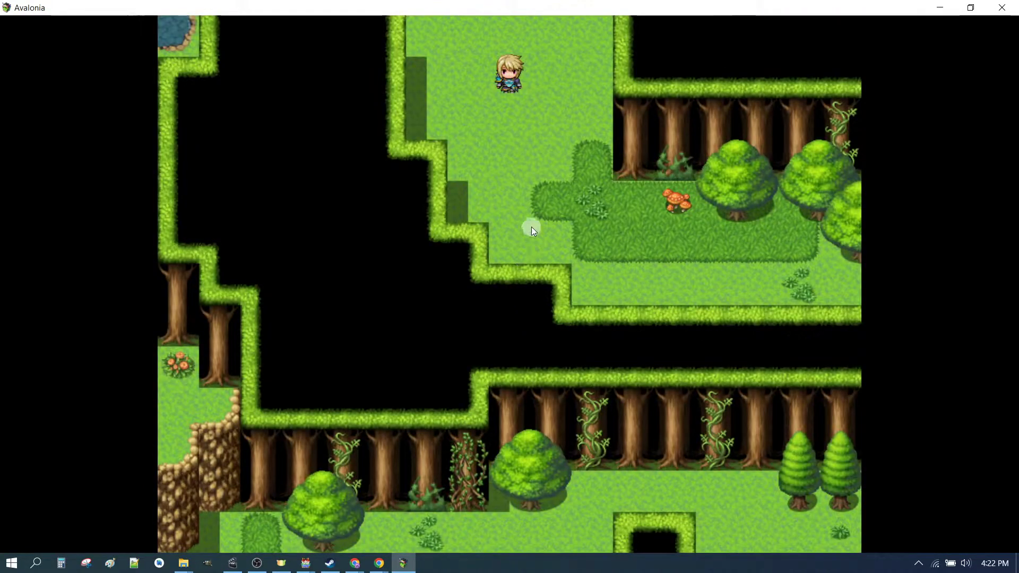
left_click(639, 248)
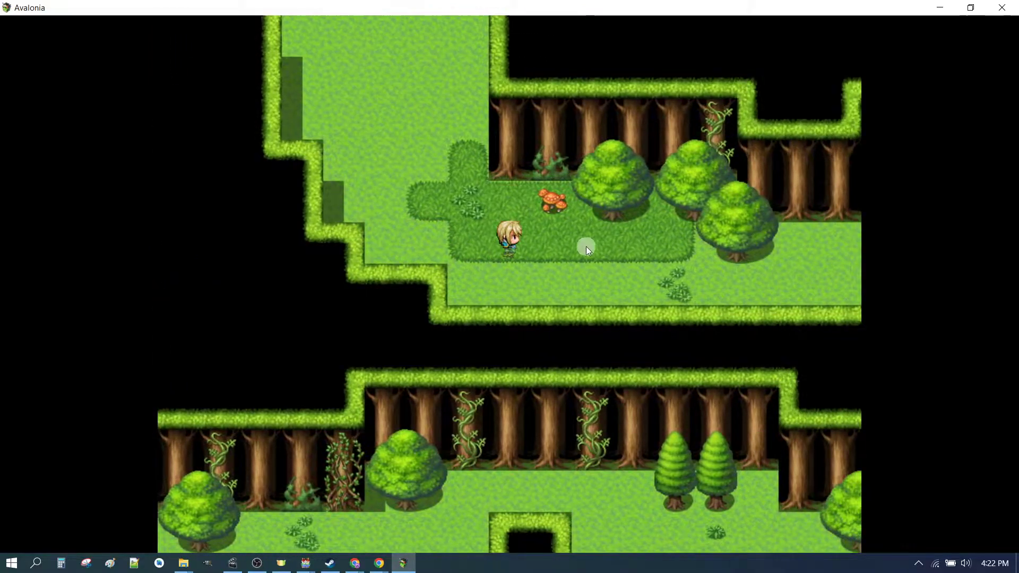
left_click(644, 279)
left_click(257, 90)
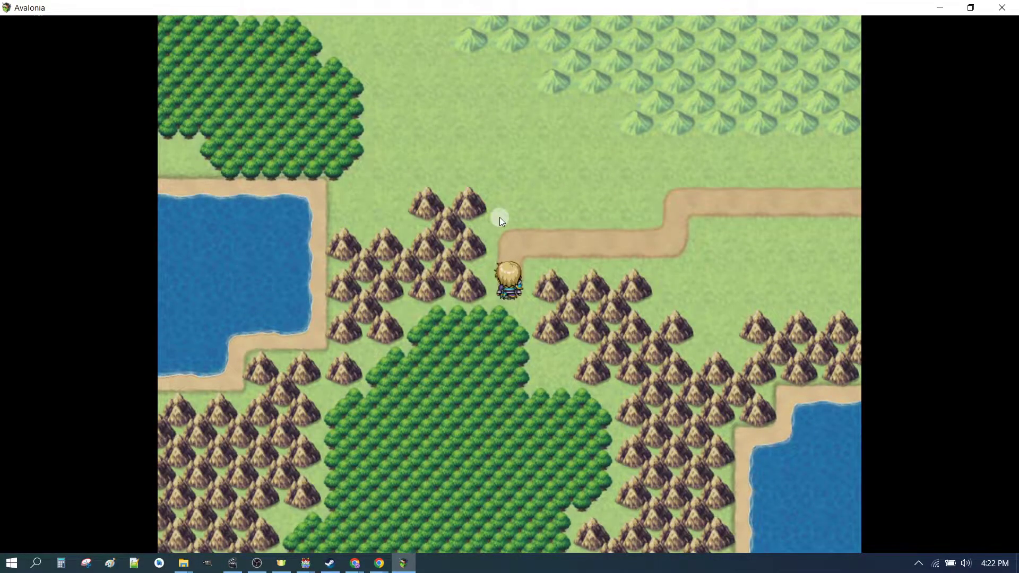
left_click(530, 213)
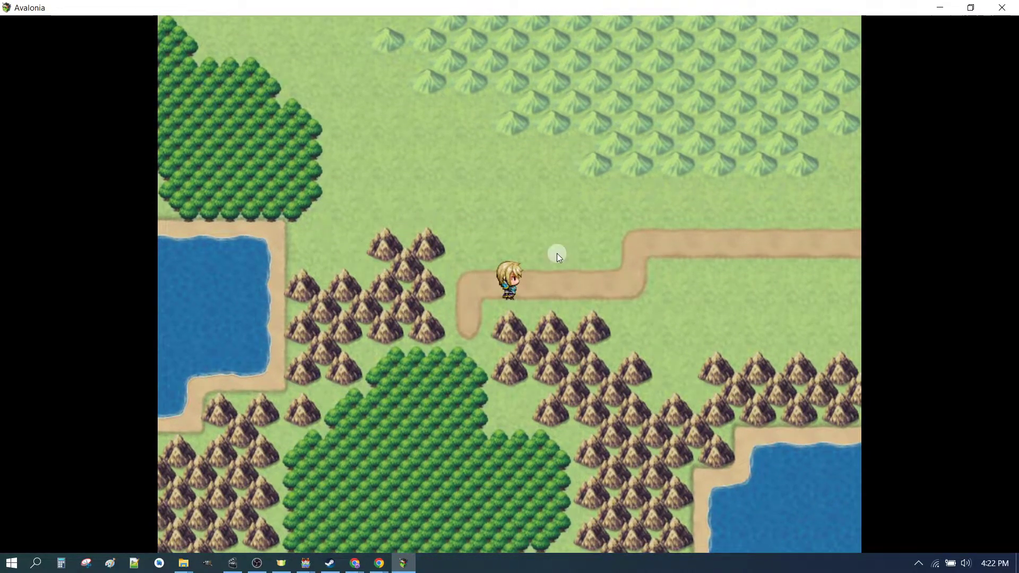
left_click(1002, 8)
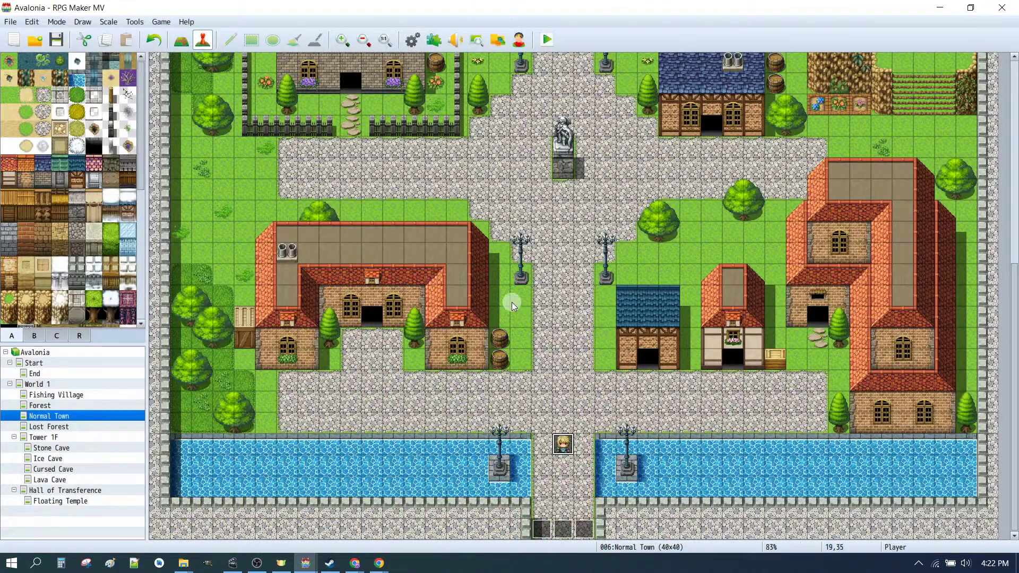
Set the player's starting position at Lost Forest's bottom entrance
left_click(63, 429)
scroll(534, 273, "down", 5)
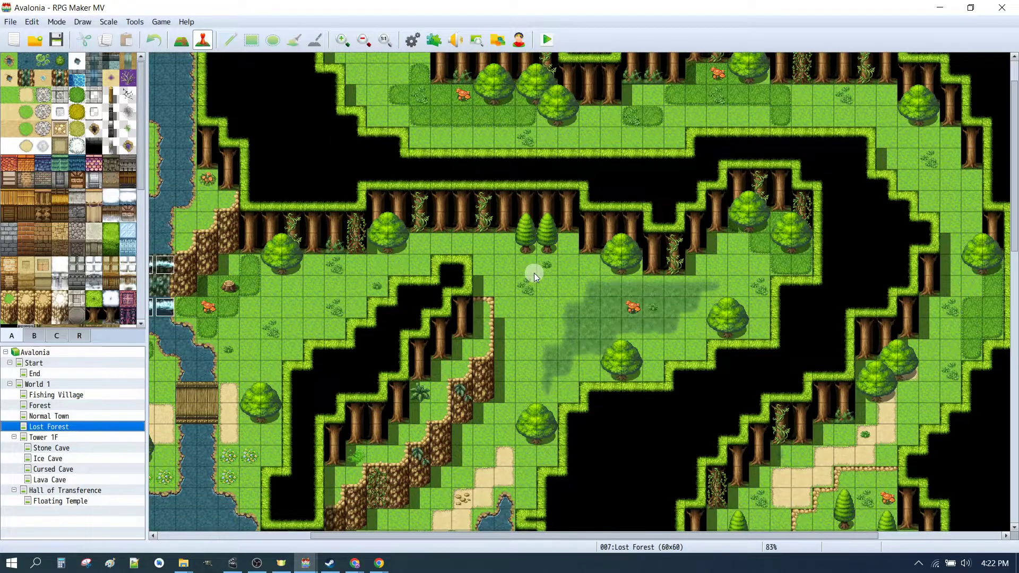
scroll(534, 273, "down", 8)
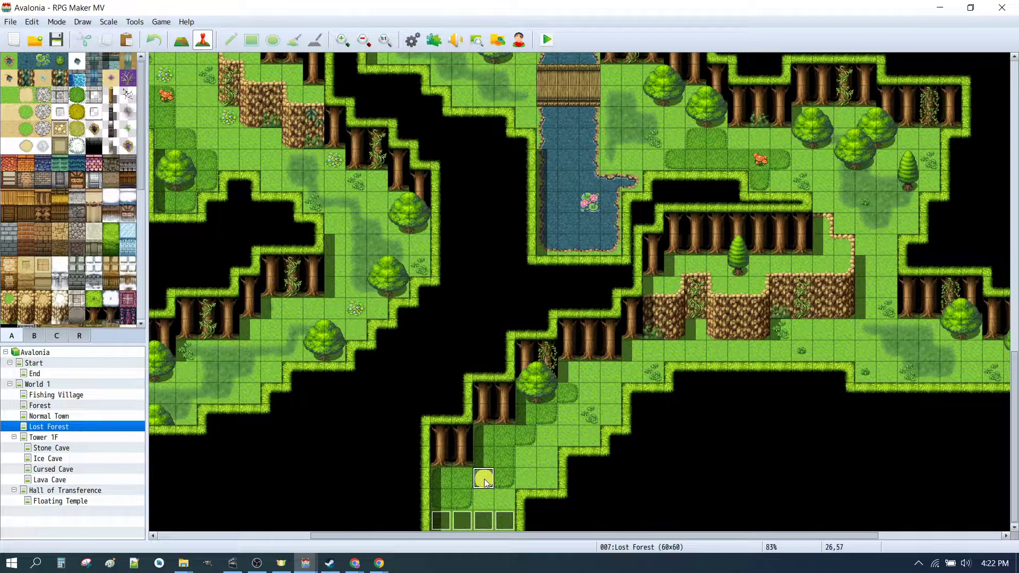
right_click(483, 478)
mouse_move(523, 564)
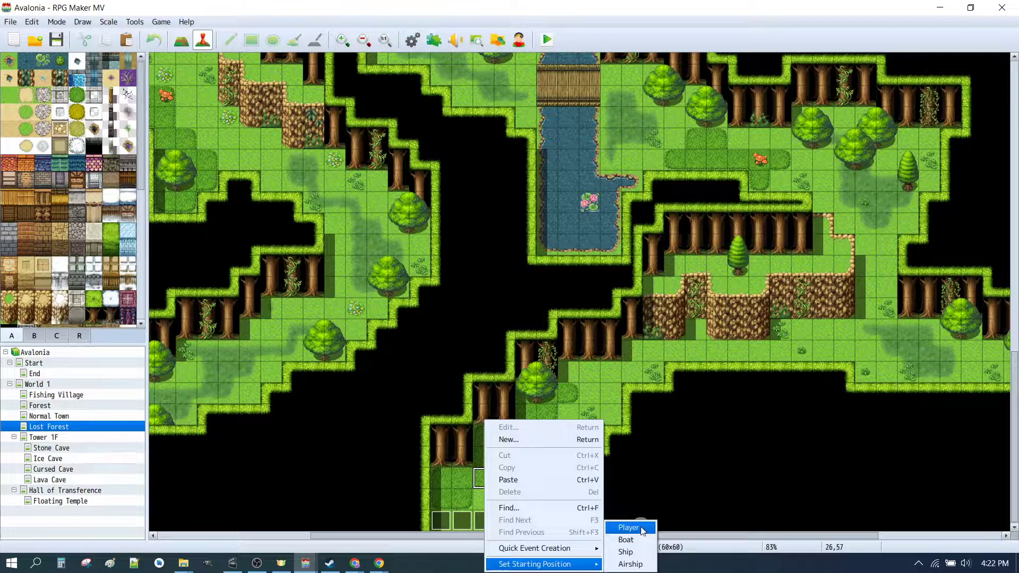
left_click(637, 527)
Save and playtest full-screen, walking the hero across the overworld and north through the cave
left_click(545, 40)
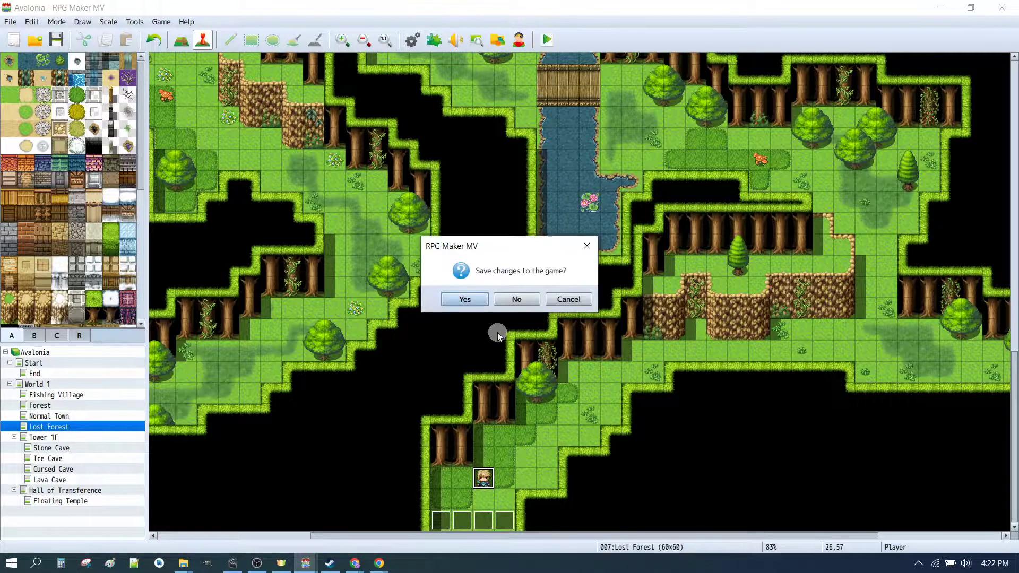
left_click(473, 299)
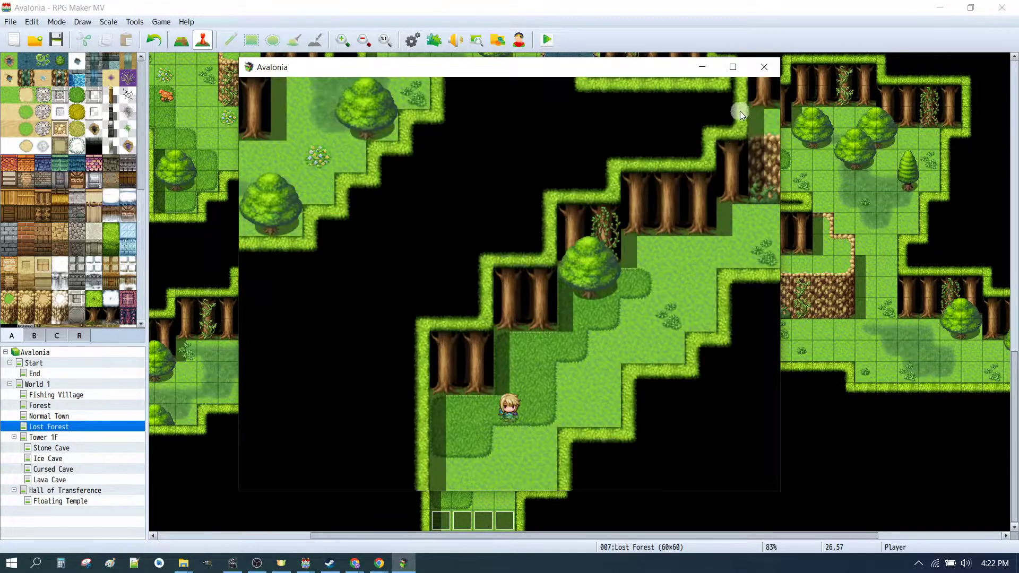
left_click(740, 67)
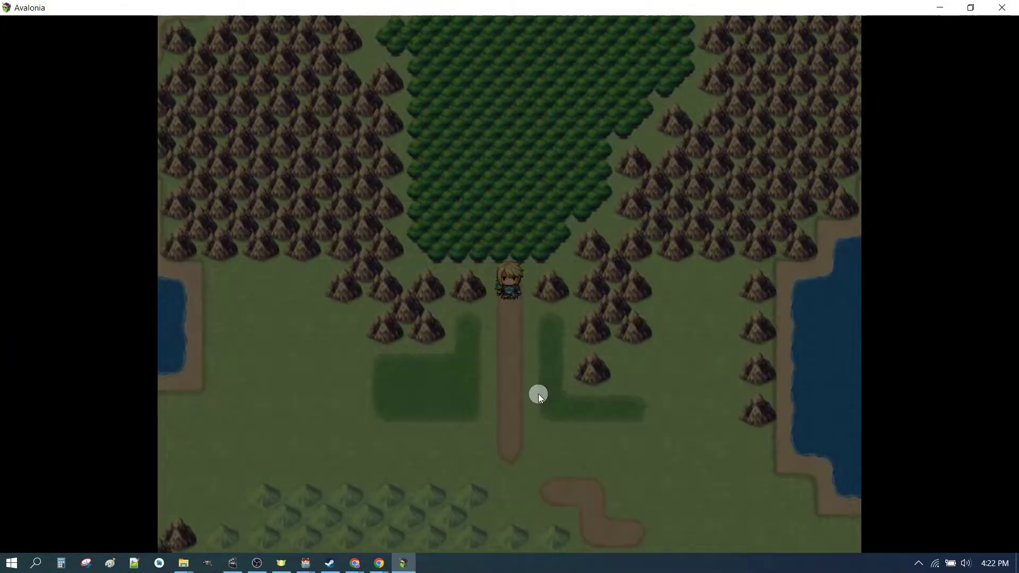
left_click_drag(589, 398, 771, 88)
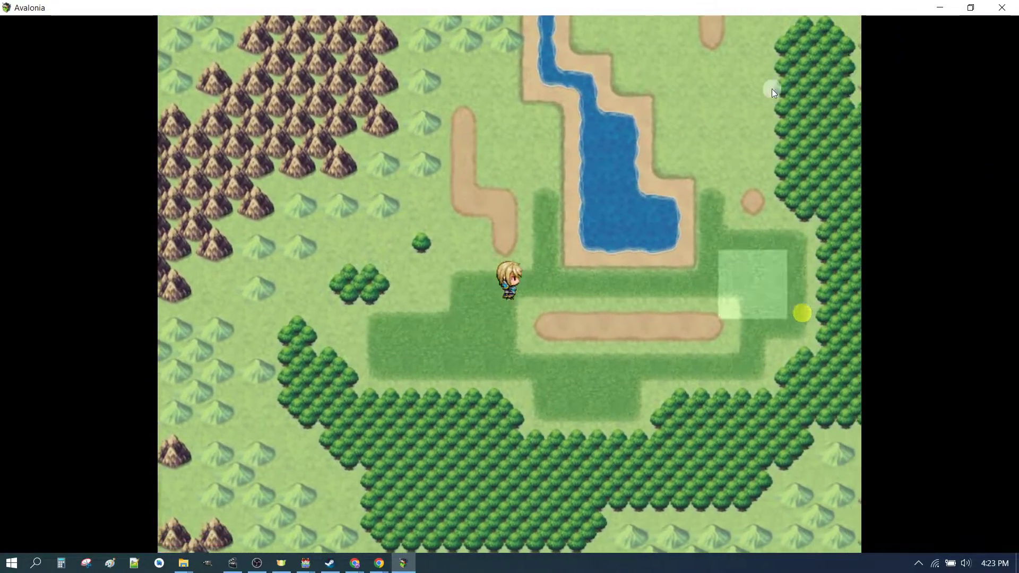
left_click(523, 53)
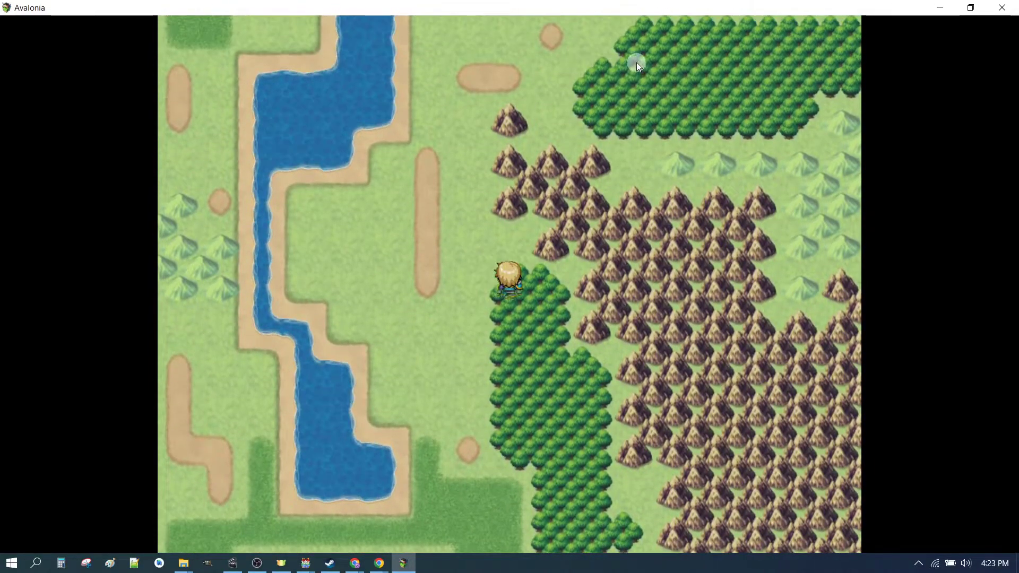
left_click(635, 62)
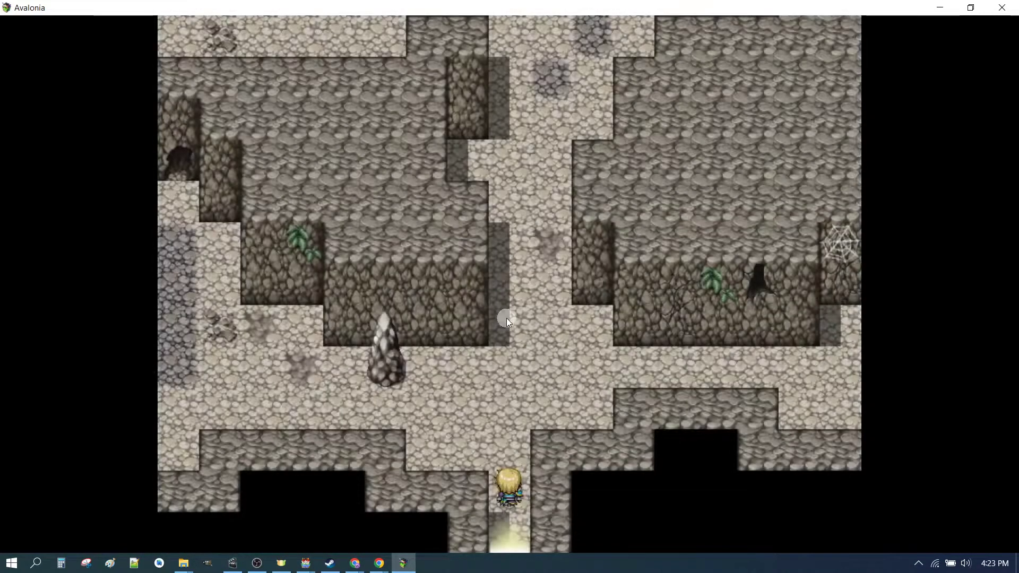
left_click(507, 317)
left_click(516, 527)
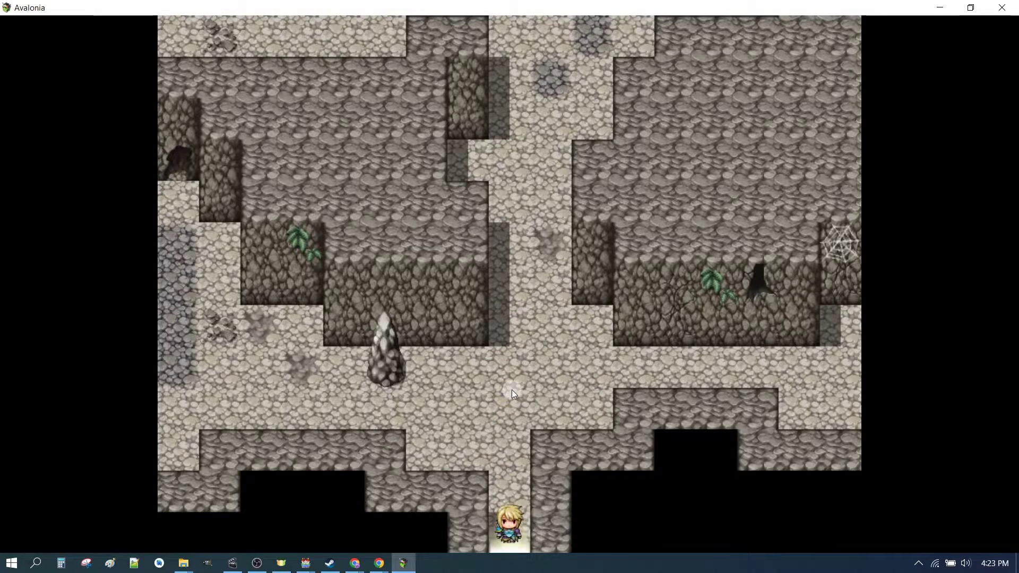
left_click(512, 294)
mouse_move(511, 138)
left_mouse_down()
mouse_move(565, 86)
mouse_move(622, 87)
mouse_move(721, 109)
mouse_move(799, 180)
mouse_move(756, 210)
mouse_move(789, 171)
mouse_move(731, 68)
mouse_move(682, 37)
mouse_move(655, 50)
mouse_move(635, 37)
mouse_move(626, 167)
left_mouse_up()
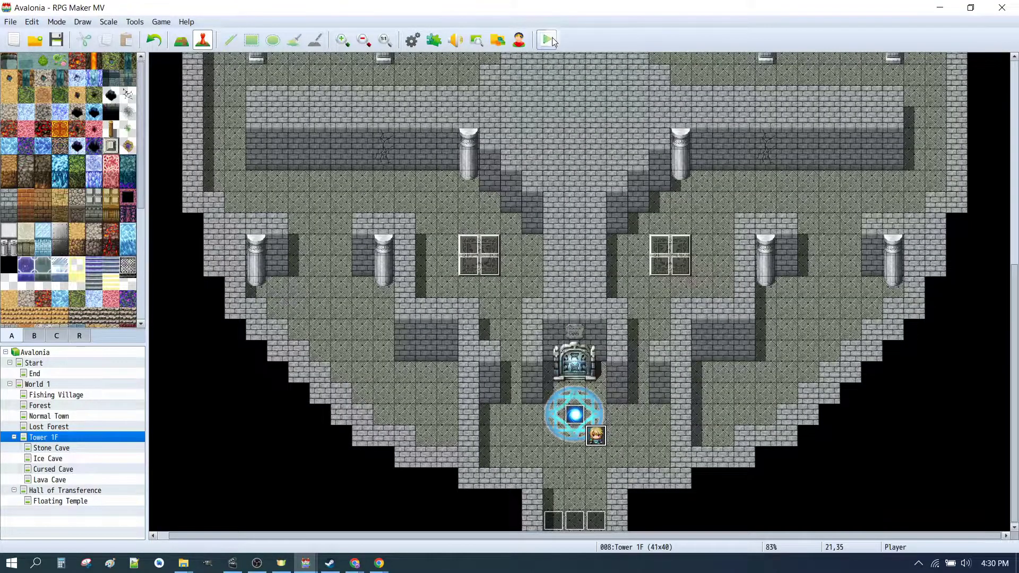
Playtest from Tower 1F's magic circle to the Fairy Queen's rescue and credits, then close the game
left_click(547, 39)
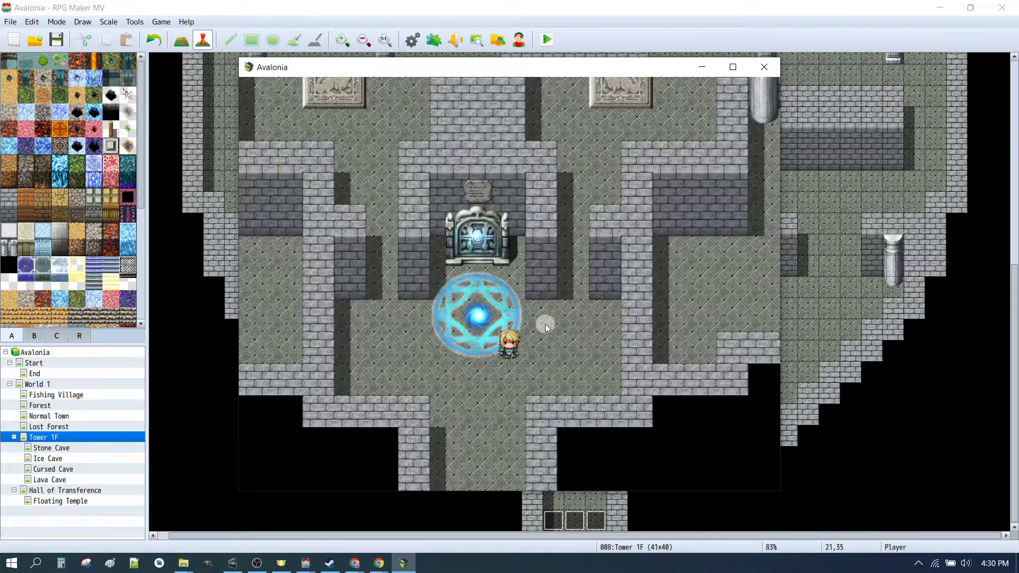
left_click(486, 314)
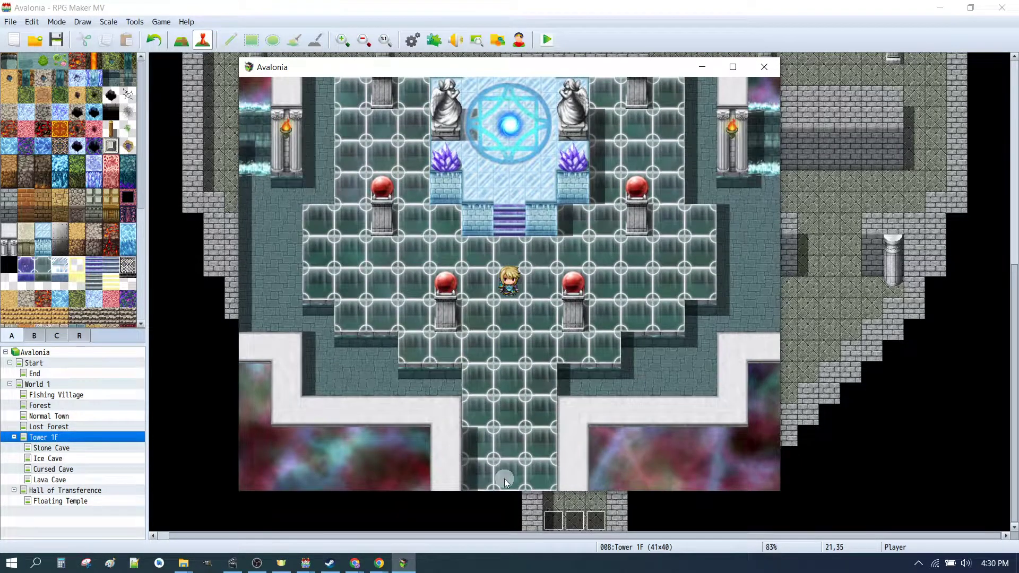
left_click(504, 479)
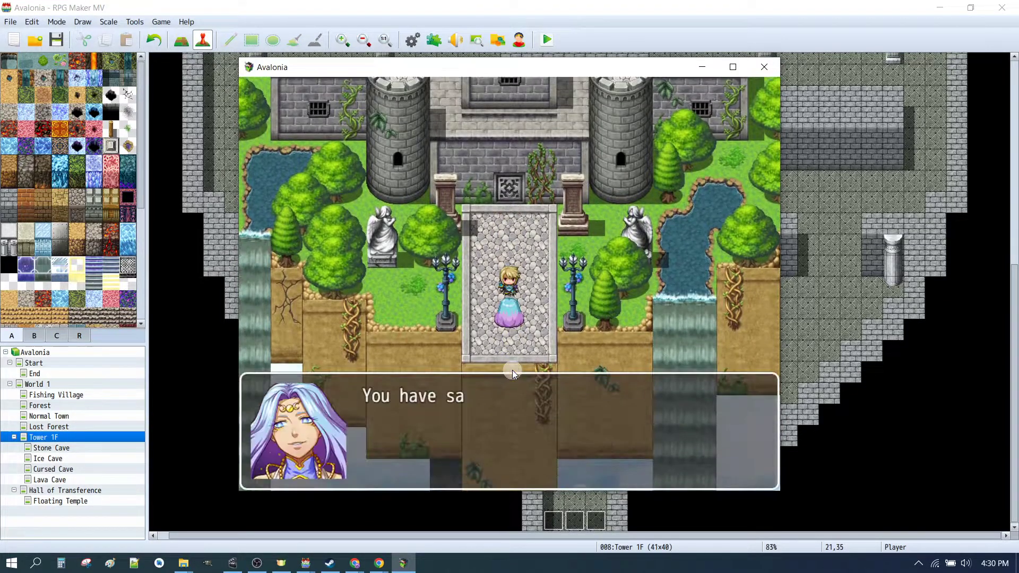
left_click(547, 430)
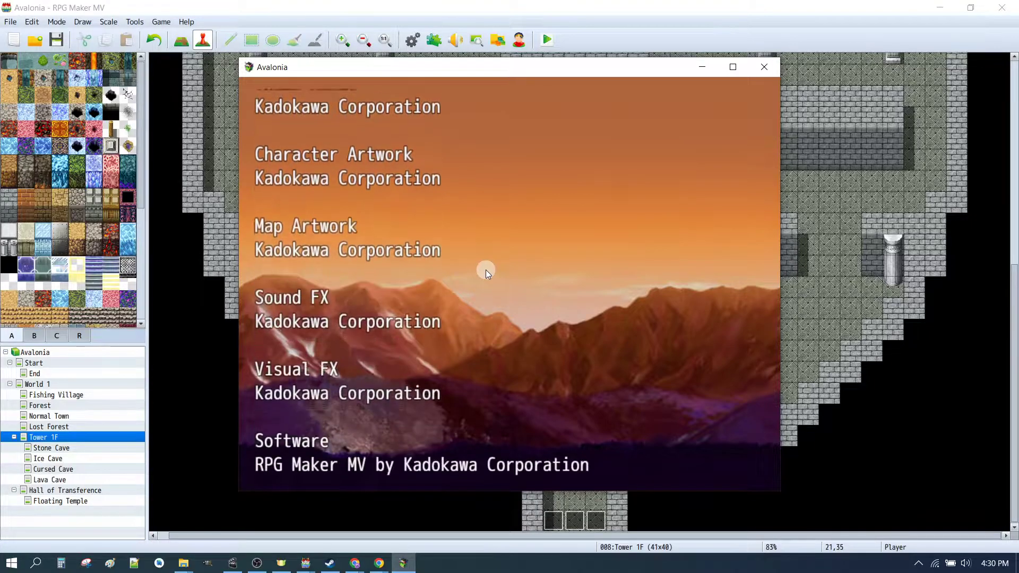
left_click(761, 72)
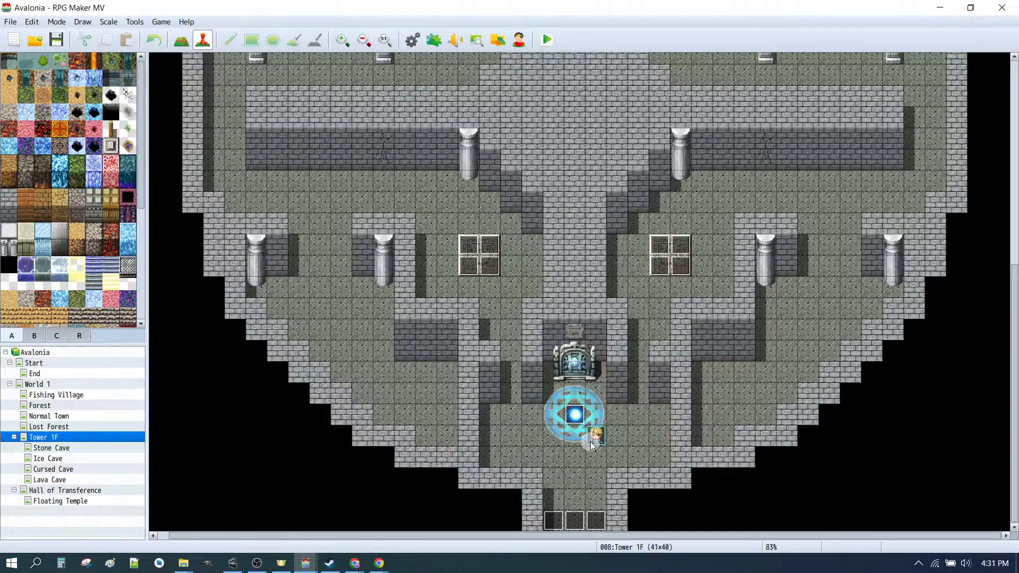
Add a 1-second Fadeout BGS after the Transfer Player command in Floating Temple's FairyQueen event
left_click(82, 503)
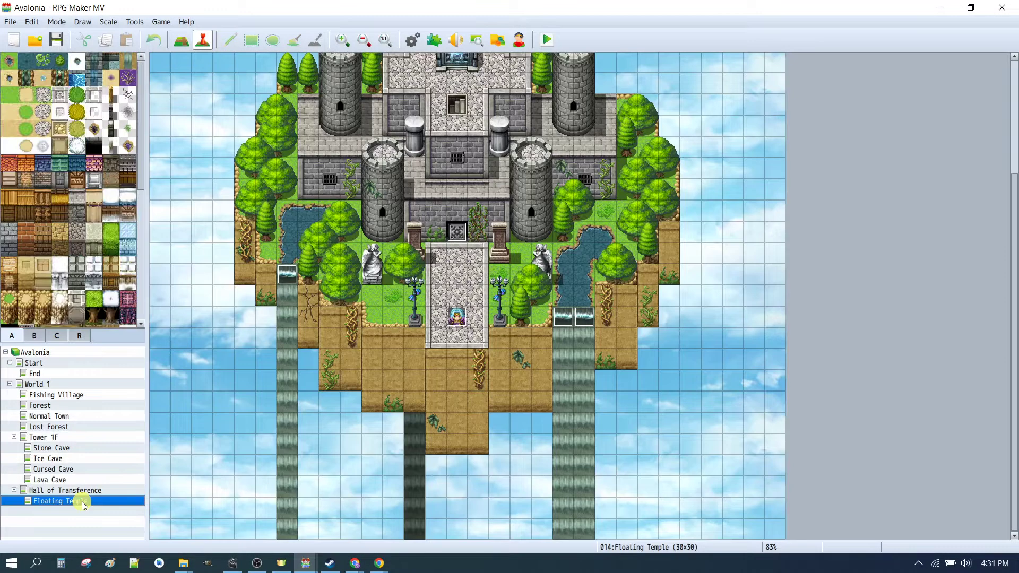
double_click(462, 324)
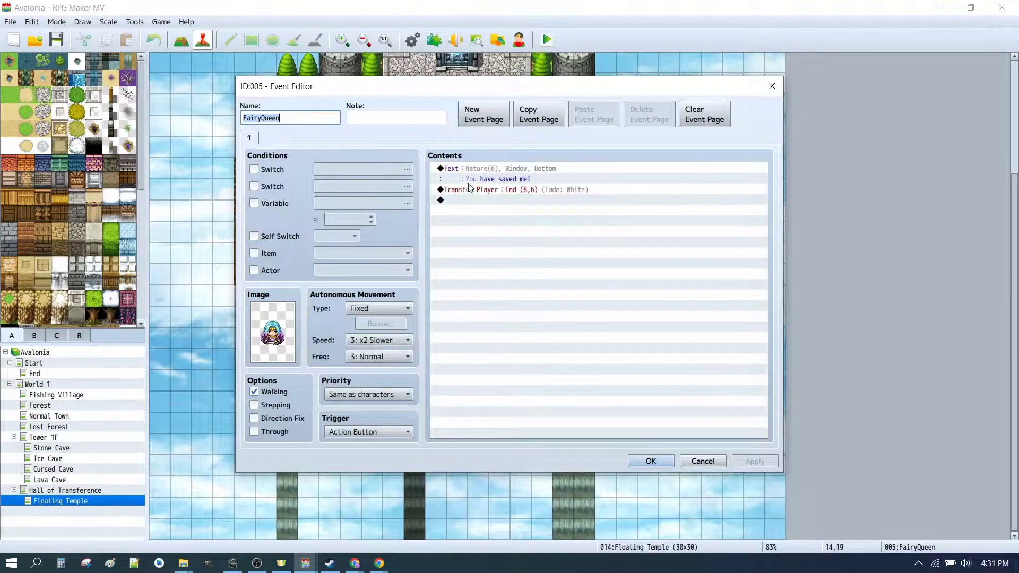
left_click(499, 201)
double_click(523, 224)
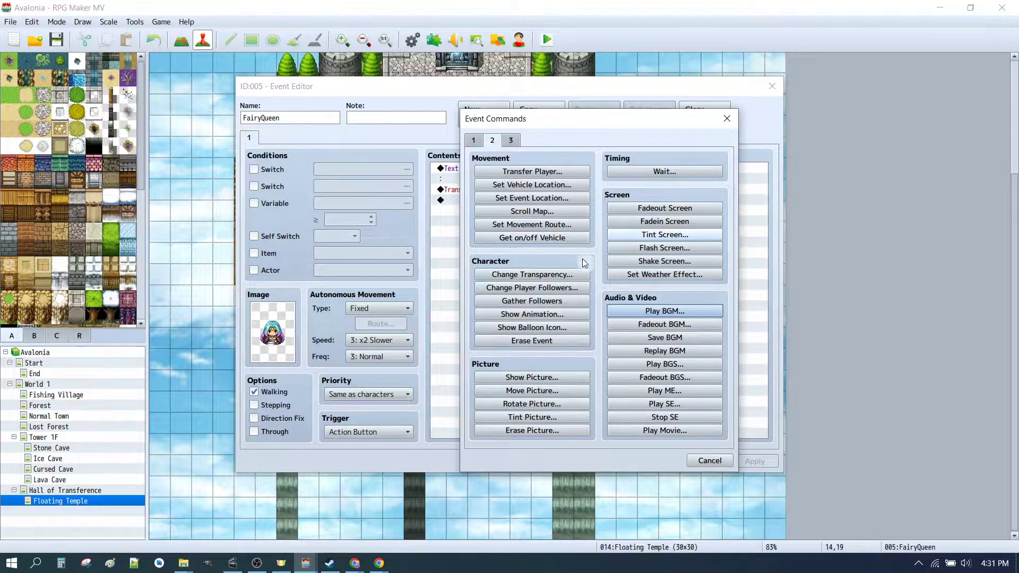
left_click(665, 377)
type("1")
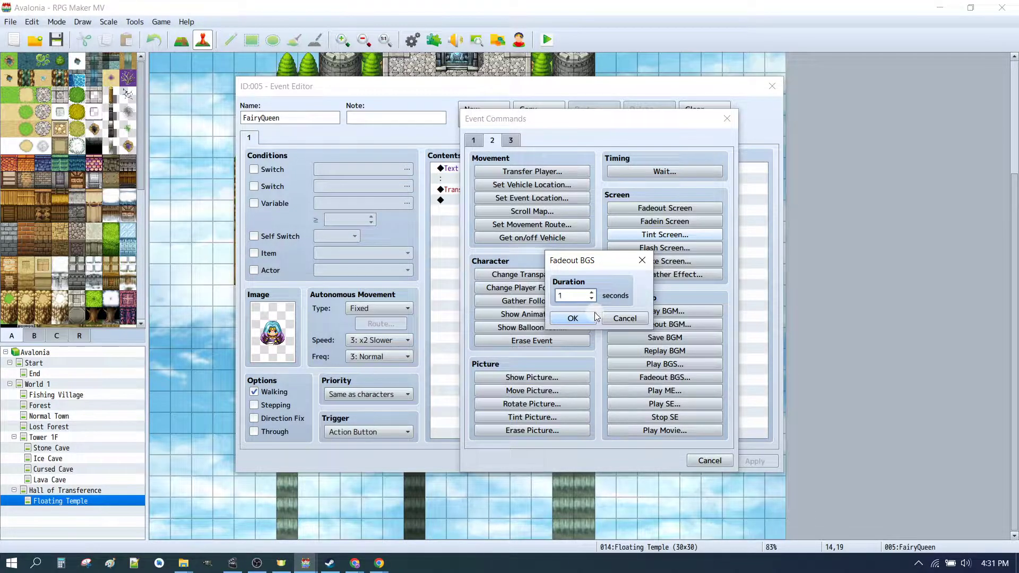
left_click(594, 312)
left_click(755, 457)
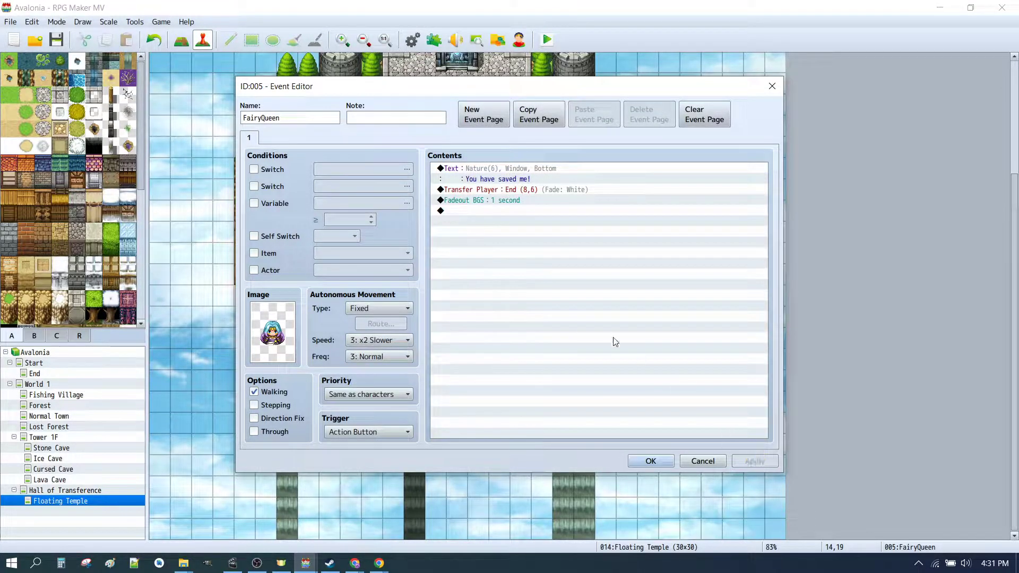
left_click(650, 461)
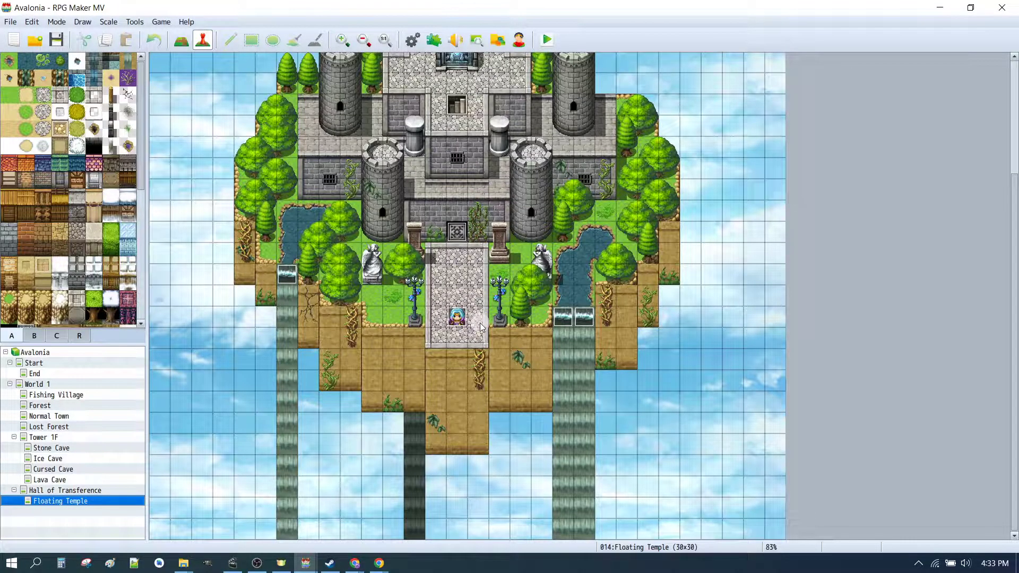
Turn on Autoplay BGM with Theme2 in the End map's properties, then select the Hall of Transference map
left_click(65, 373)
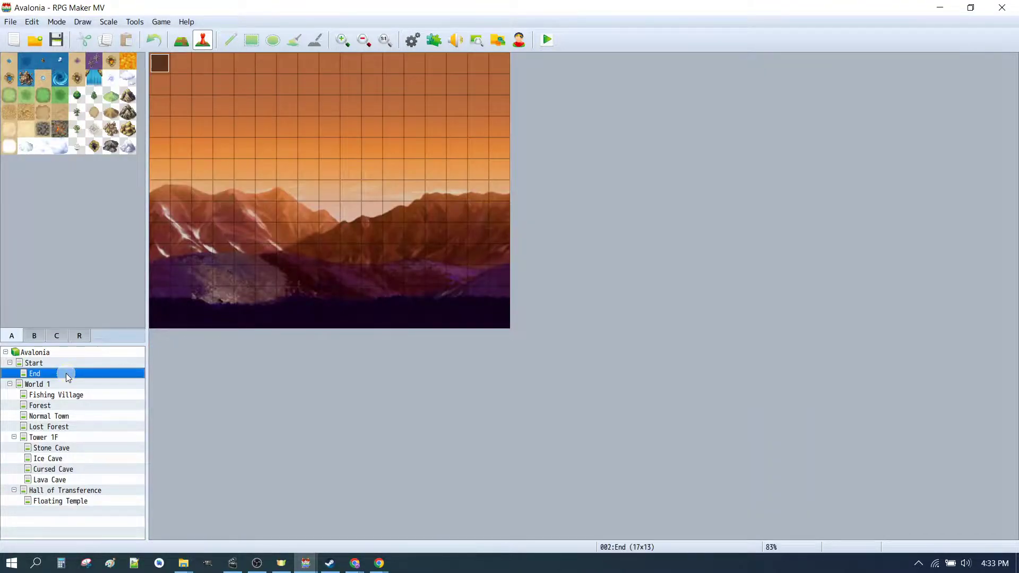
double_click(41, 371)
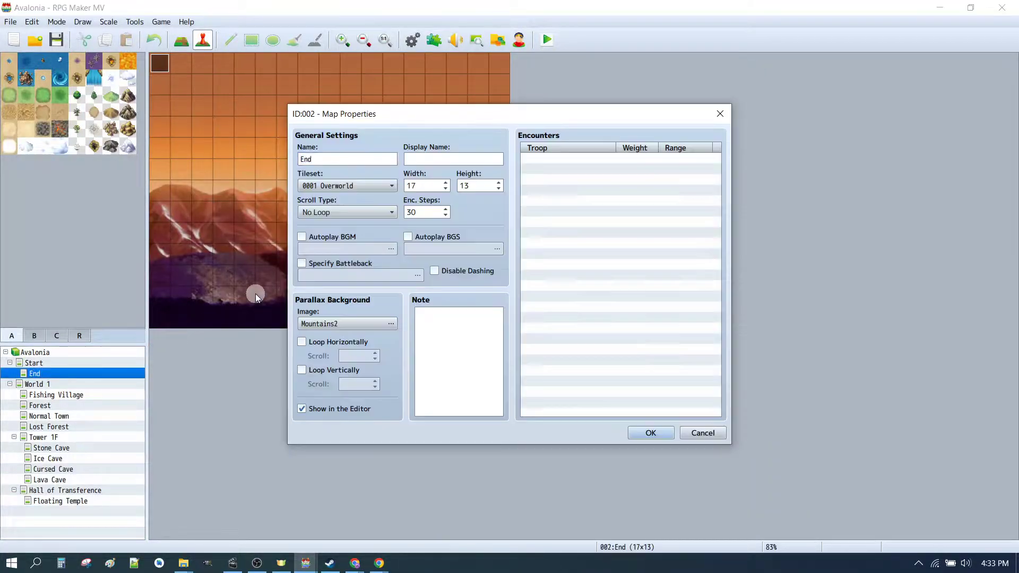
left_click(327, 237)
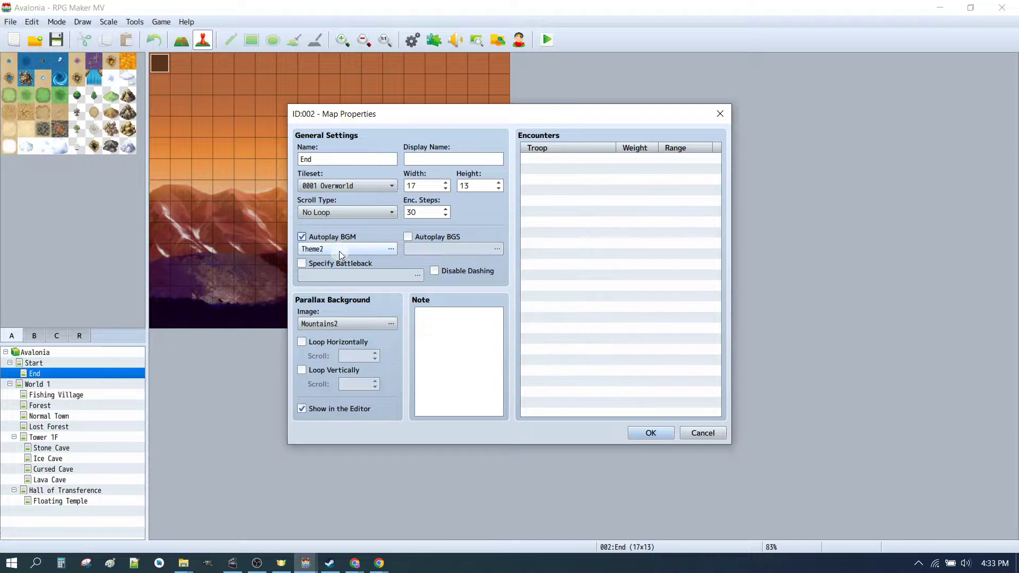
left_click(339, 250)
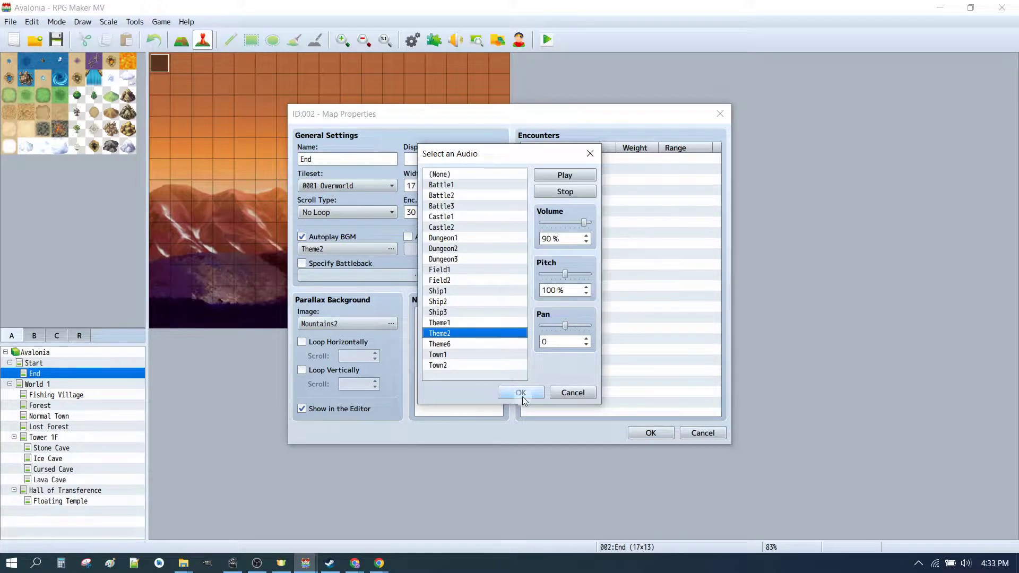
left_click(521, 393)
left_click(648, 432)
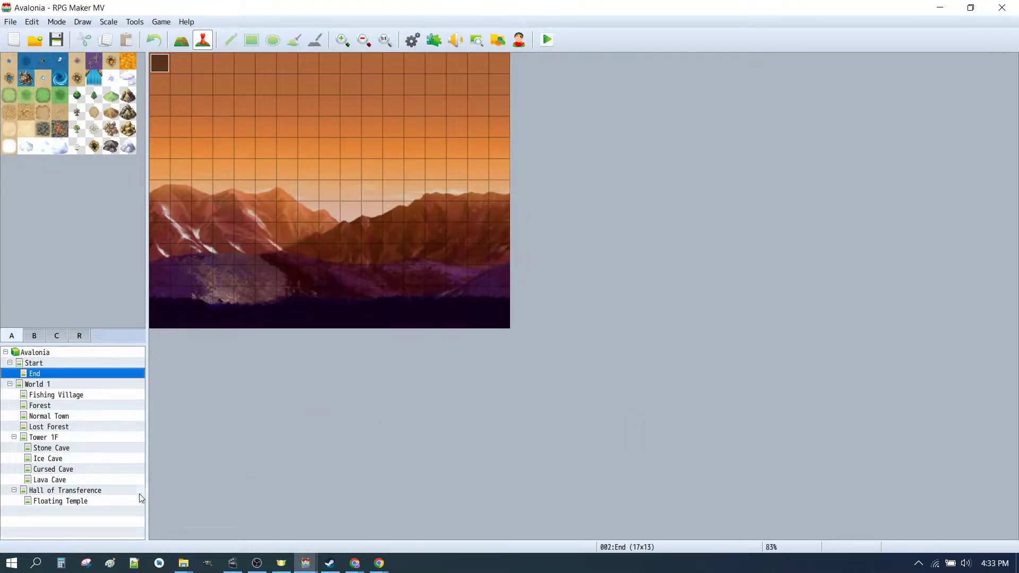
left_click(77, 501)
left_click(72, 489)
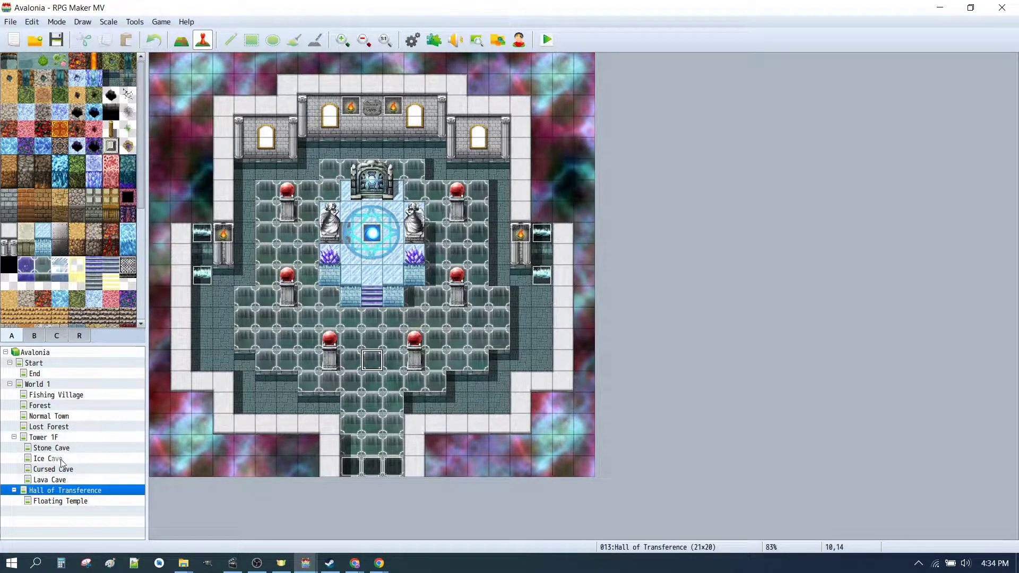
Save the project and start a full-screen playtest from the Tower 1F map
left_click(46, 438)
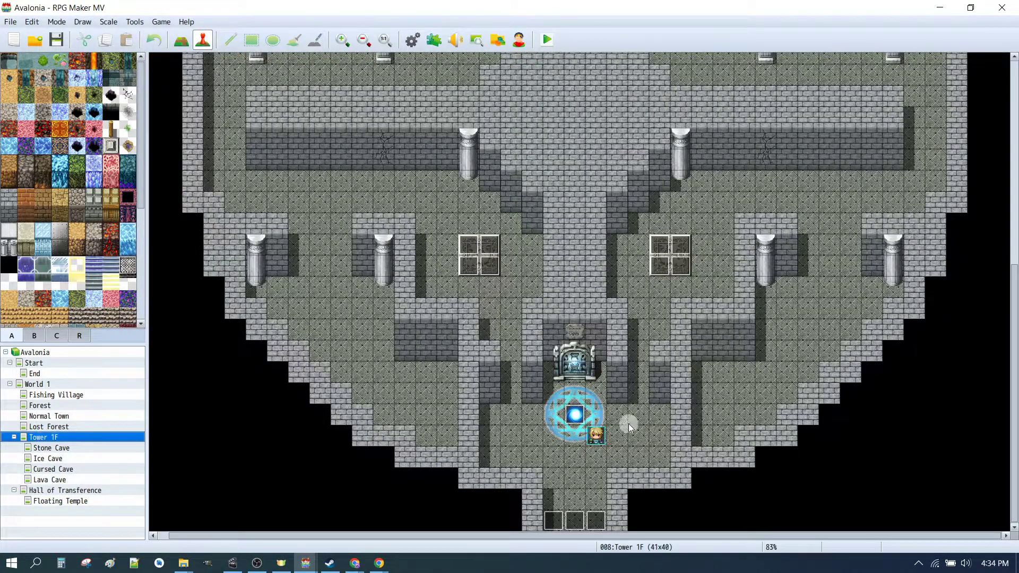
left_click(547, 41)
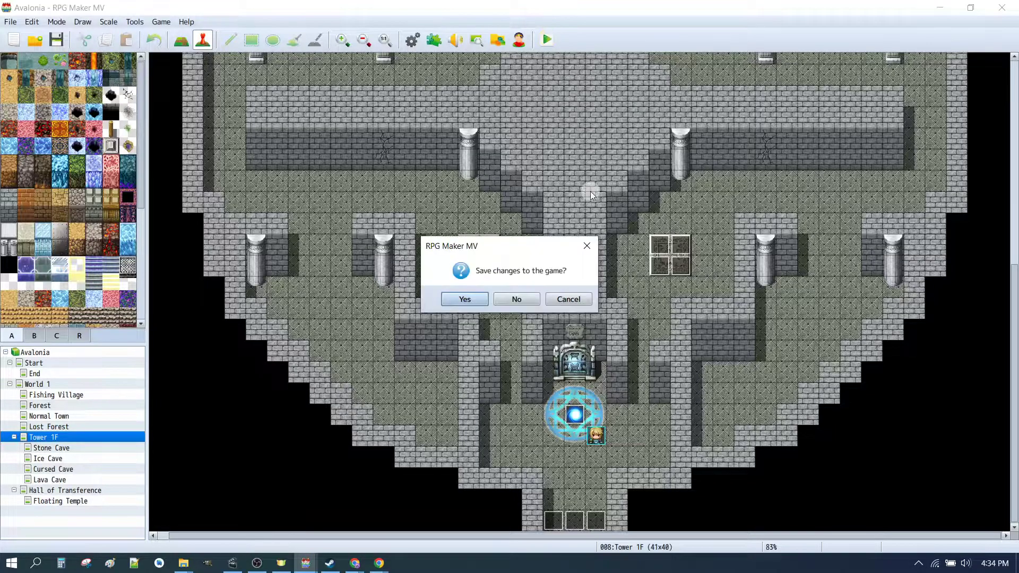
left_click(457, 303)
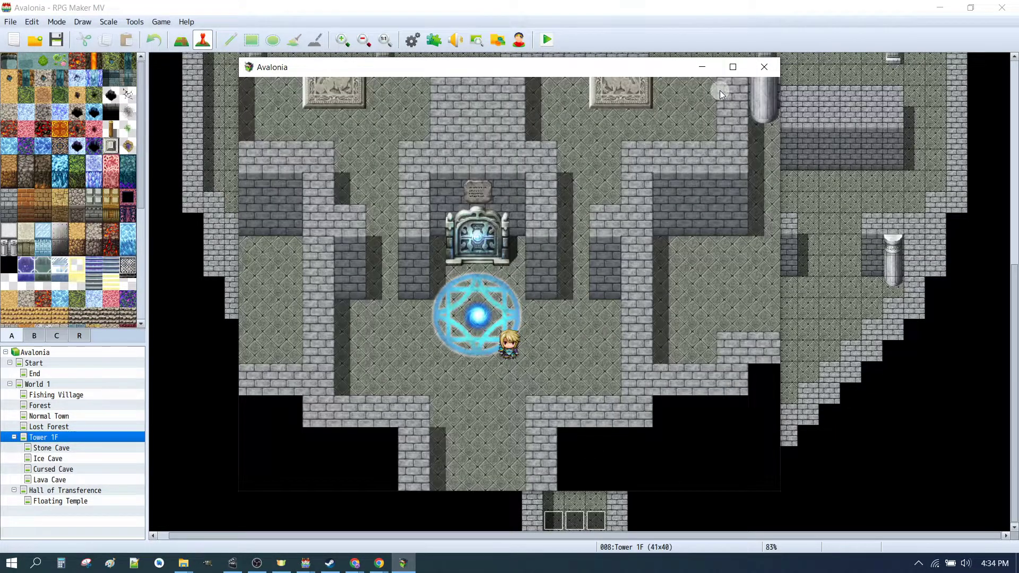
left_click(733, 66)
Walk the hero onto the teleport circle and over to the fairy to rescue her
left_click(472, 385)
left_click(461, 329)
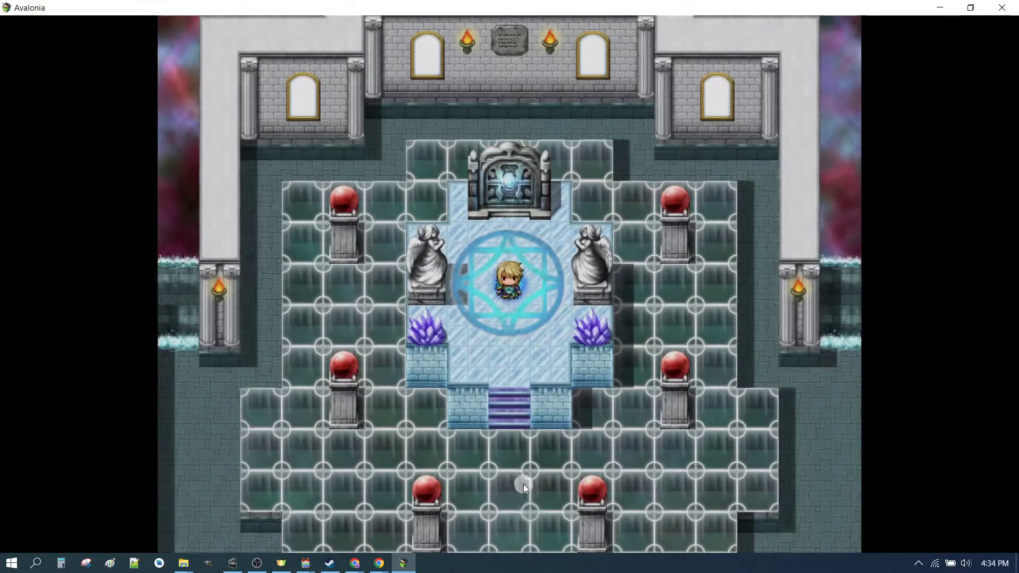
left_click(518, 543)
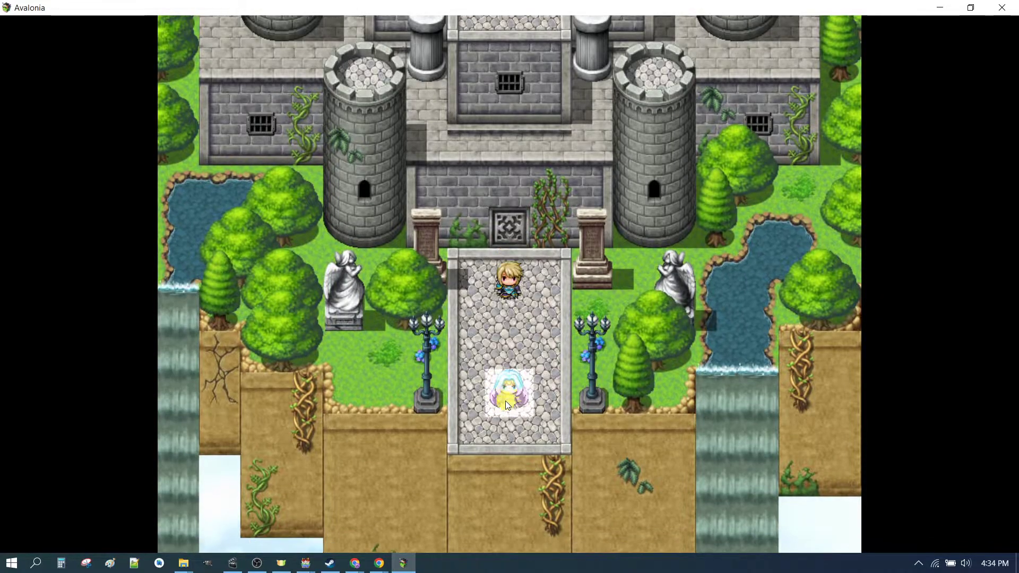
left_click(600, 461)
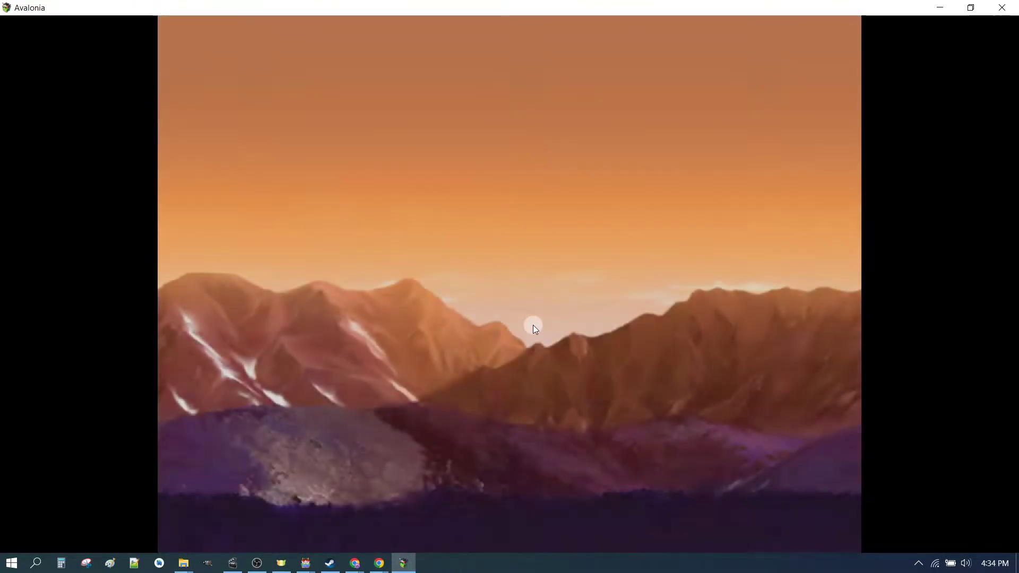